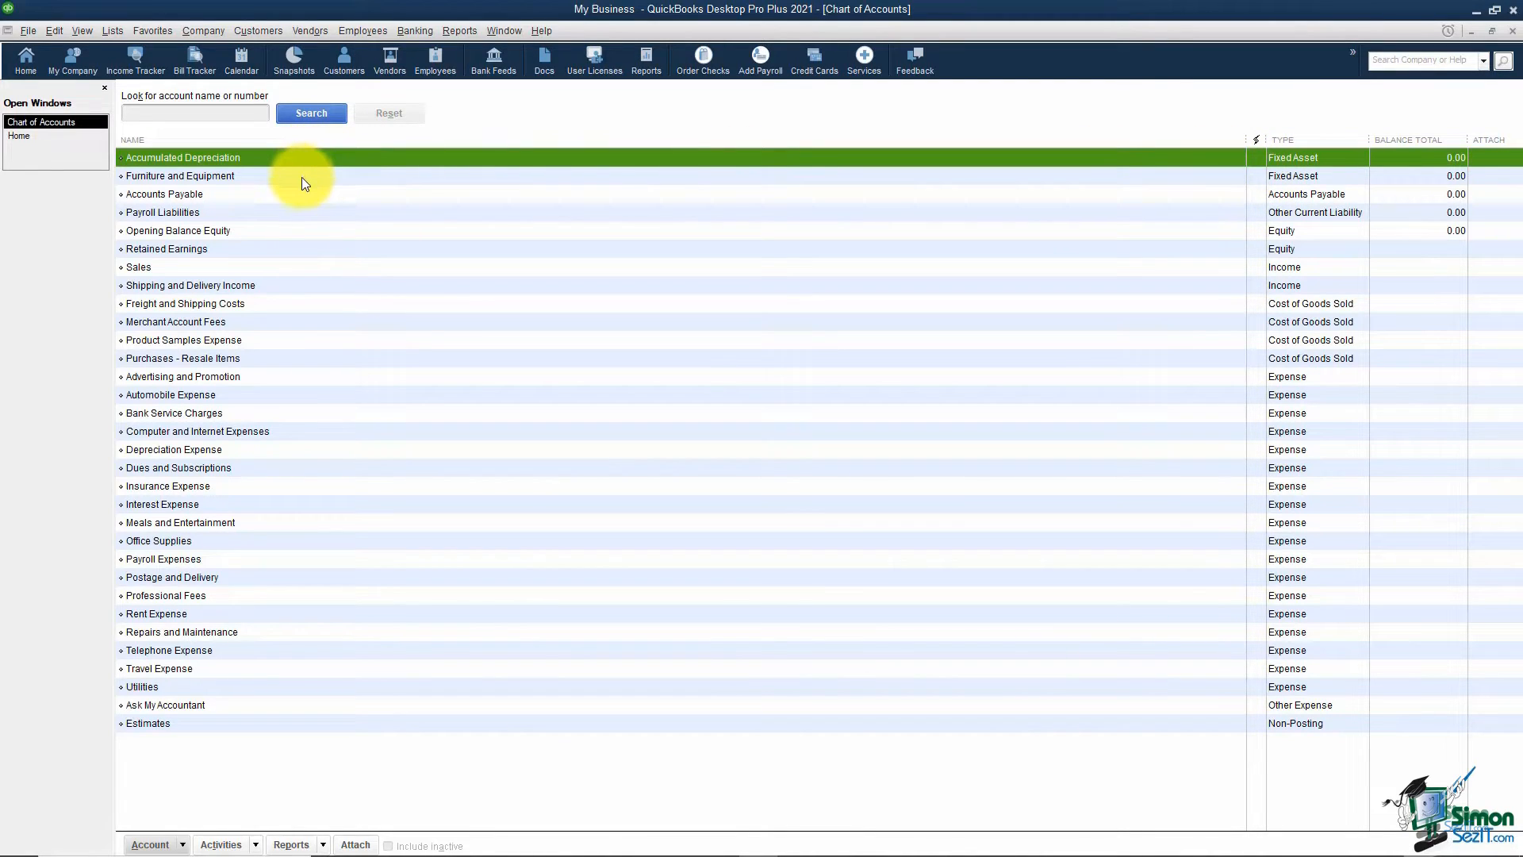
left_click(1000, 378)
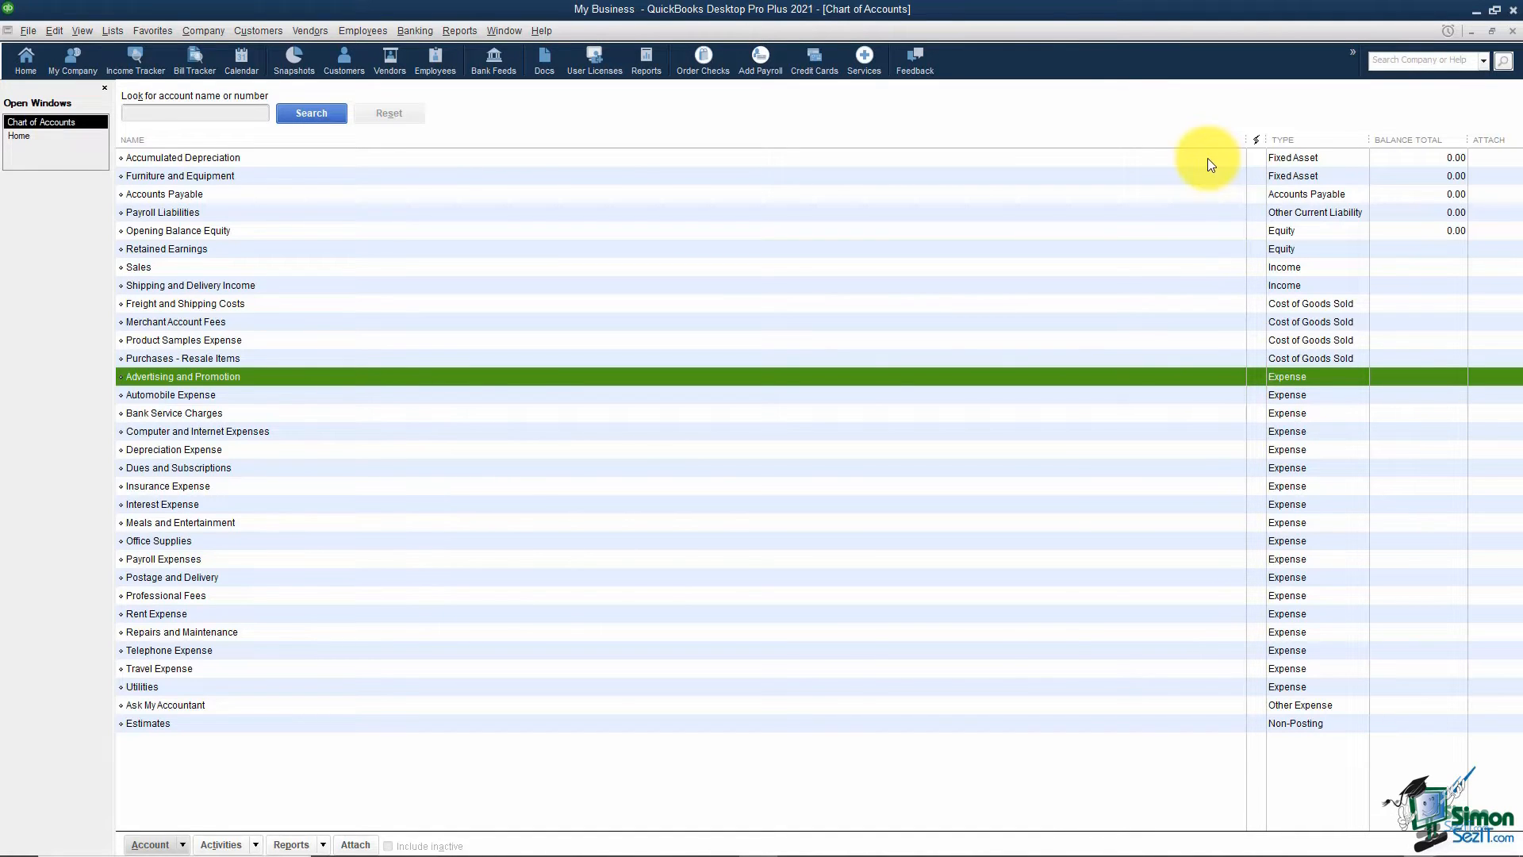
Start a new account of type Bank in the chart of accounts and name it Checking.
right_click(834, 160)
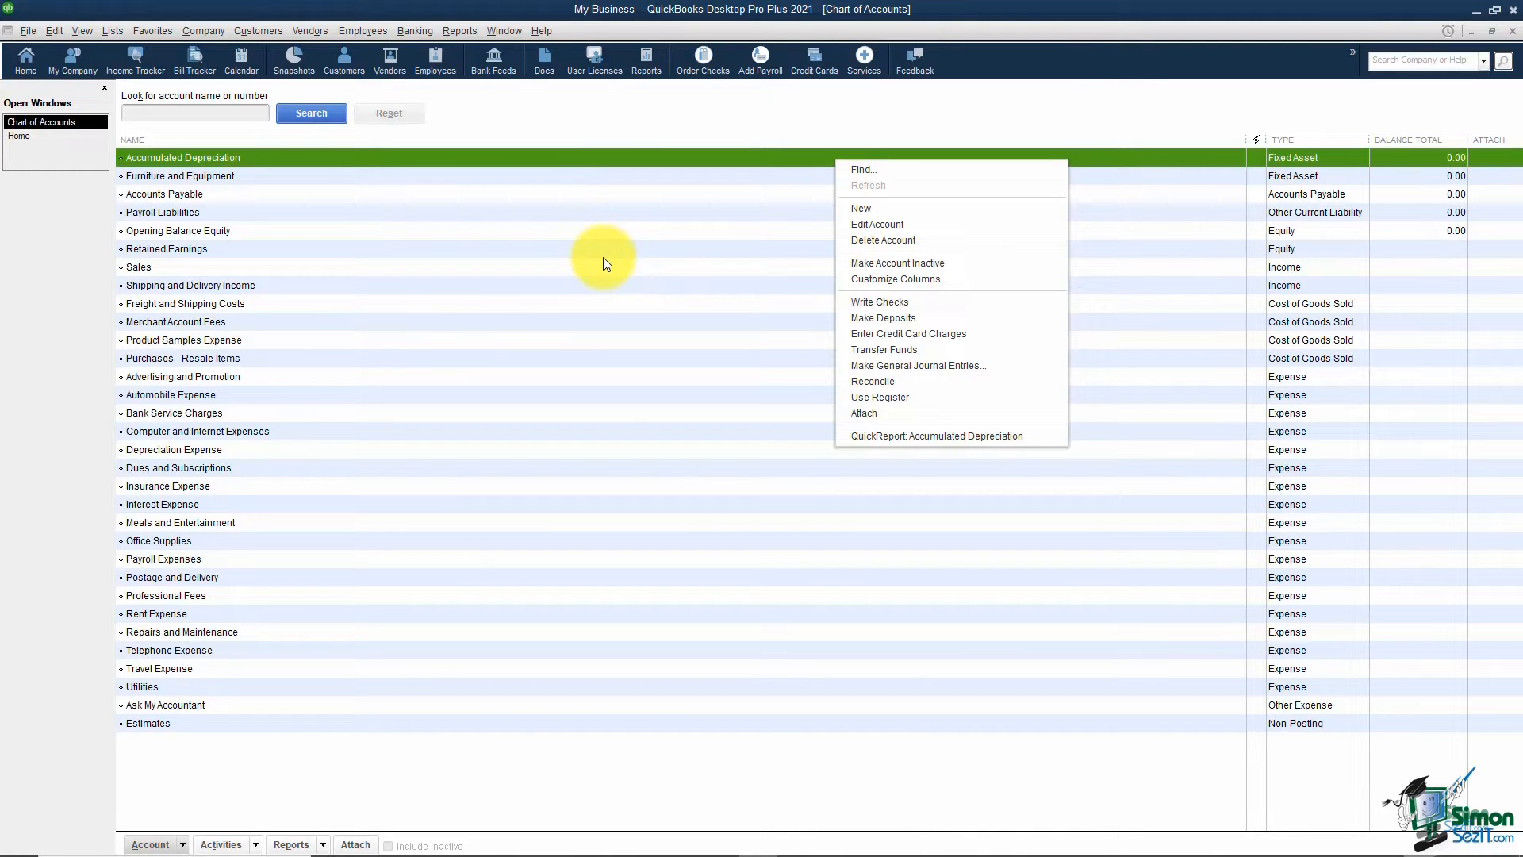
left_click(863, 211)
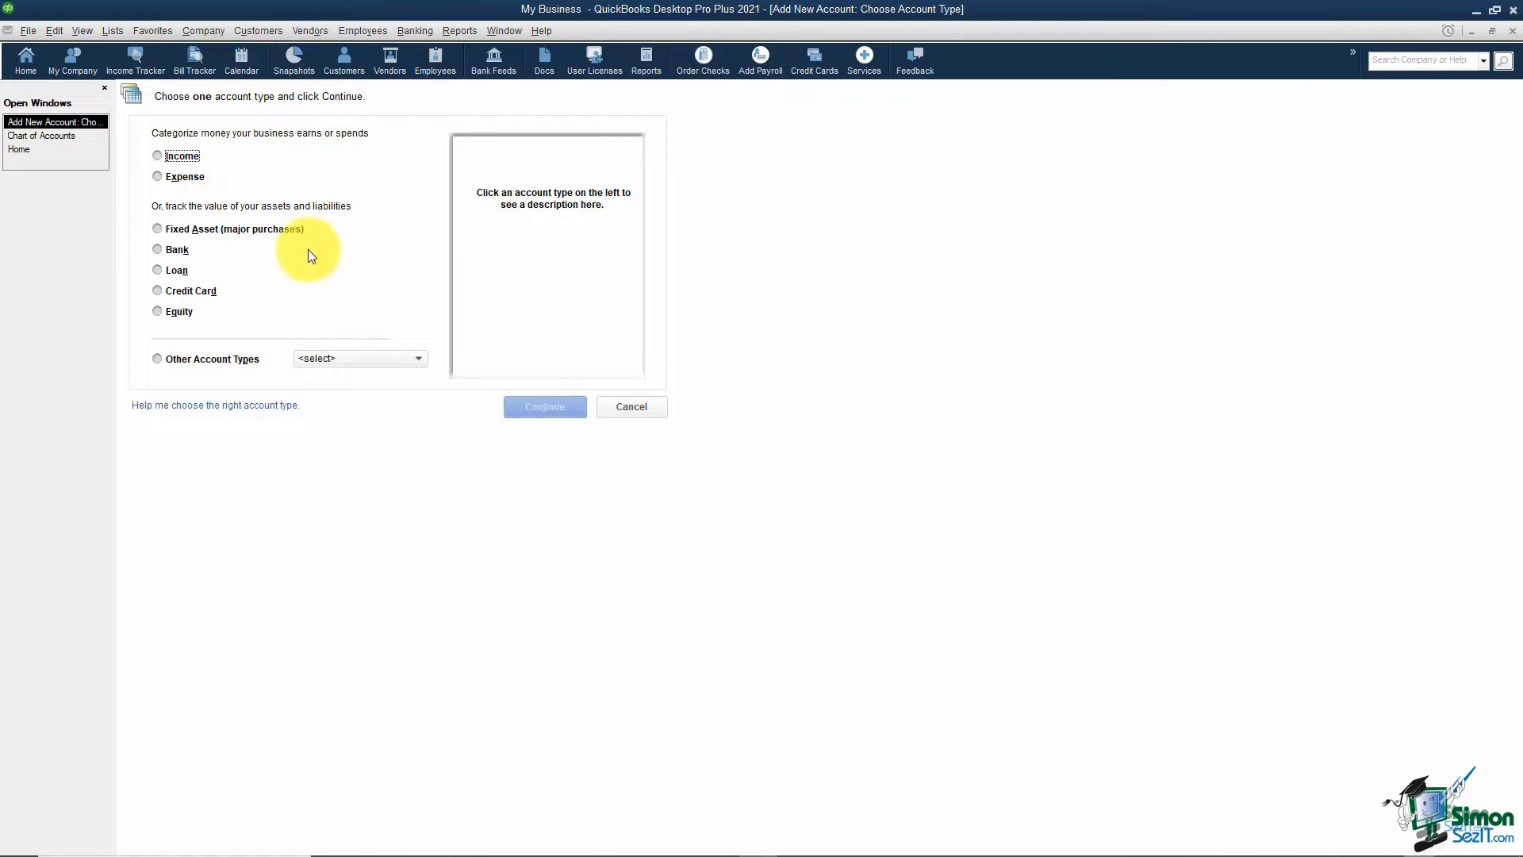
left_click(156, 250)
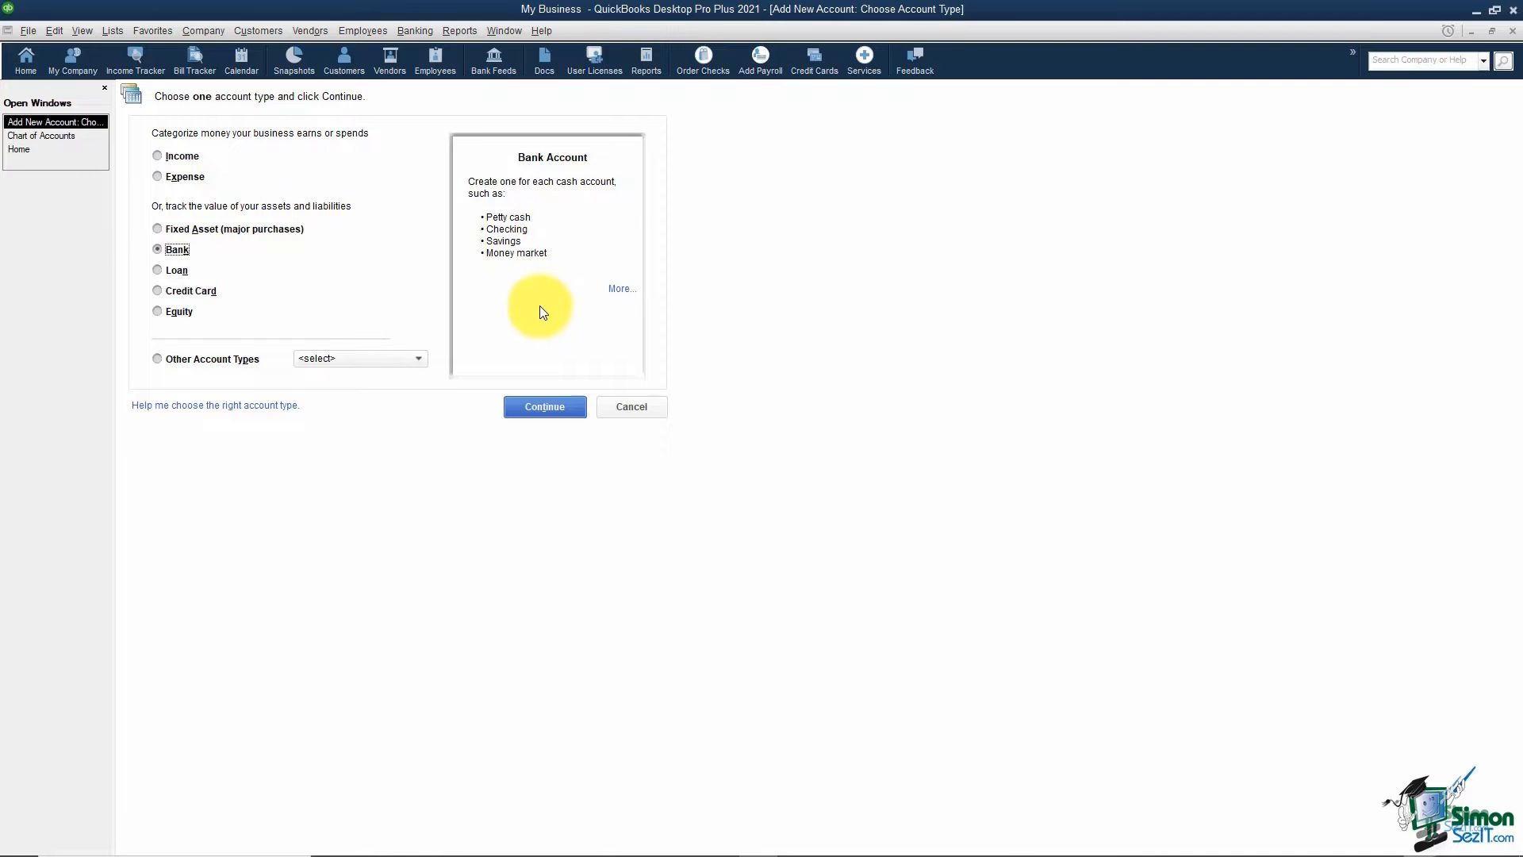
left_click(549, 407)
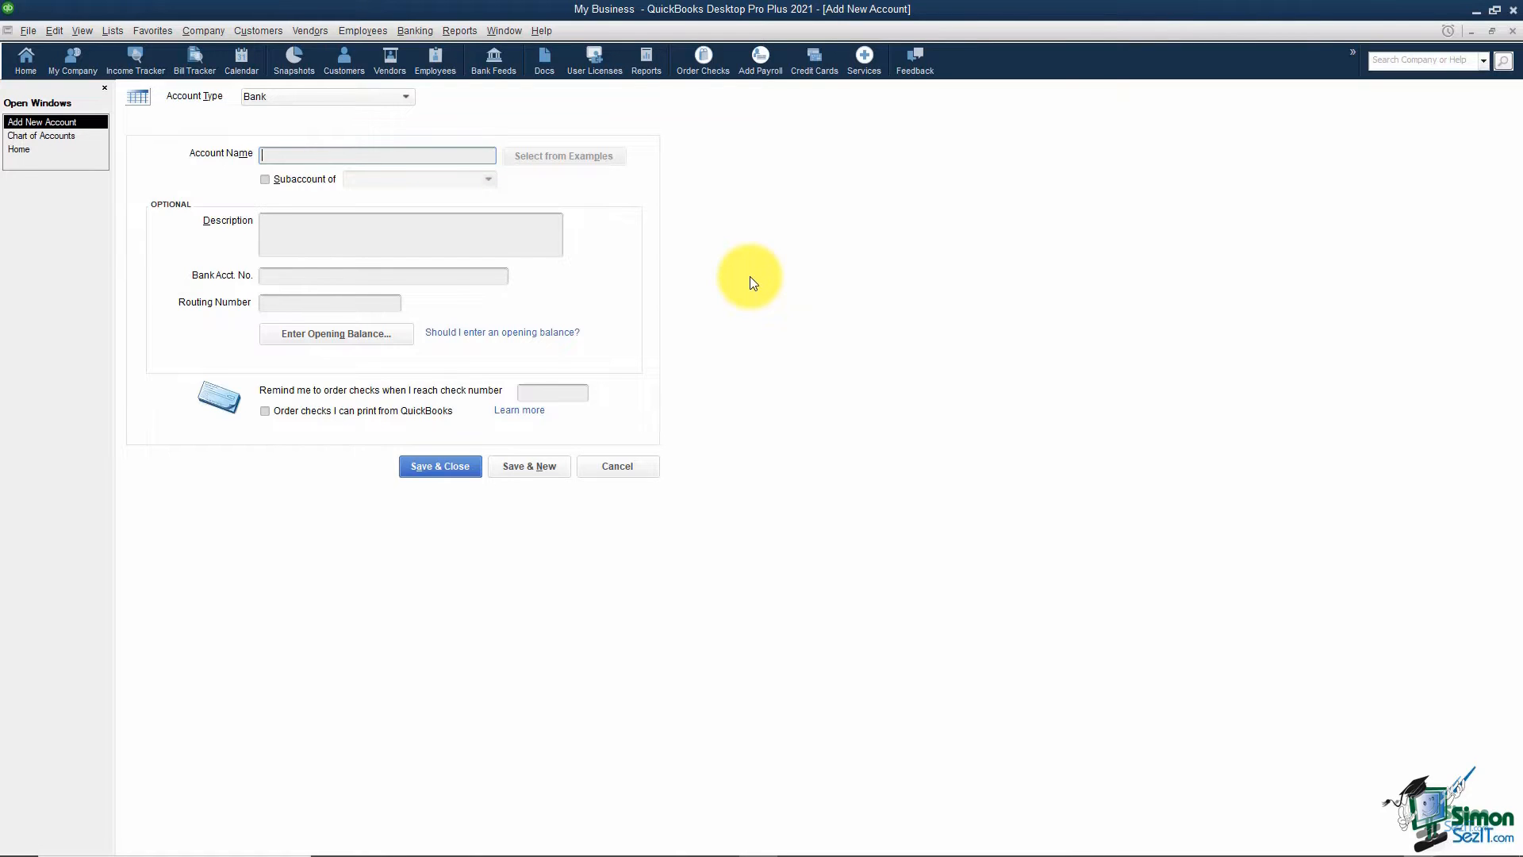
type("hecking")
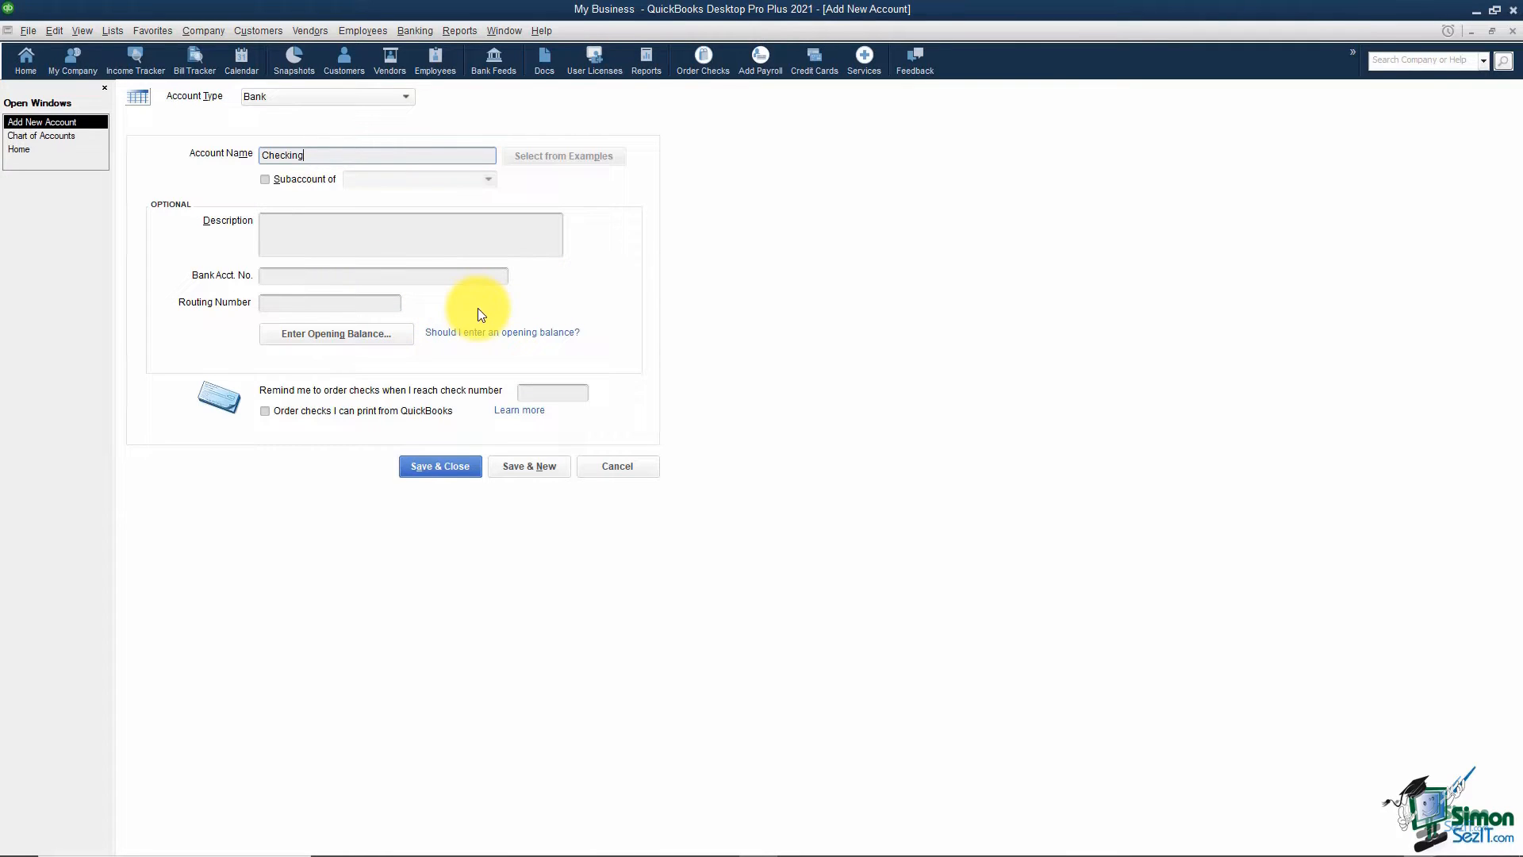
Enter an opening balance of 1,000.00 for the Checking account with a statement ending date of 12/31/2019.
left_click(402, 341)
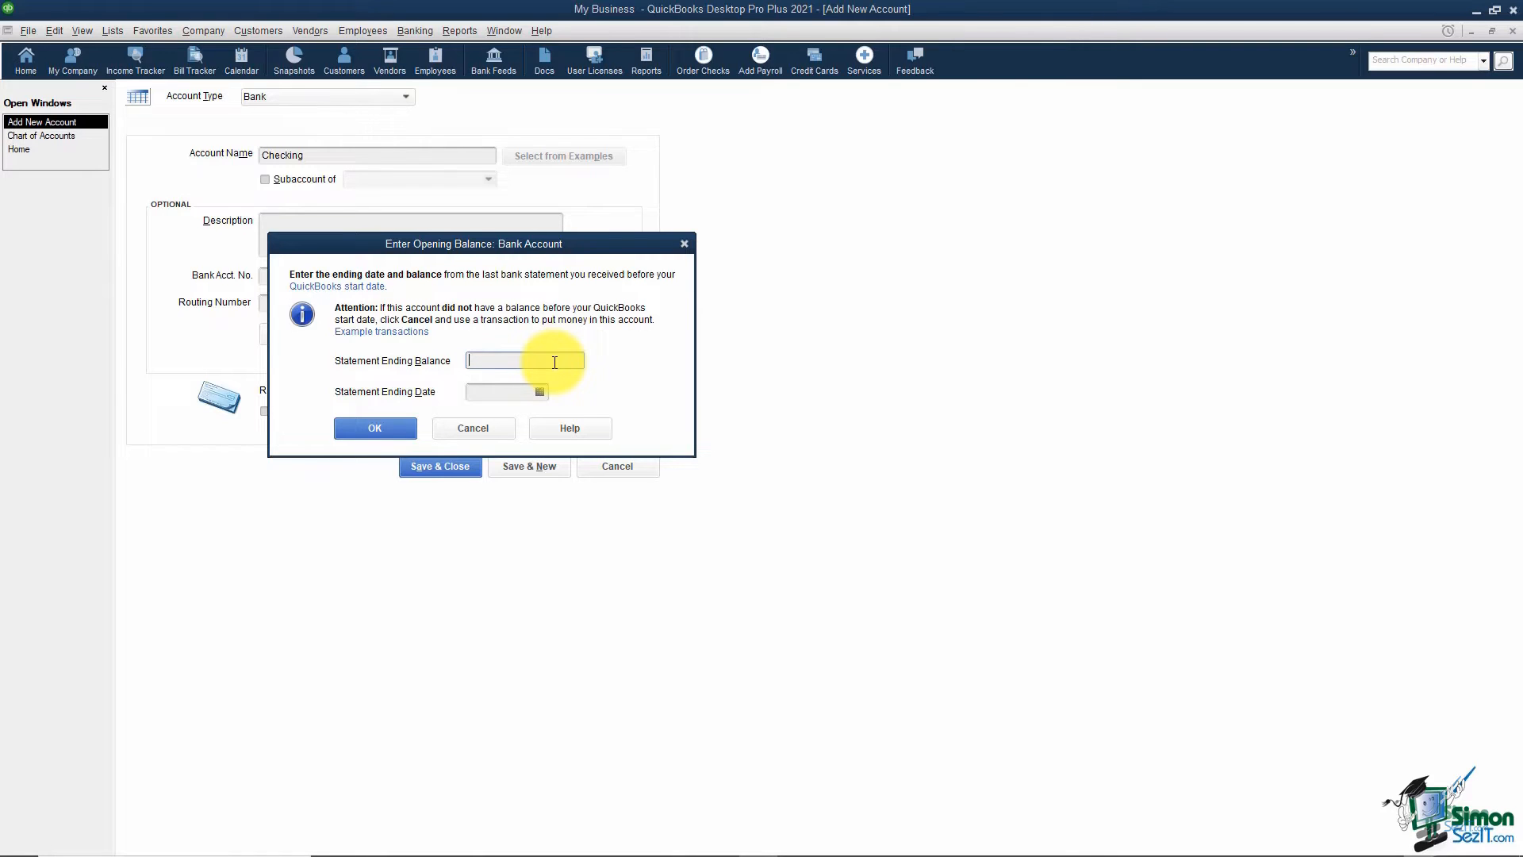
type("1000.00")
key("Tab")
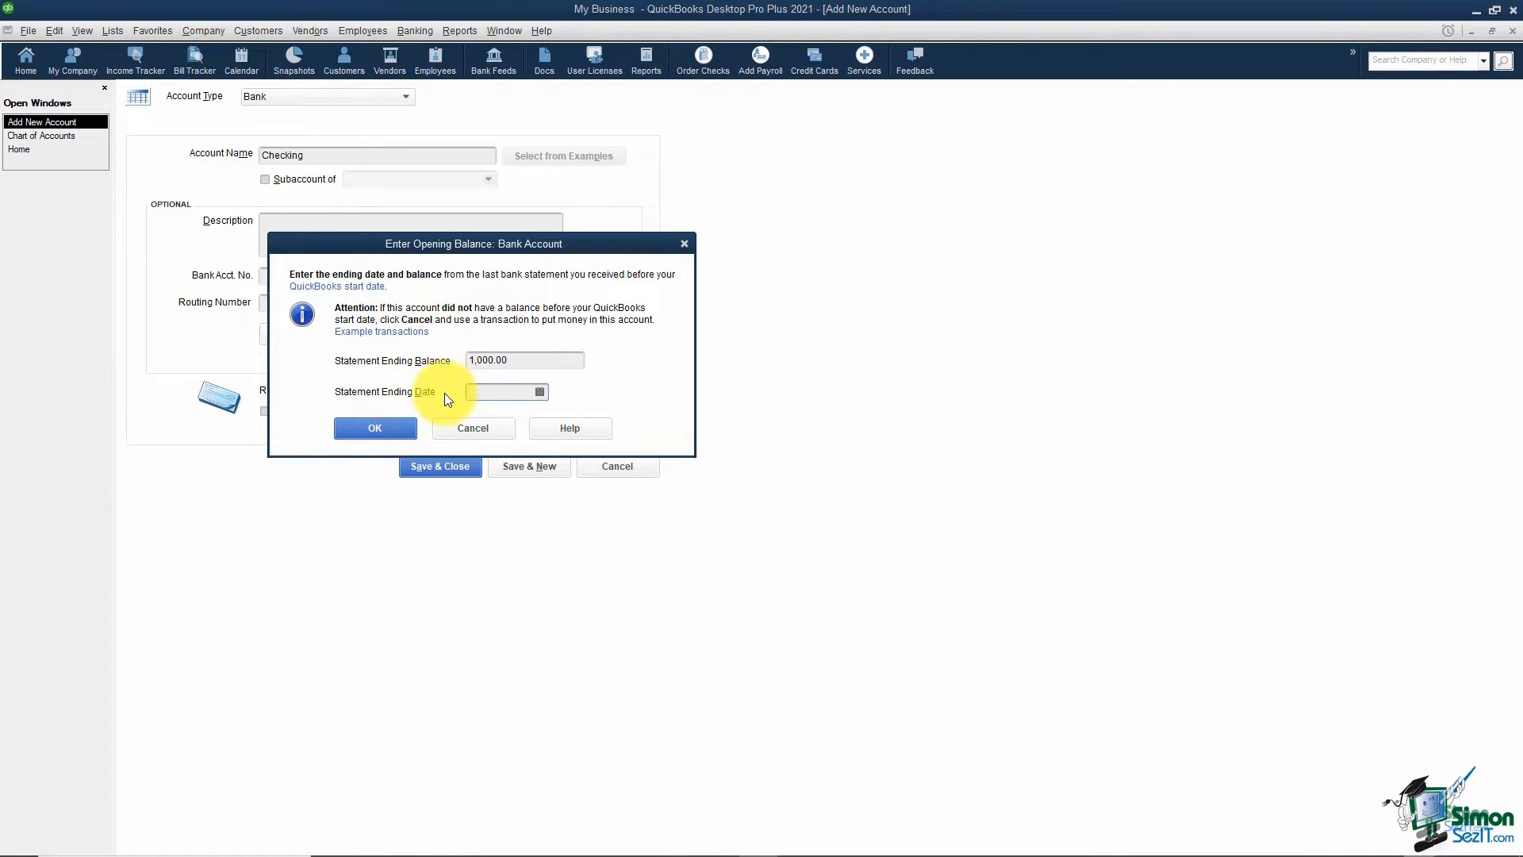
left_click(540, 392)
left_click(485, 418)
left_click(484, 418)
left_click(485, 418)
left_click(485, 418)
left_click(485, 418)
left_click(484, 418)
left_click(485, 418)
left_click(485, 418)
left_click(485, 419)
left_click(485, 418)
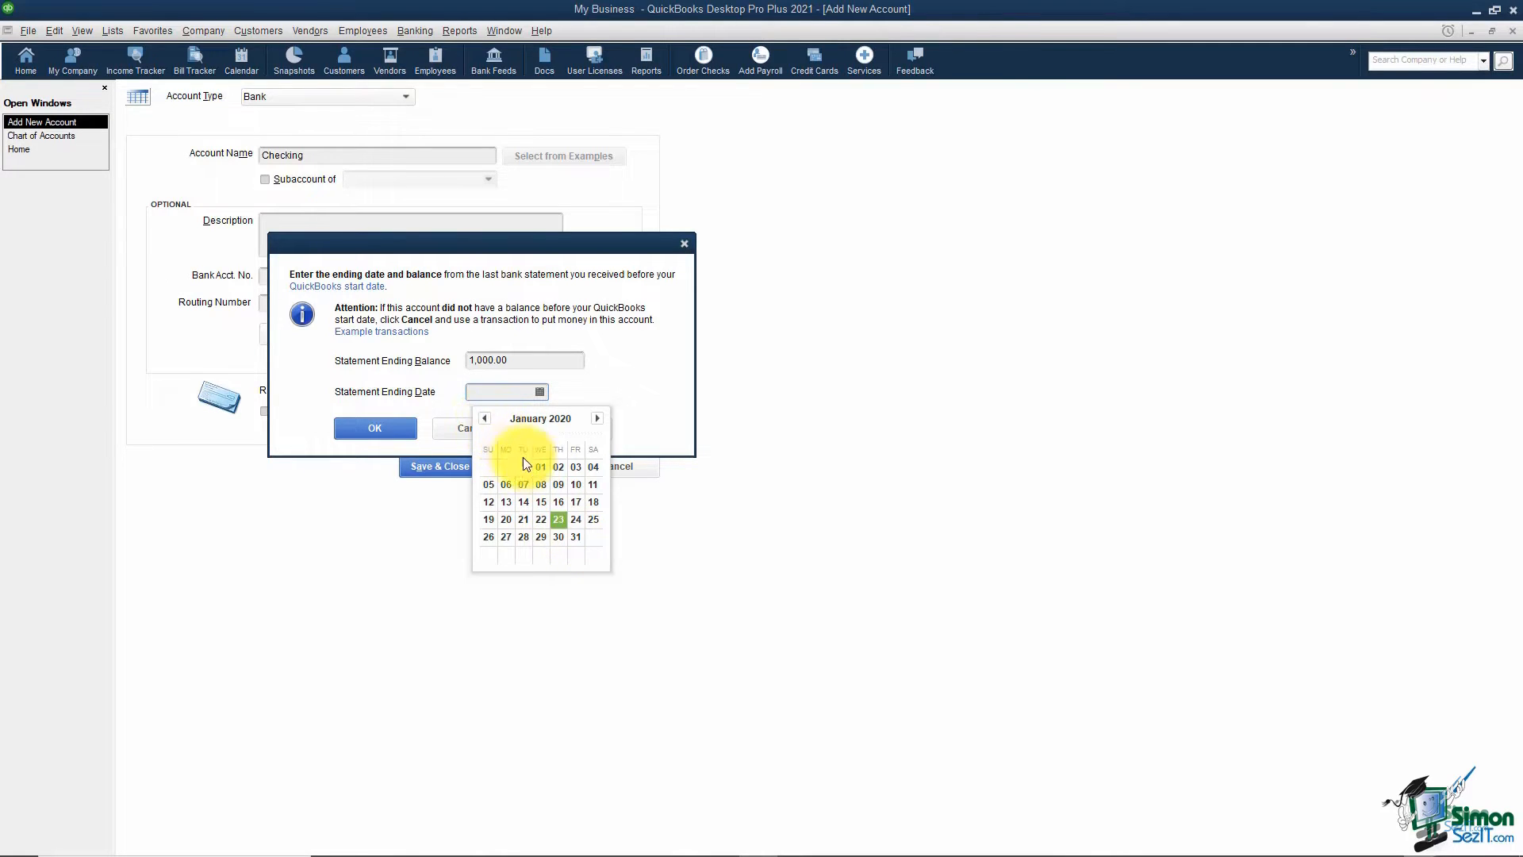
left_click(487, 419)
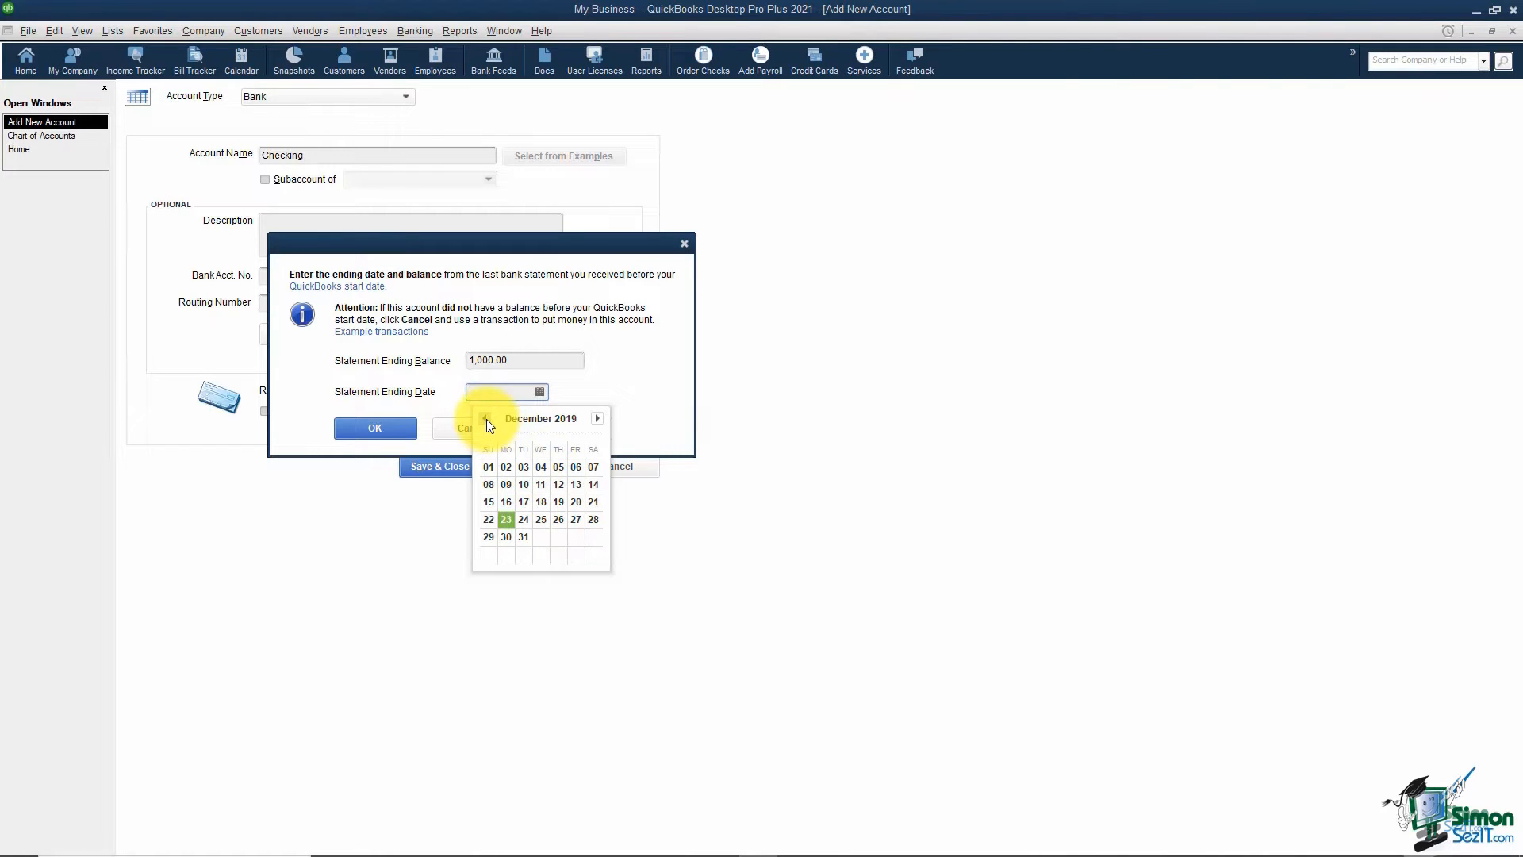
left_click(524, 538)
left_click(392, 426)
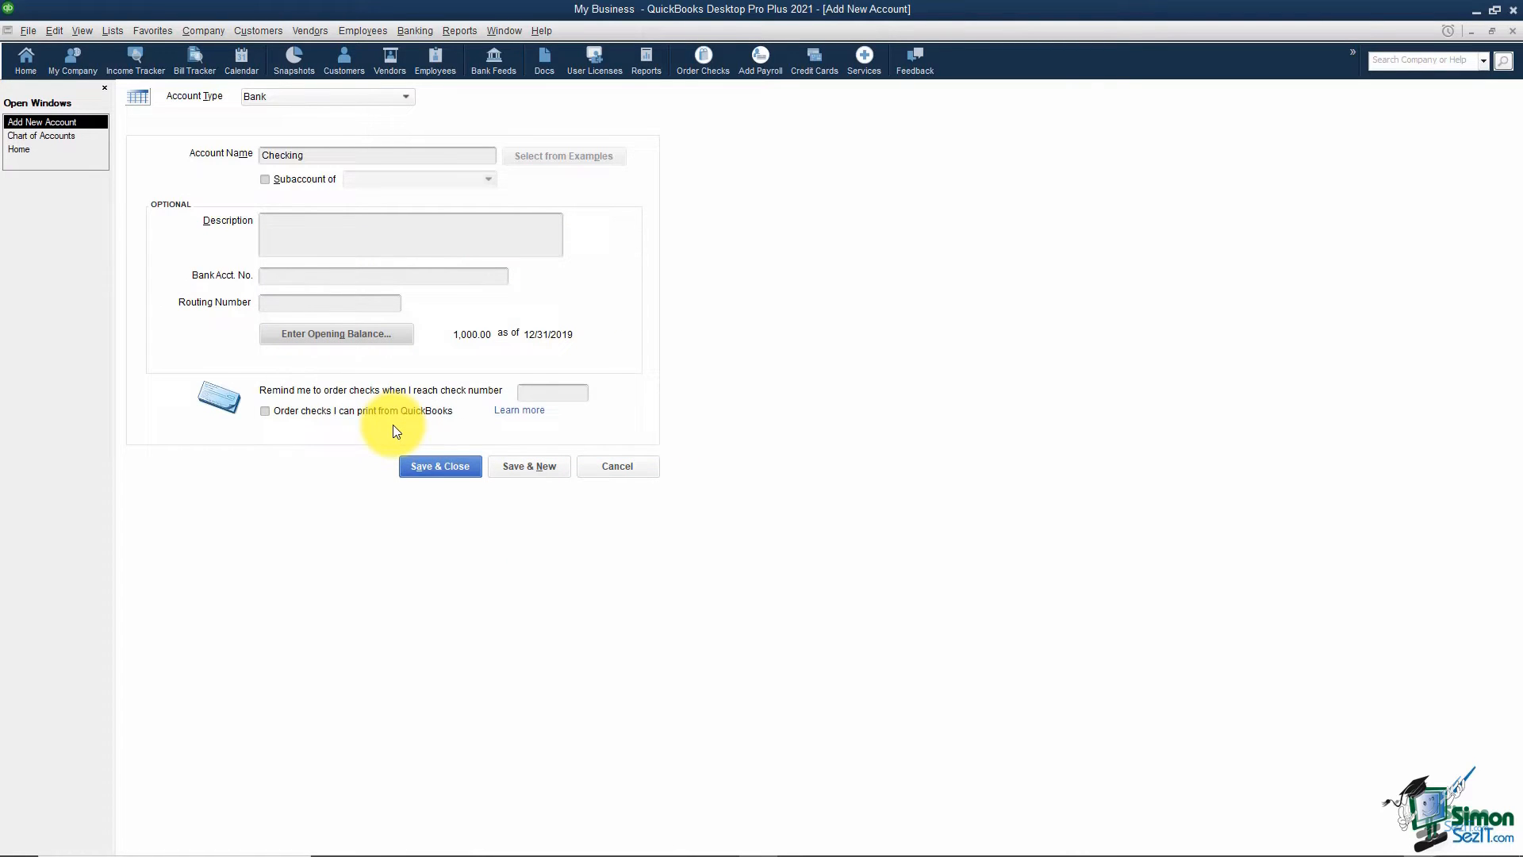
Save and close the Checking account, accepting the past-dated transaction and declining the bank feed setup.
left_click(439, 470)
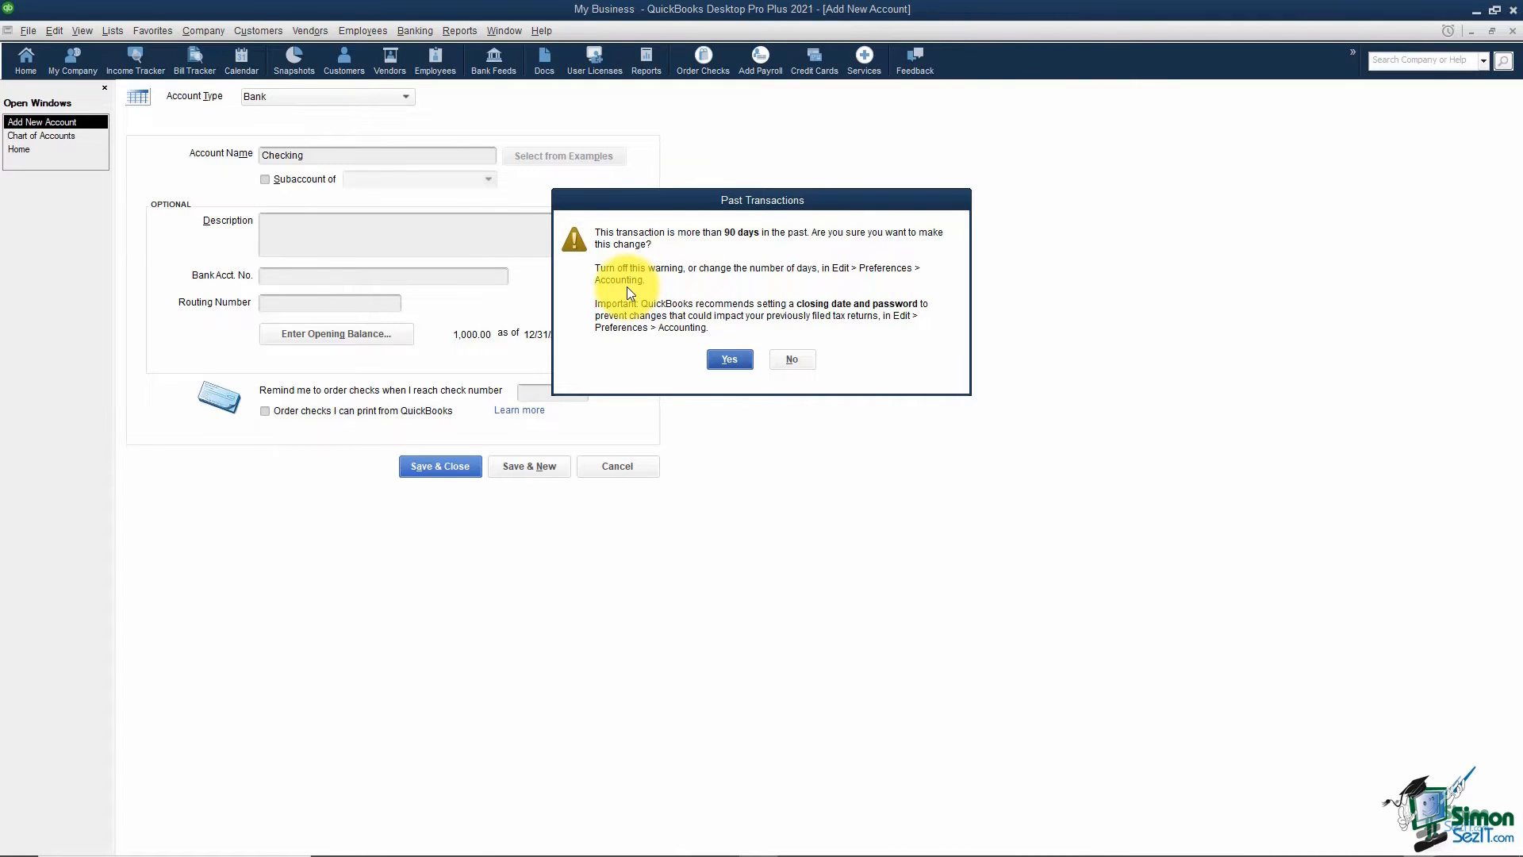
left_click(730, 360)
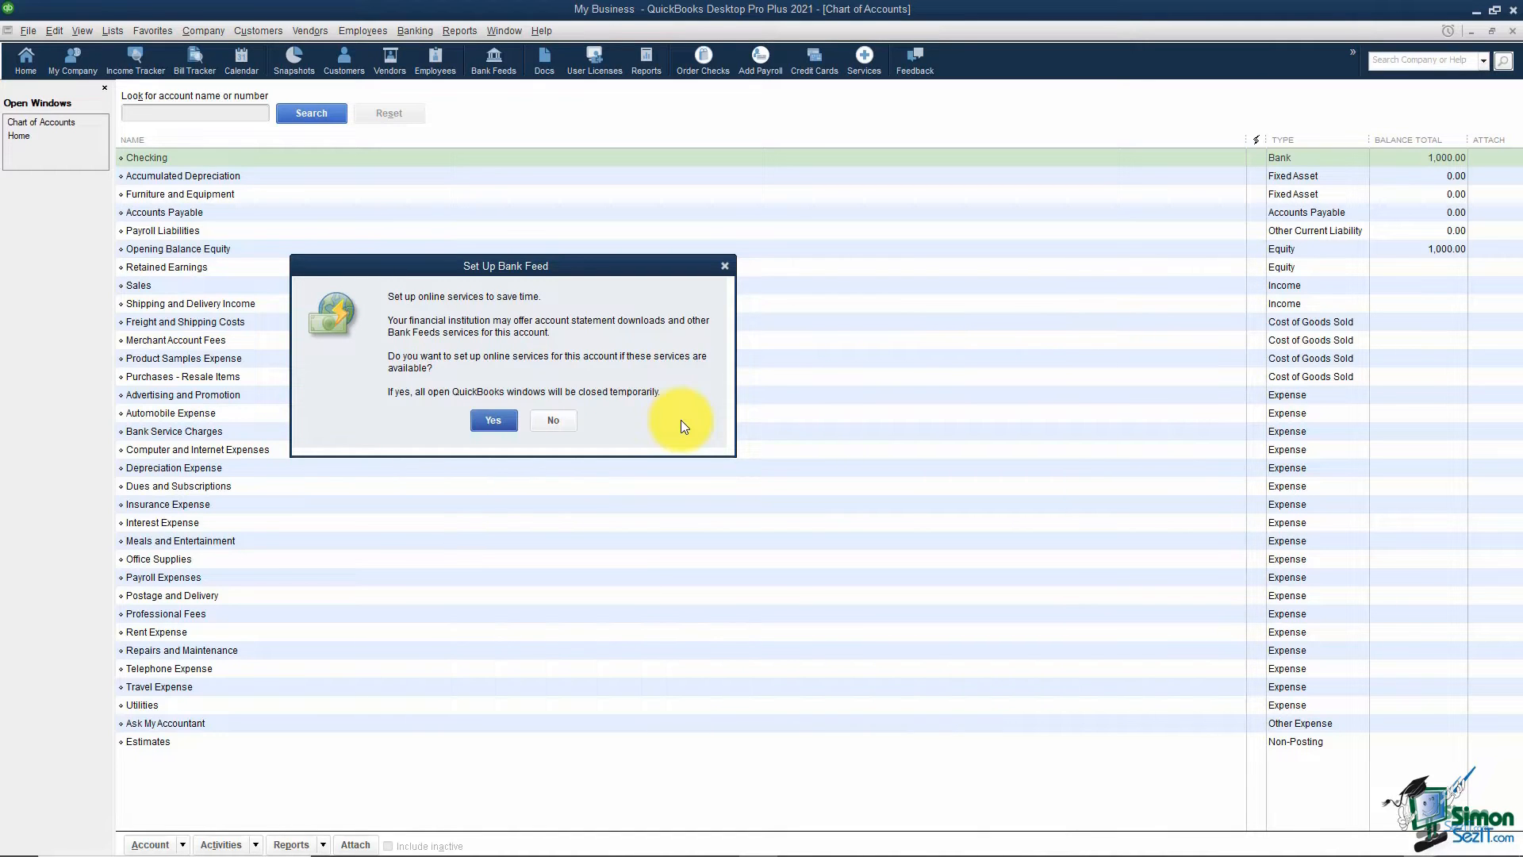
left_click(556, 420)
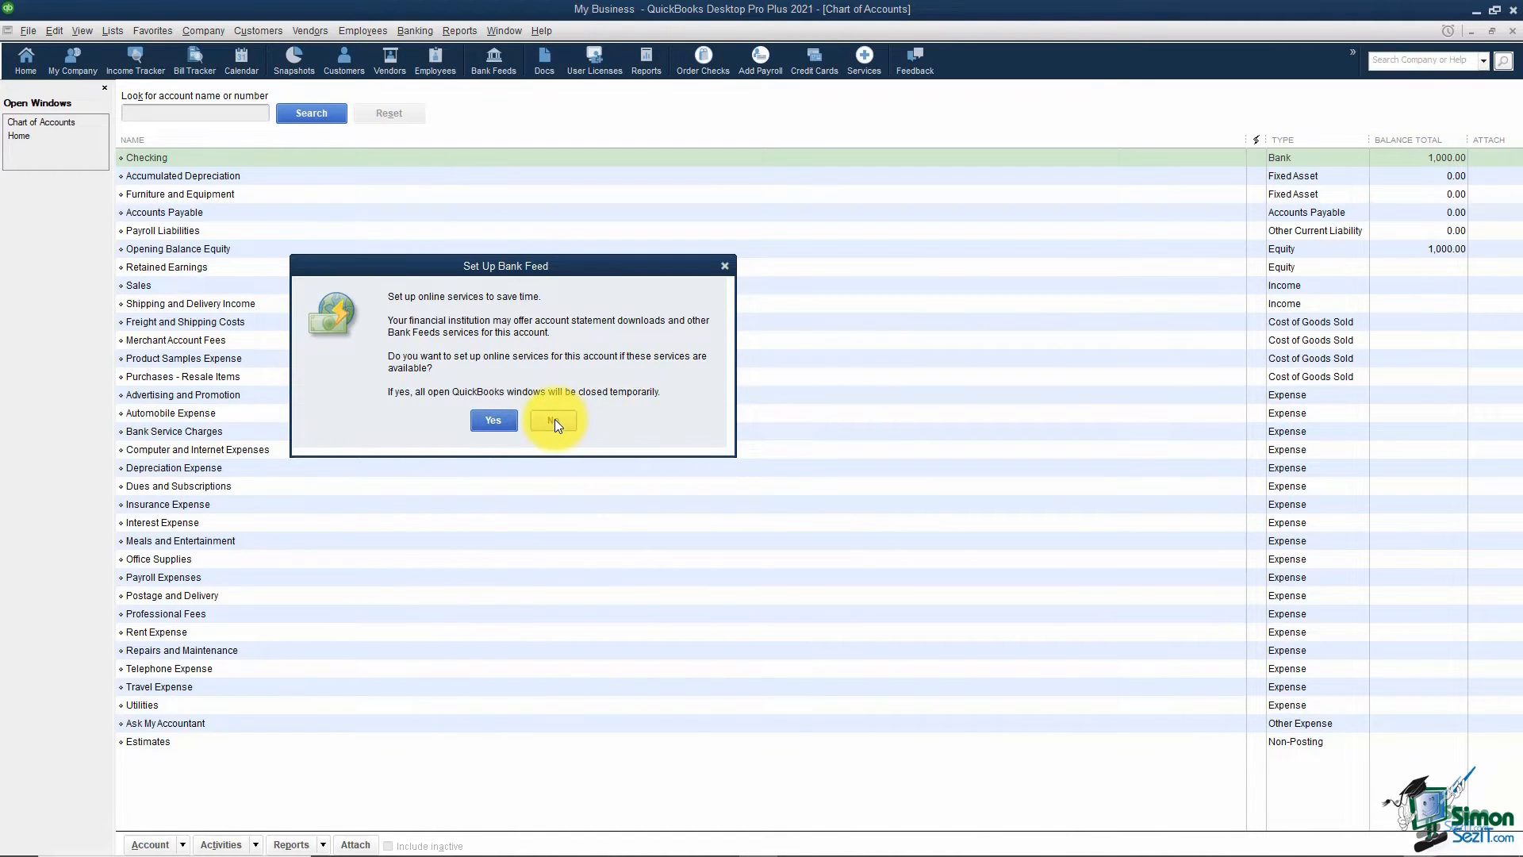
Check the opening balance entry in the Checking account's register, and return to the chart of accounts.
double_click(837, 159)
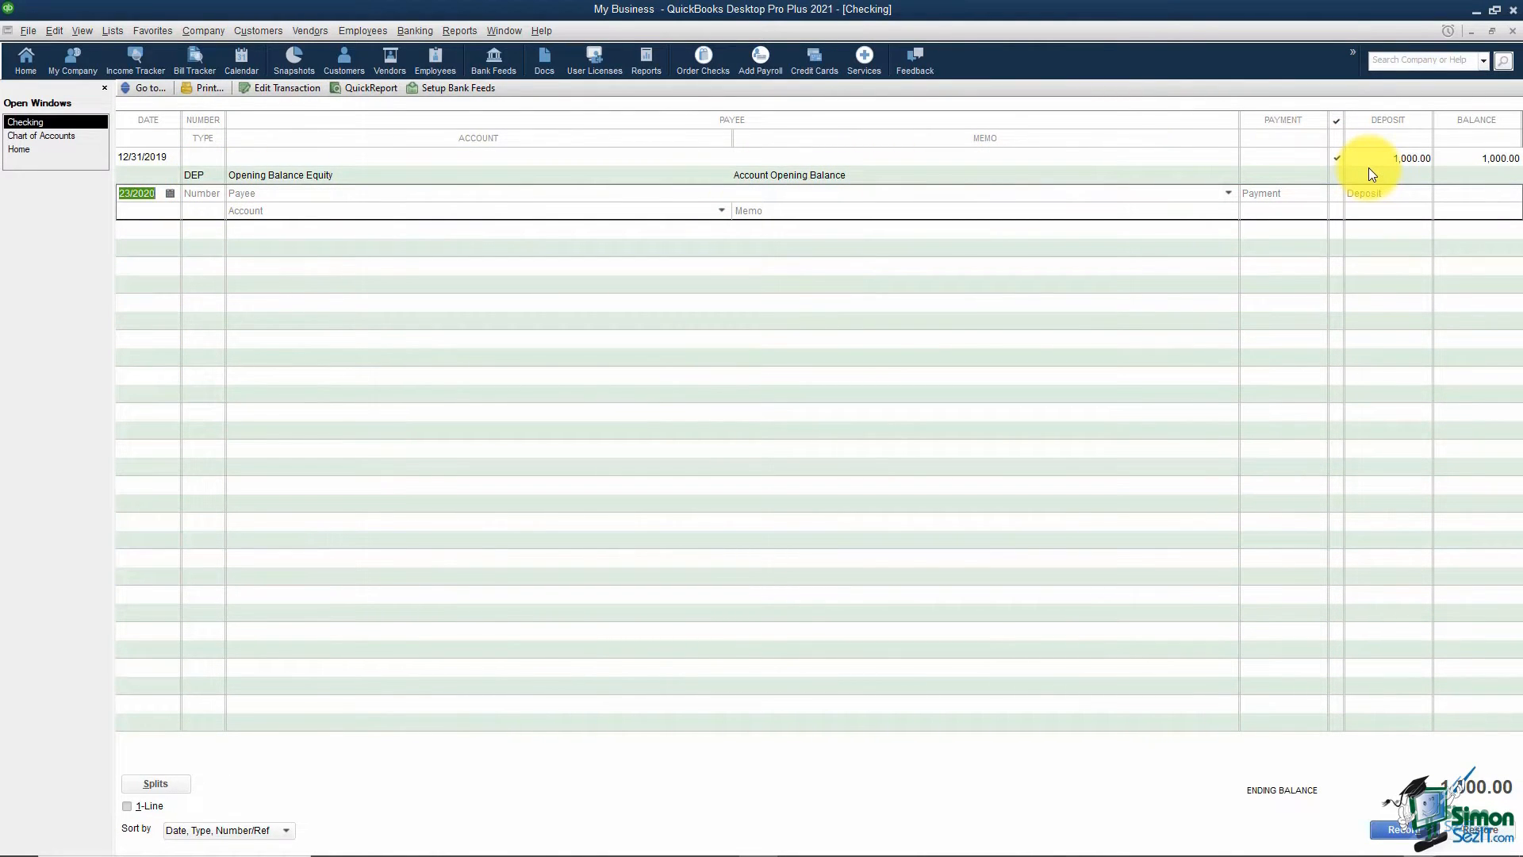
left_click(1512, 30)
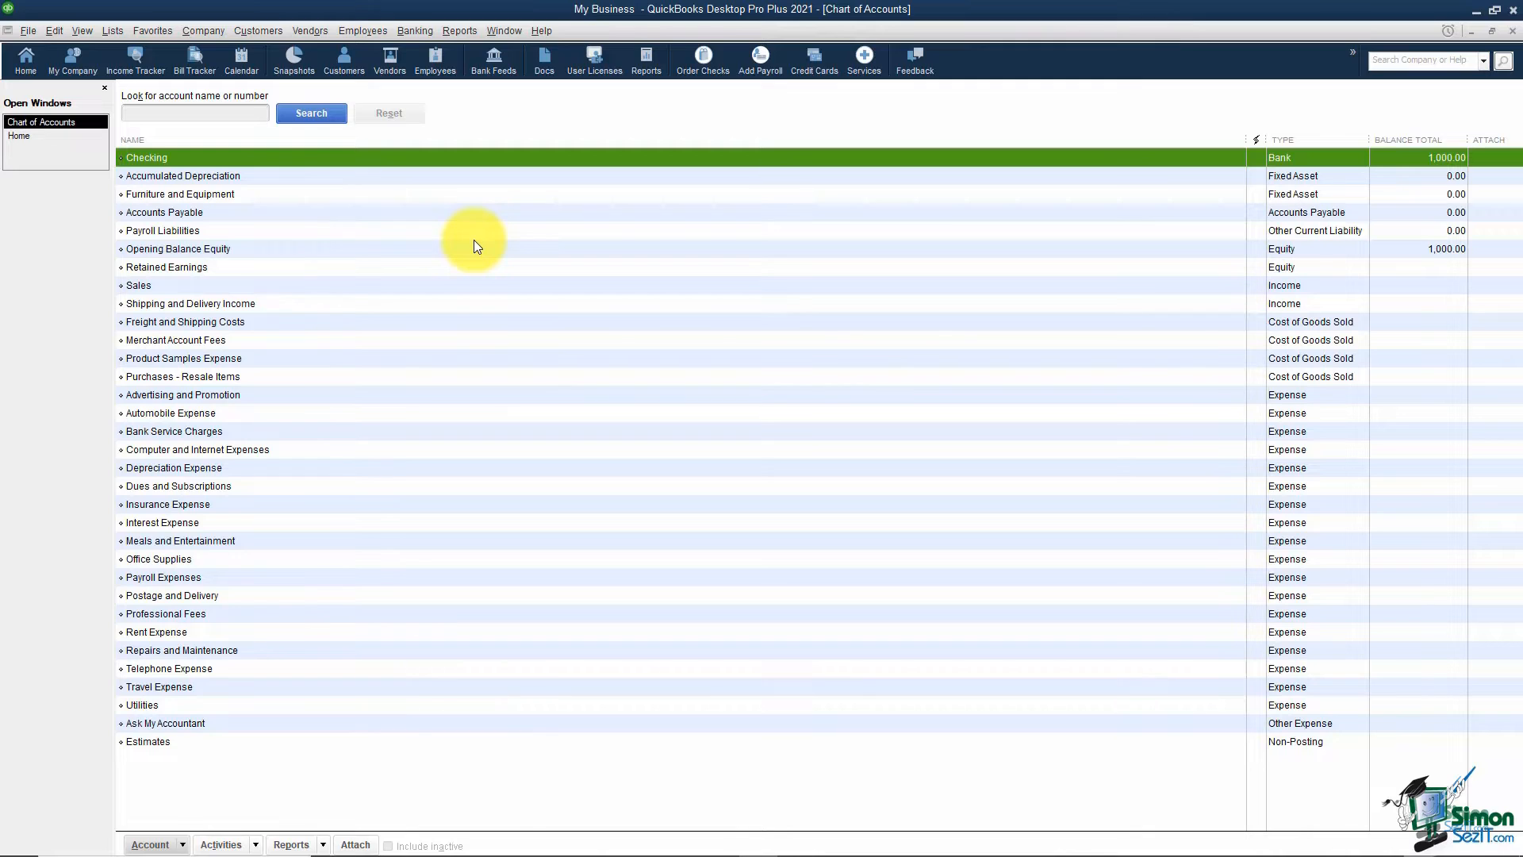
Start another new account of type Bank and name it Savings.
right_click(478, 214)
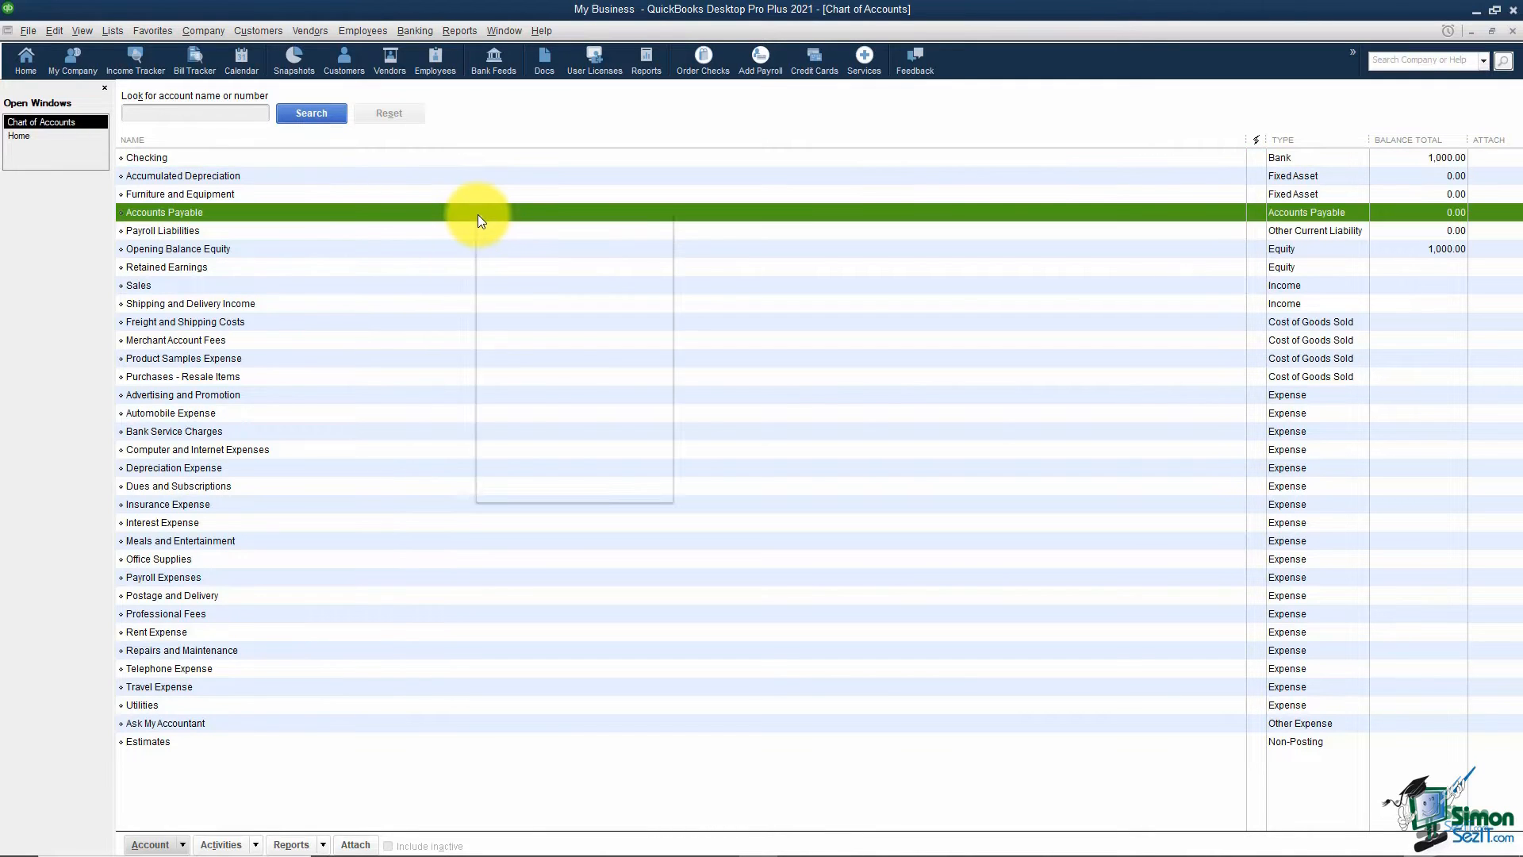
left_click(522, 264)
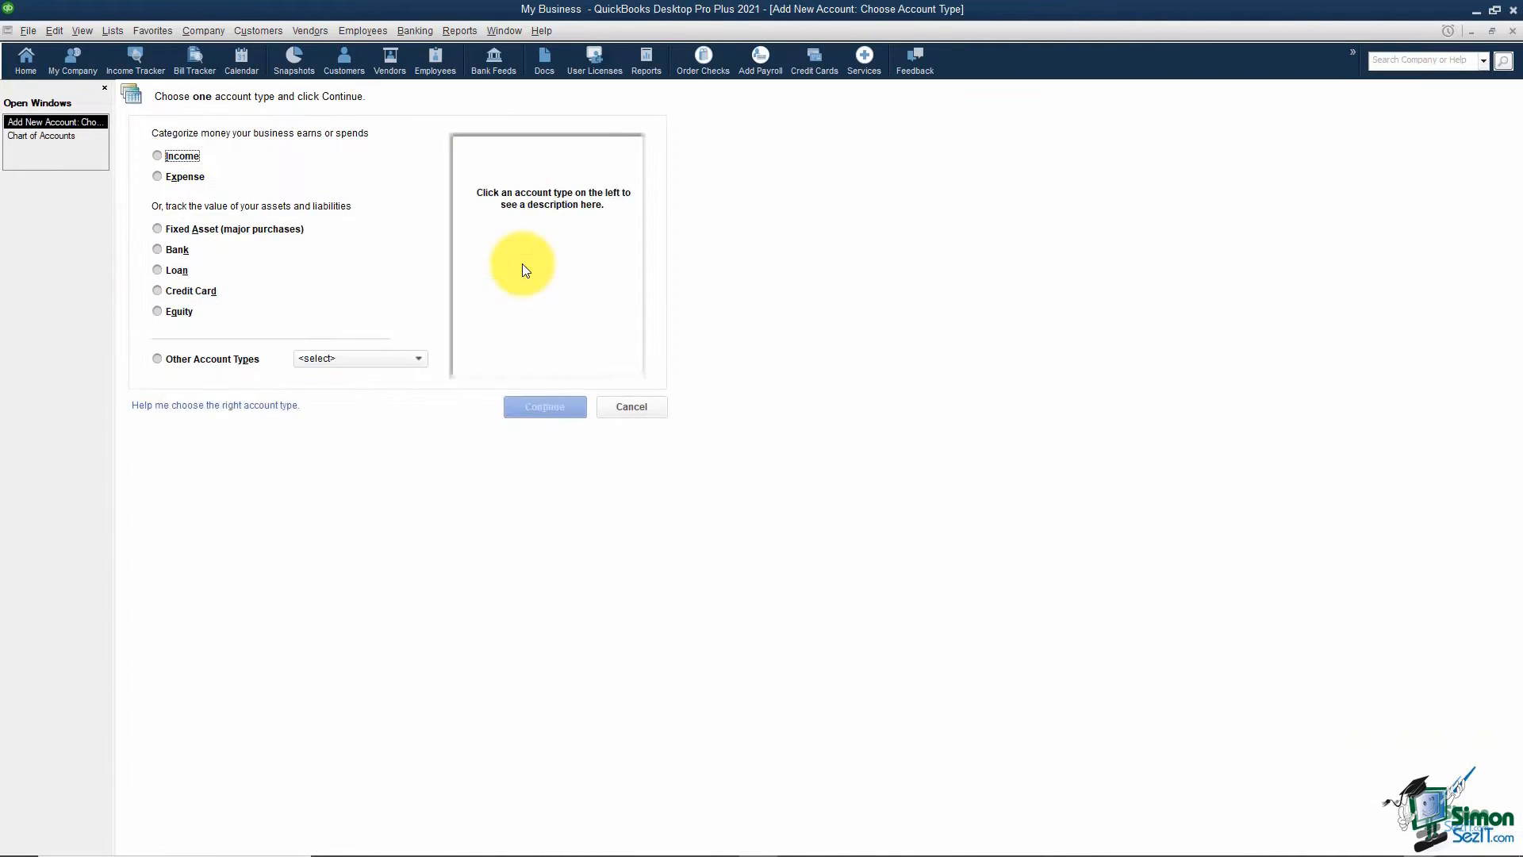
left_click(159, 251)
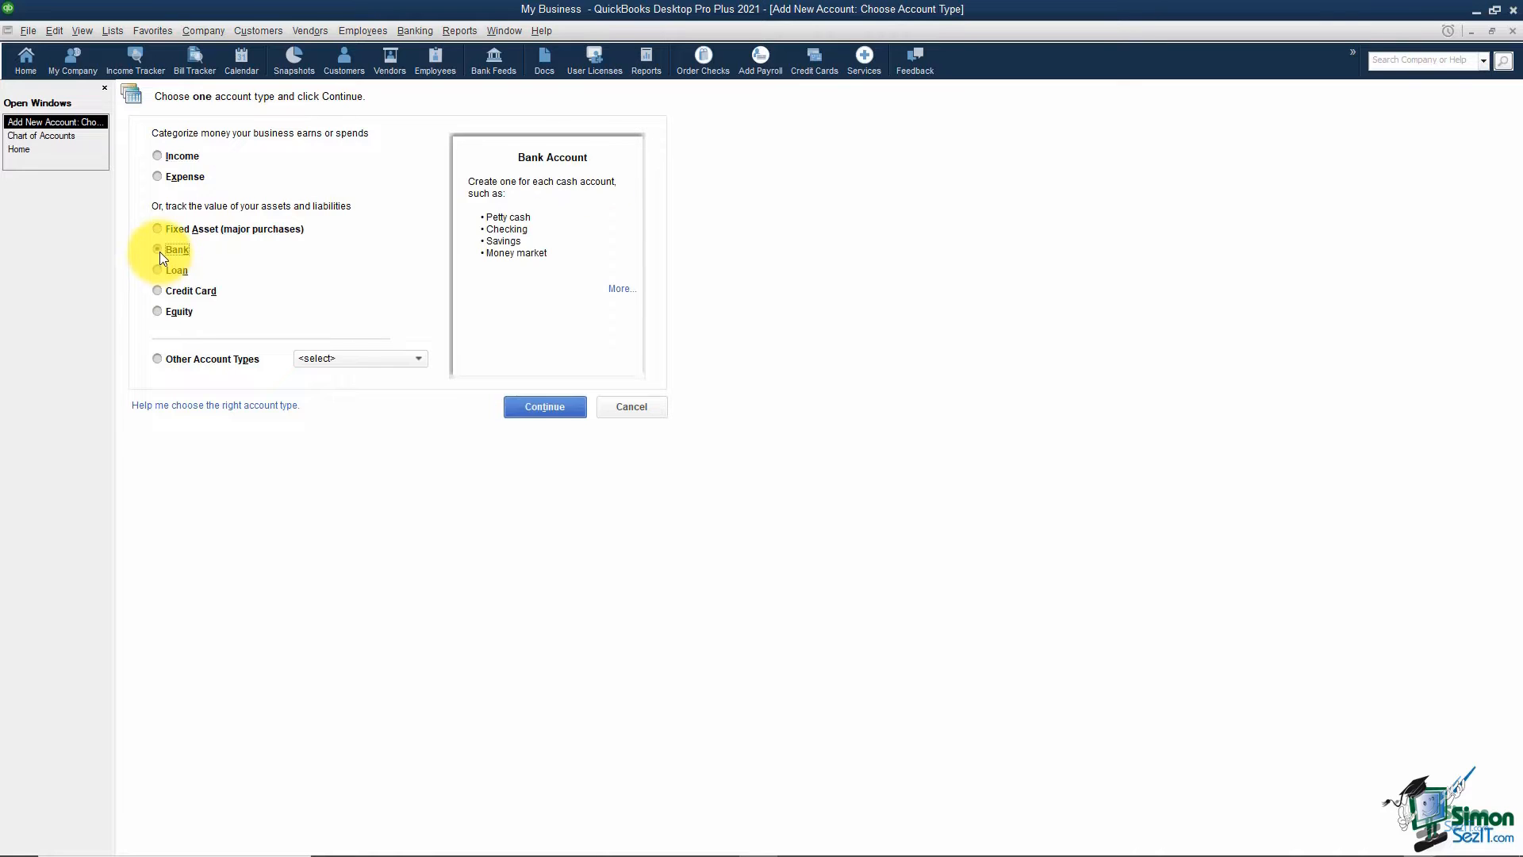
left_click(536, 406)
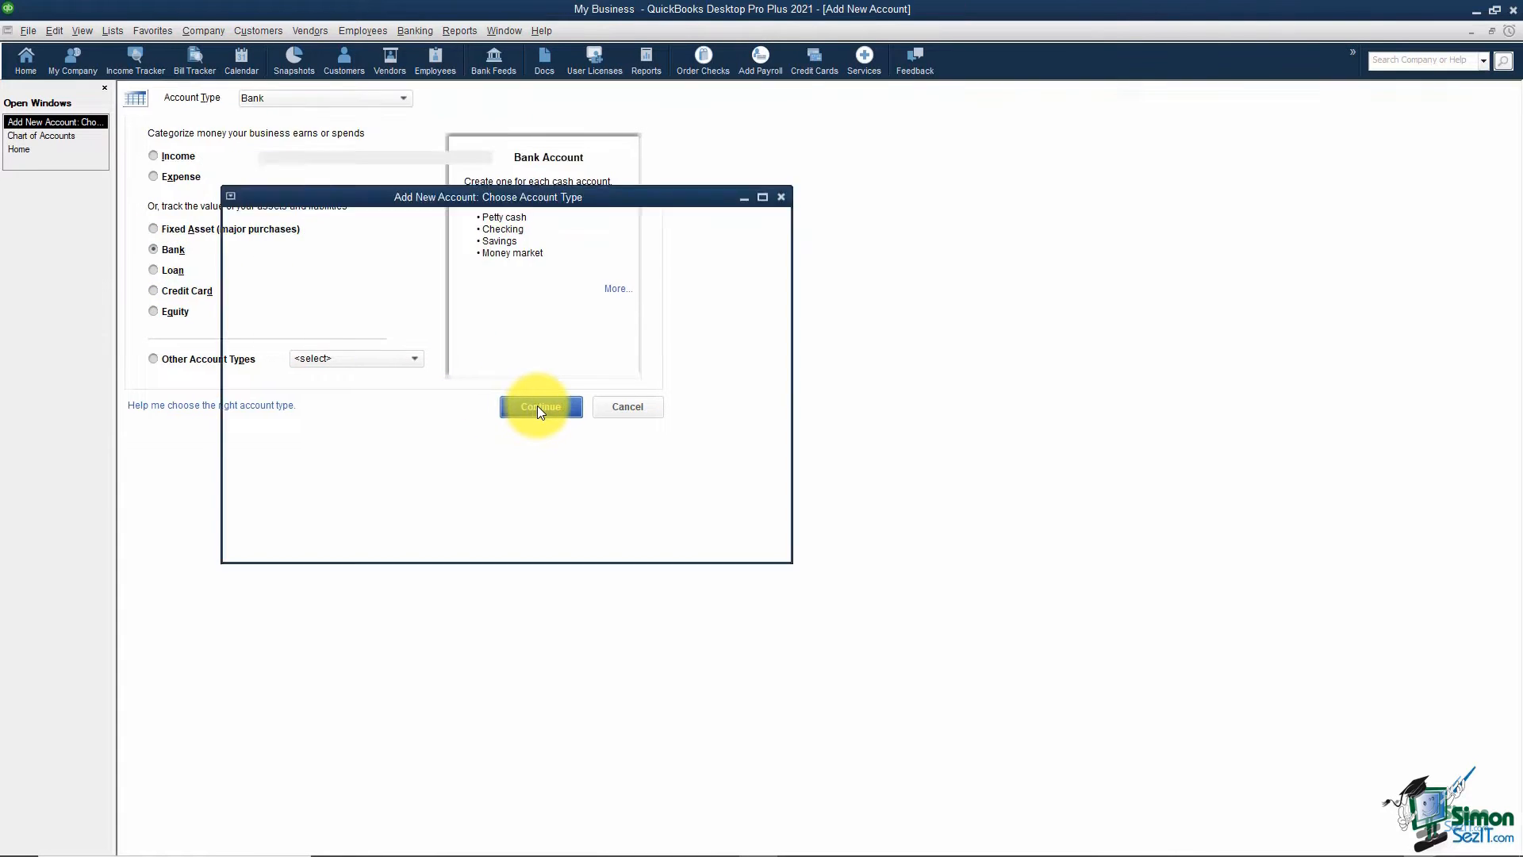
type("Savings")
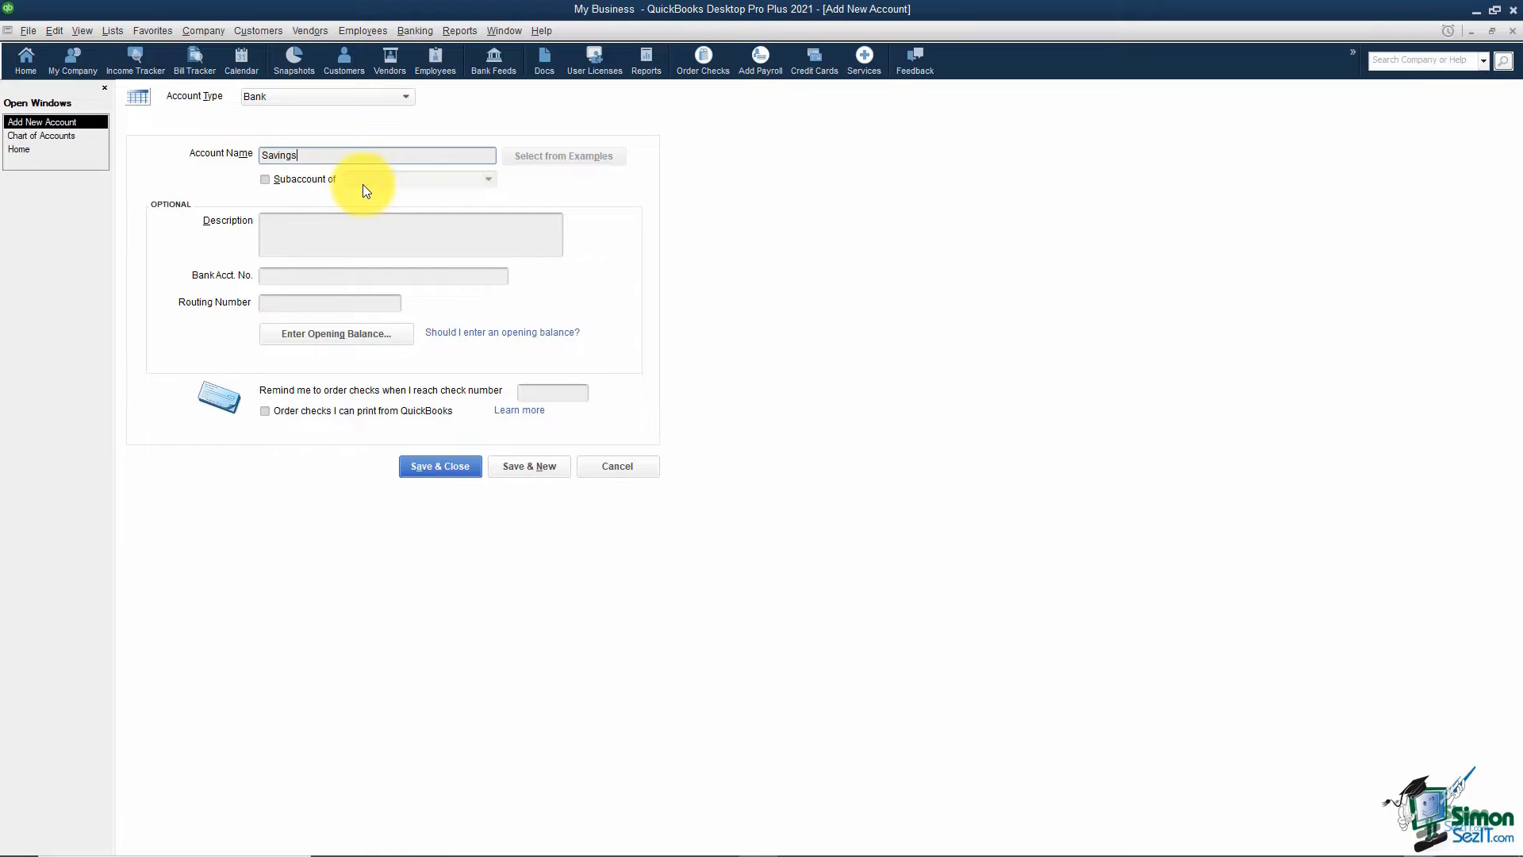
Enter an opening balance of 5,000.00 for the Savings account with a statement ending date of 12/31/2019.
left_click(387, 338)
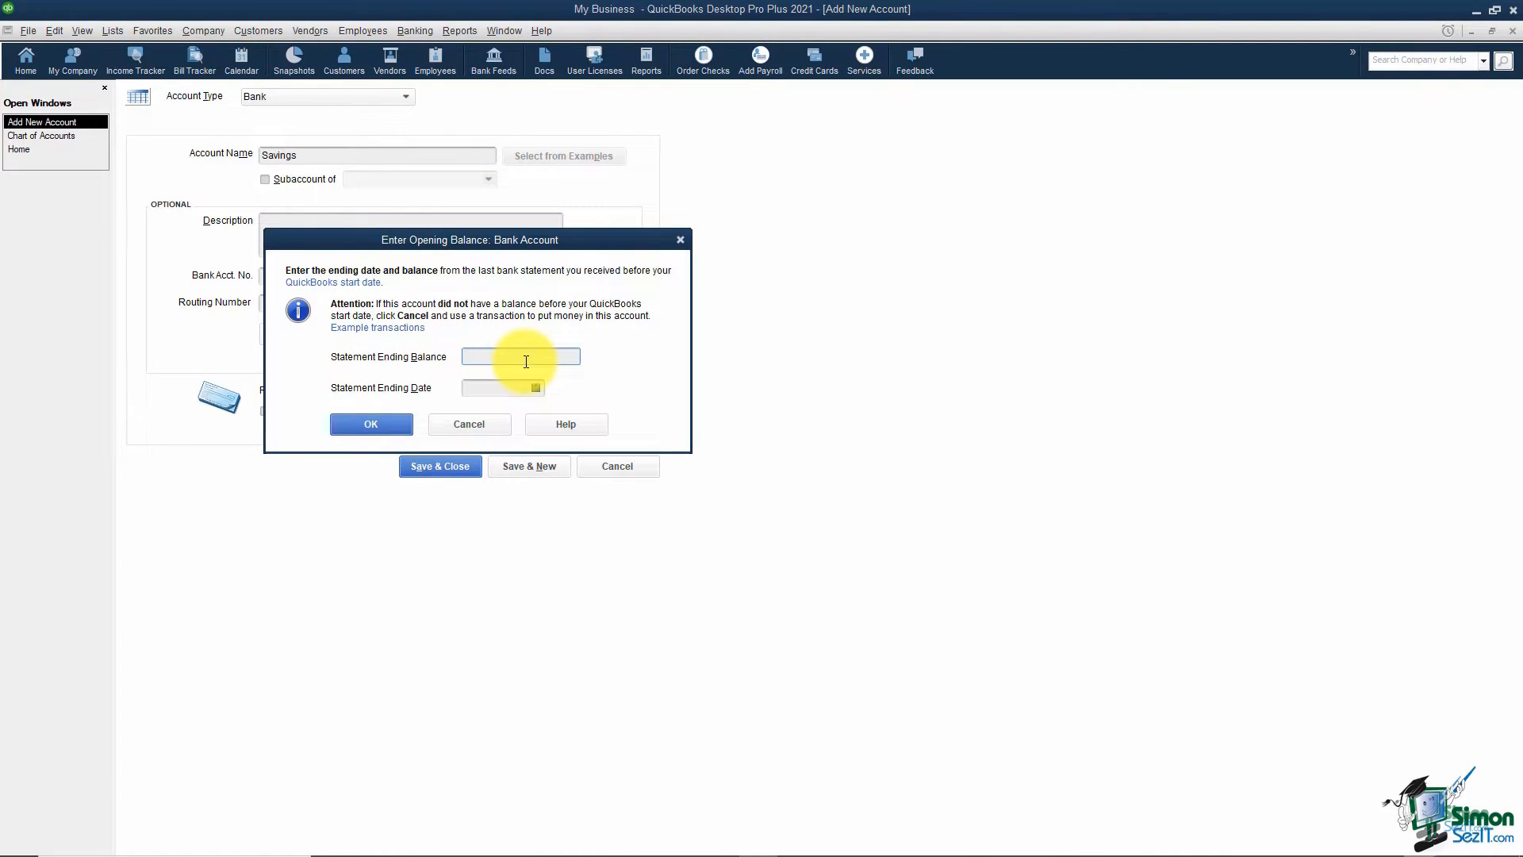
type("5000.00")
left_click(536, 387)
left_click(480, 415)
left_click(480, 415)
left_click(480, 414)
left_click(480, 414)
left_click(480, 415)
left_click(480, 414)
left_click(480, 414)
left_click(480, 414)
left_click(480, 414)
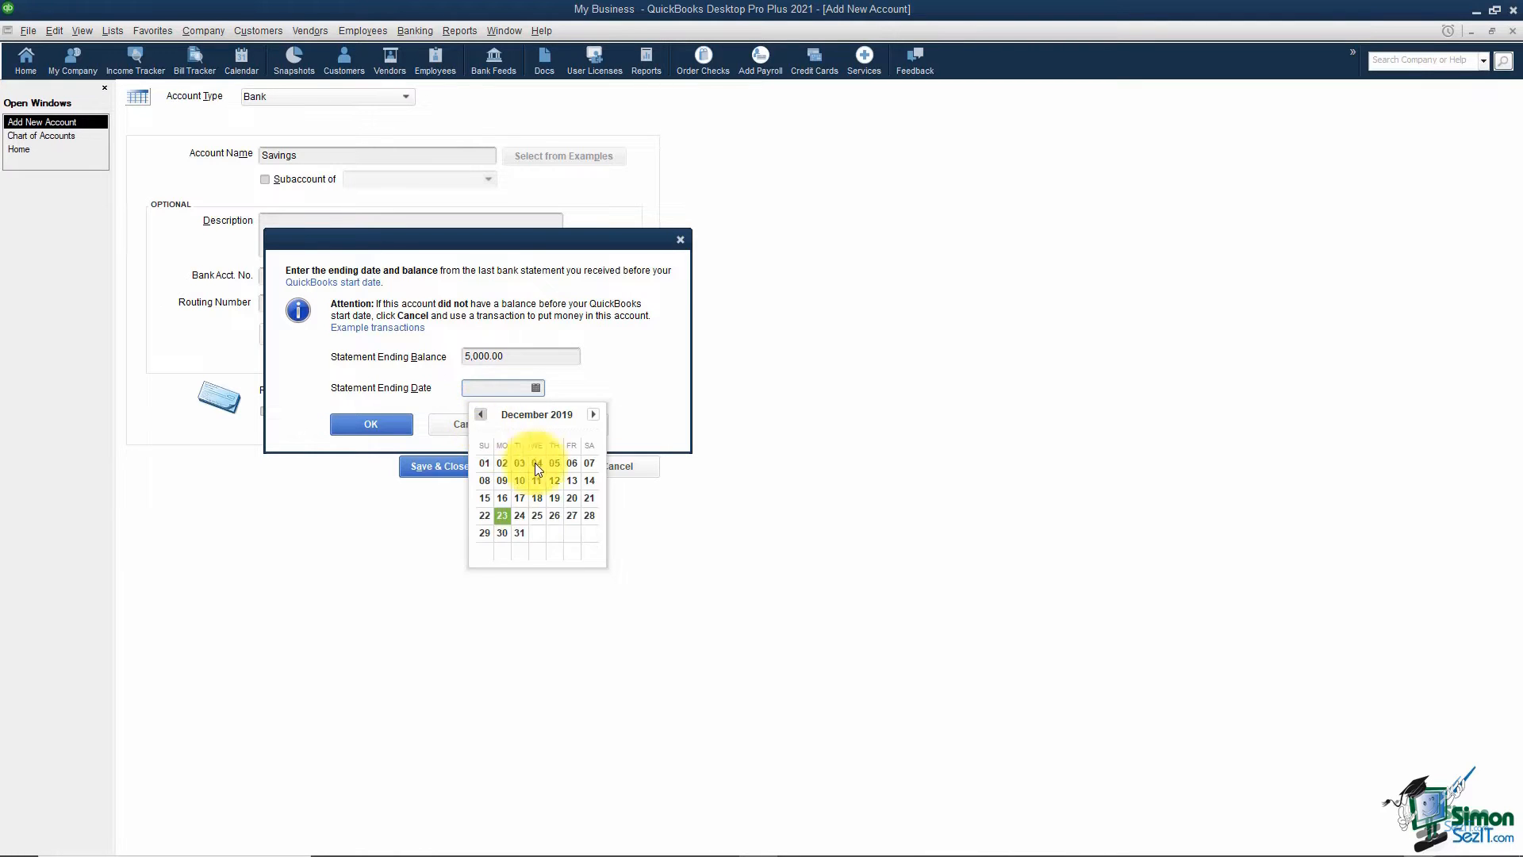
left_click(520, 533)
left_click(403, 426)
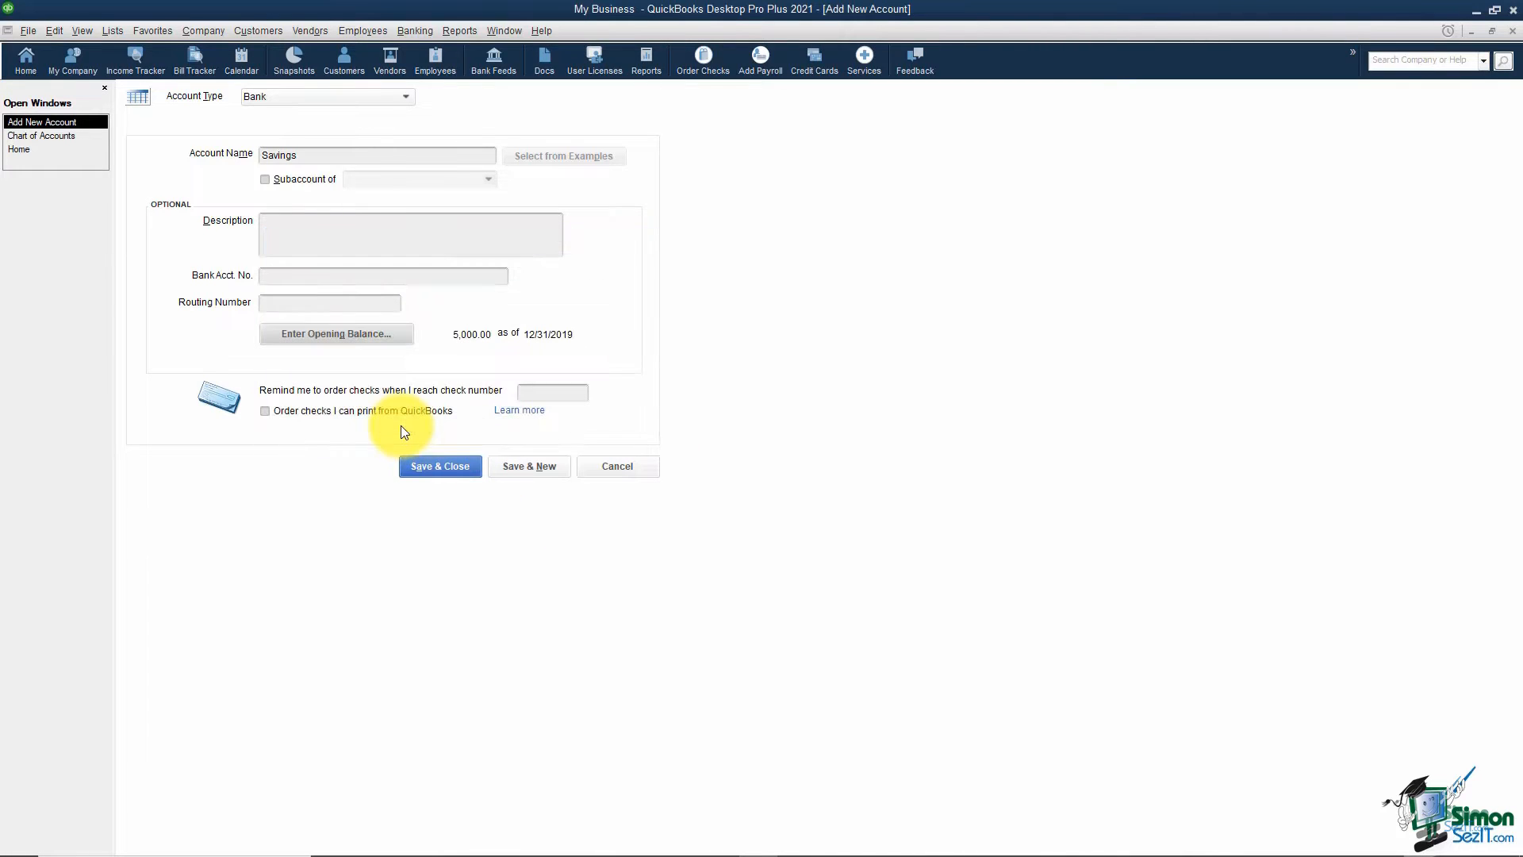
Save and close the Savings account, accepting the past-dated transaction and declining the bank feed setup.
left_click(450, 473)
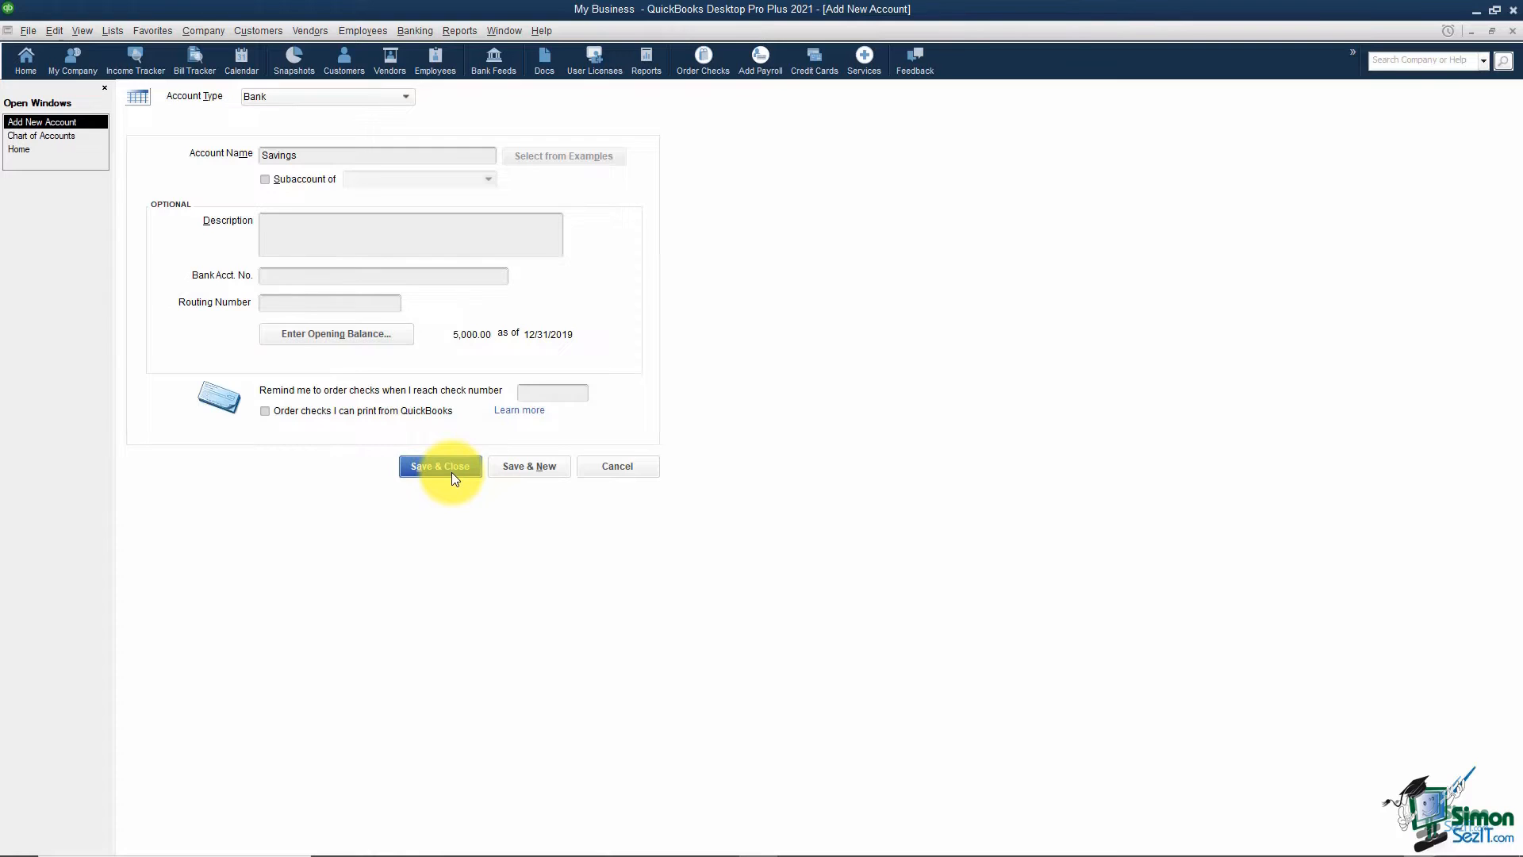
left_click(730, 360)
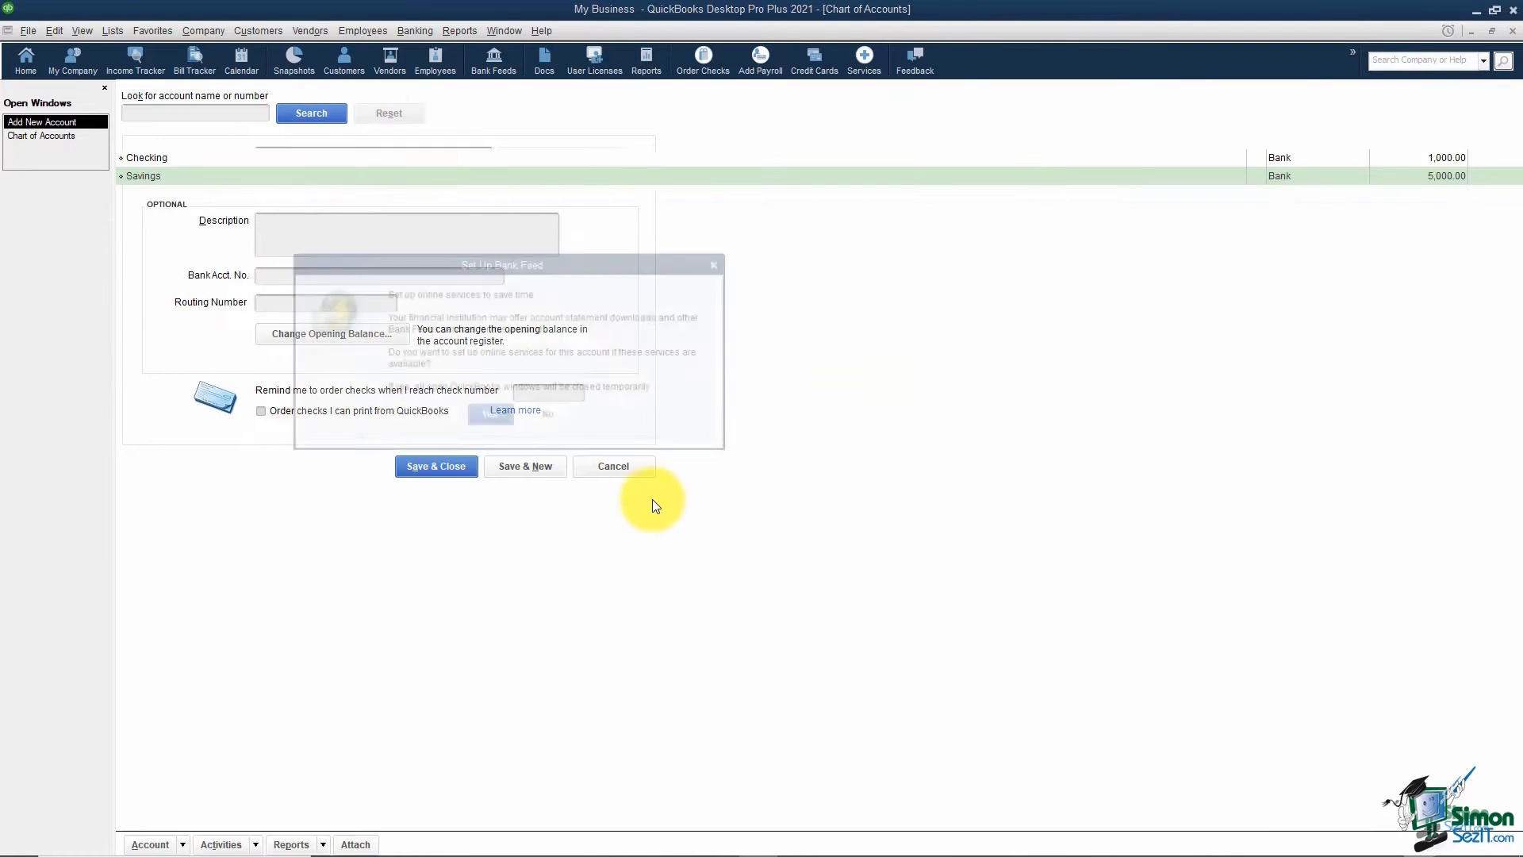
left_click(566, 420)
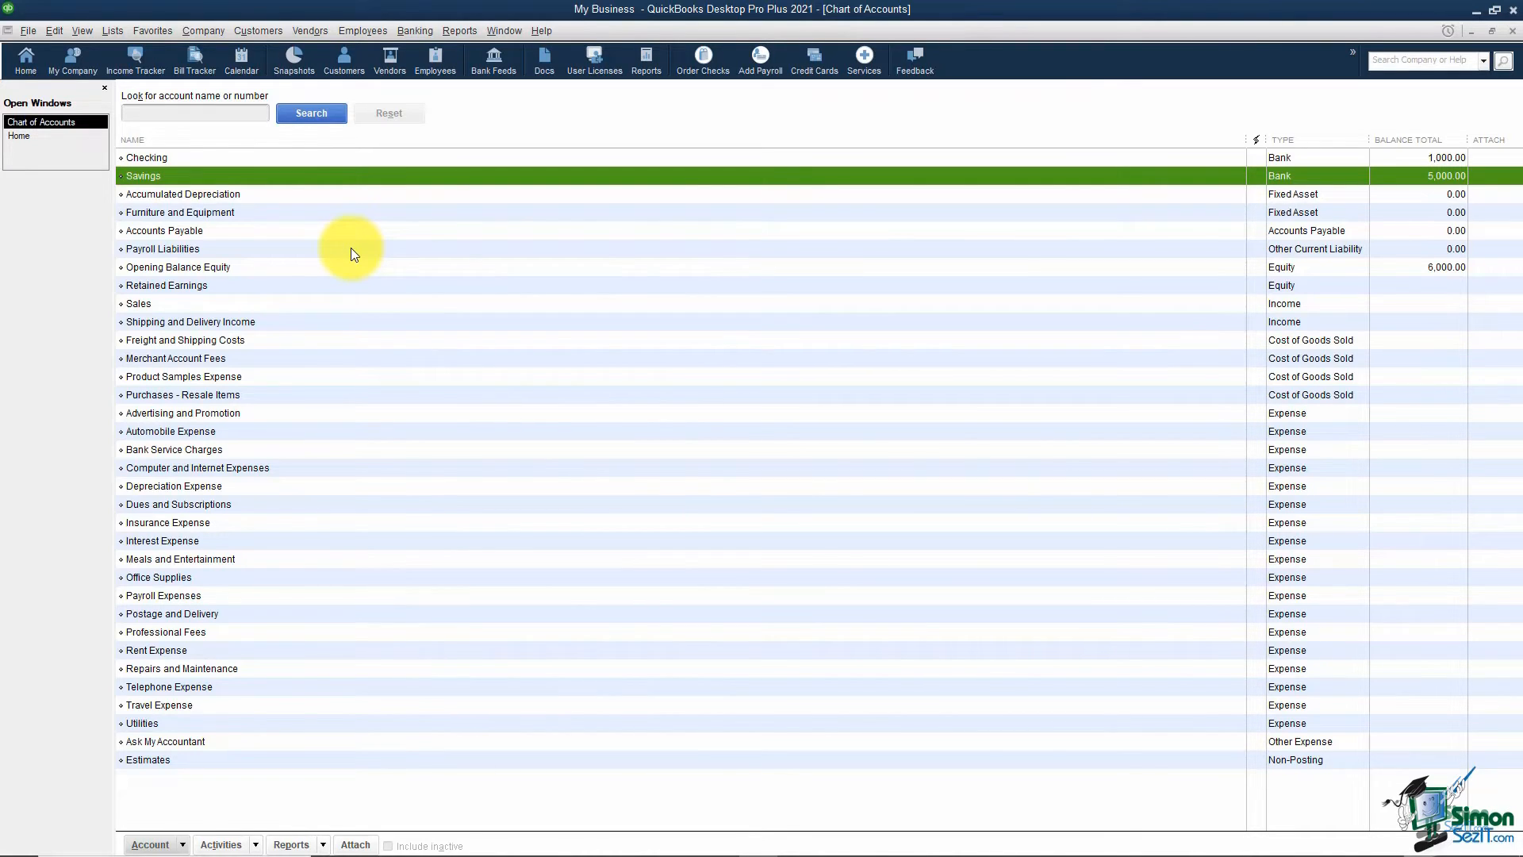
left_click(341, 233)
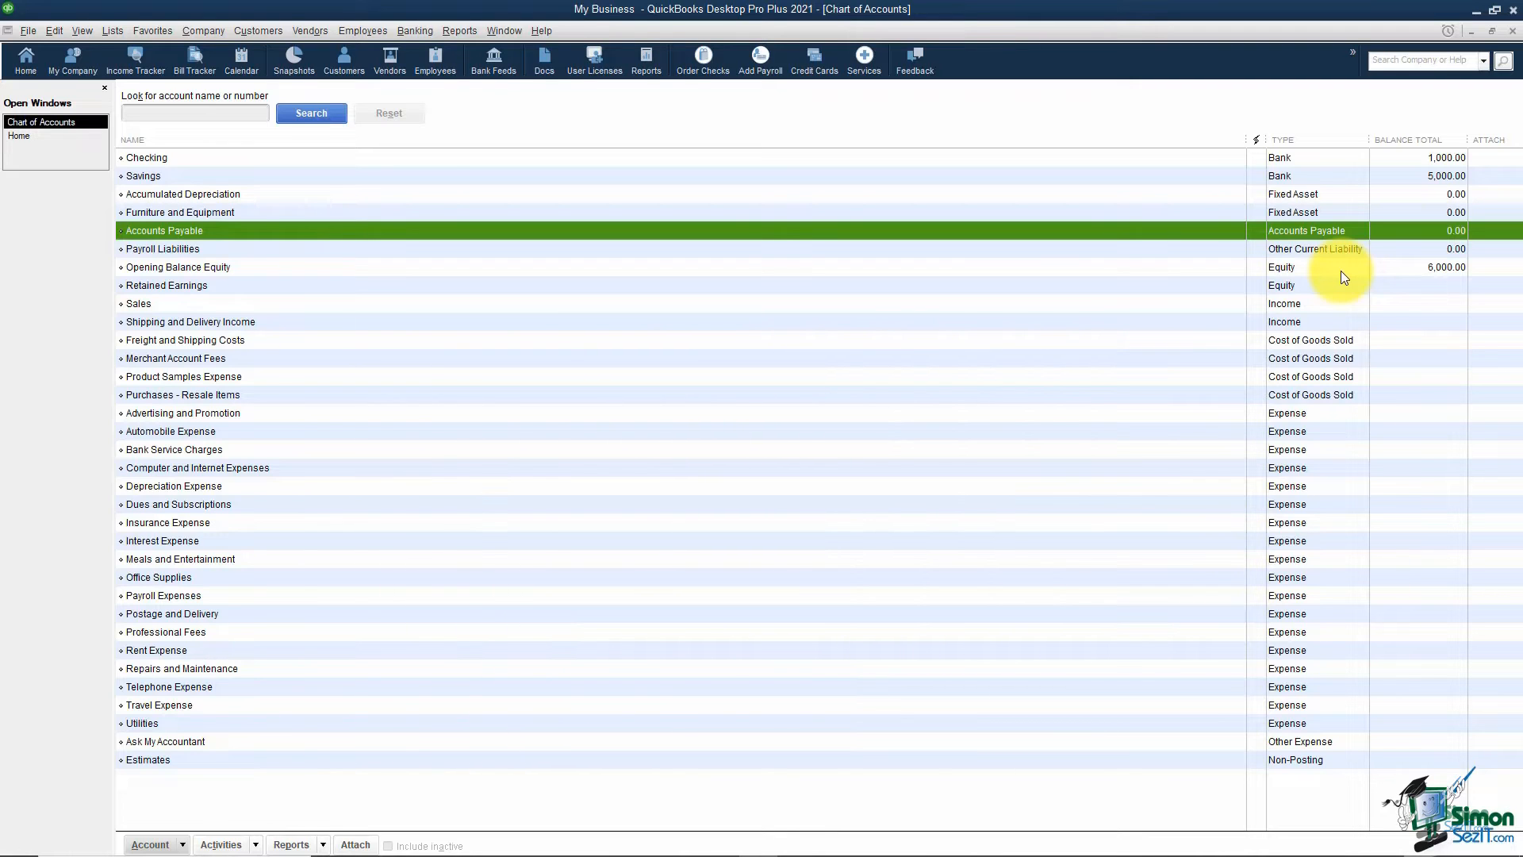
left_click(1308, 249)
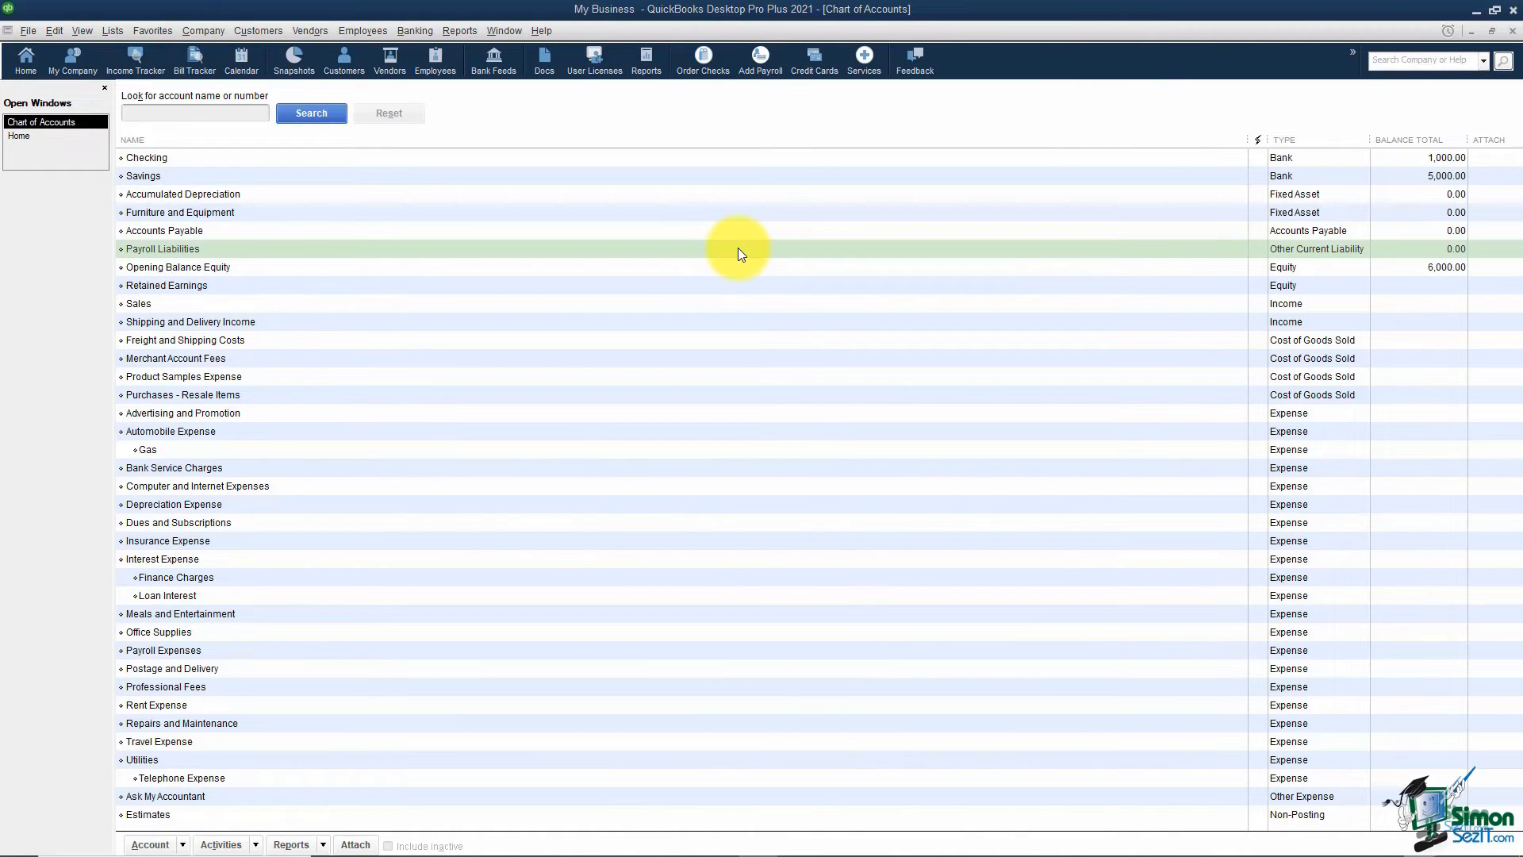
Start a new account of the other account type Long Term Liability and name it Auto Payment.
right_click(738, 247)
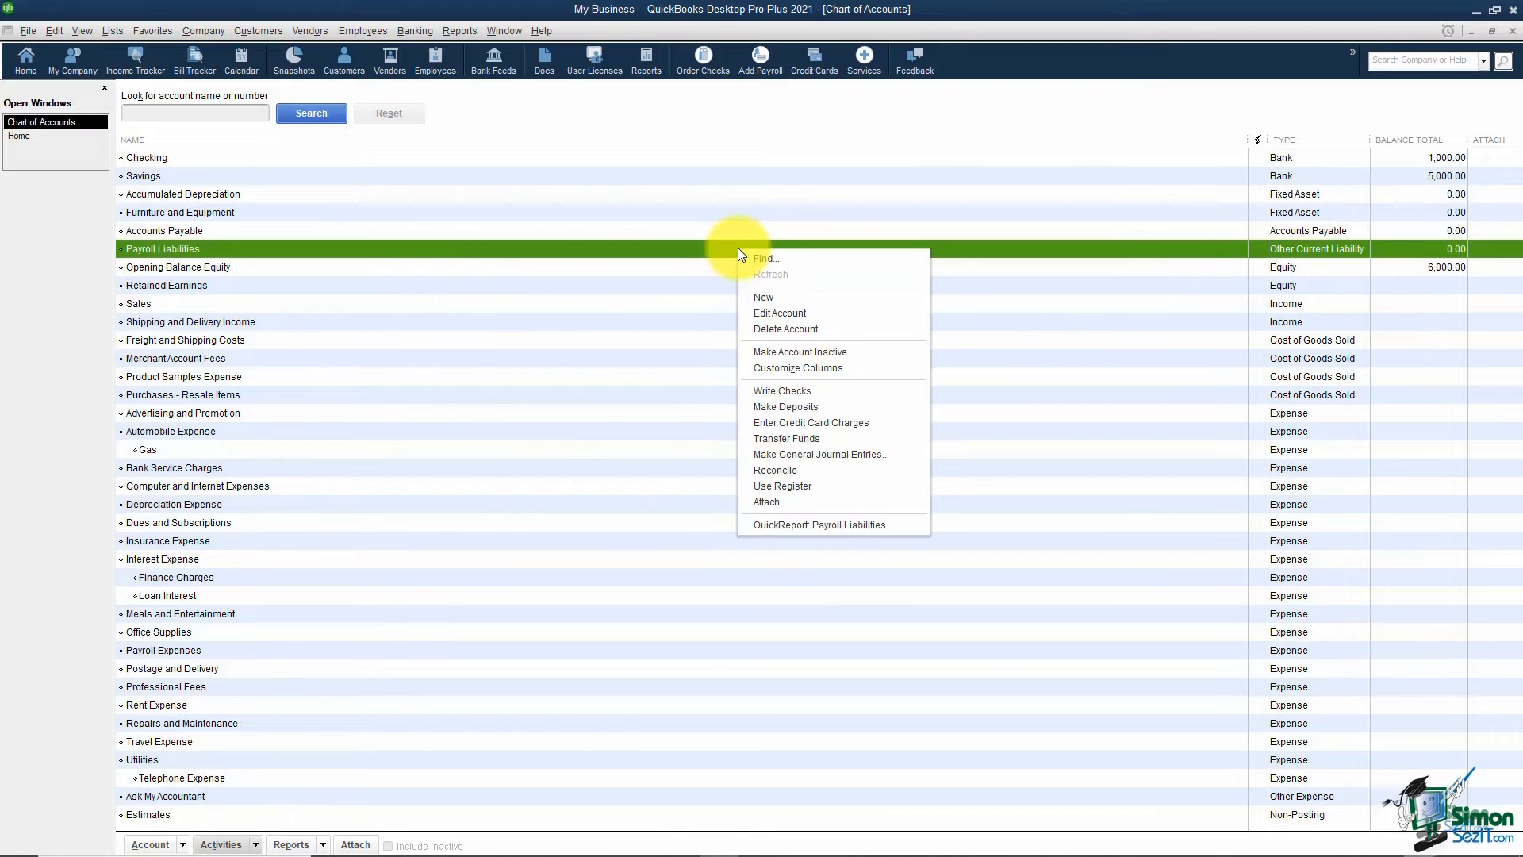
left_click(772, 298)
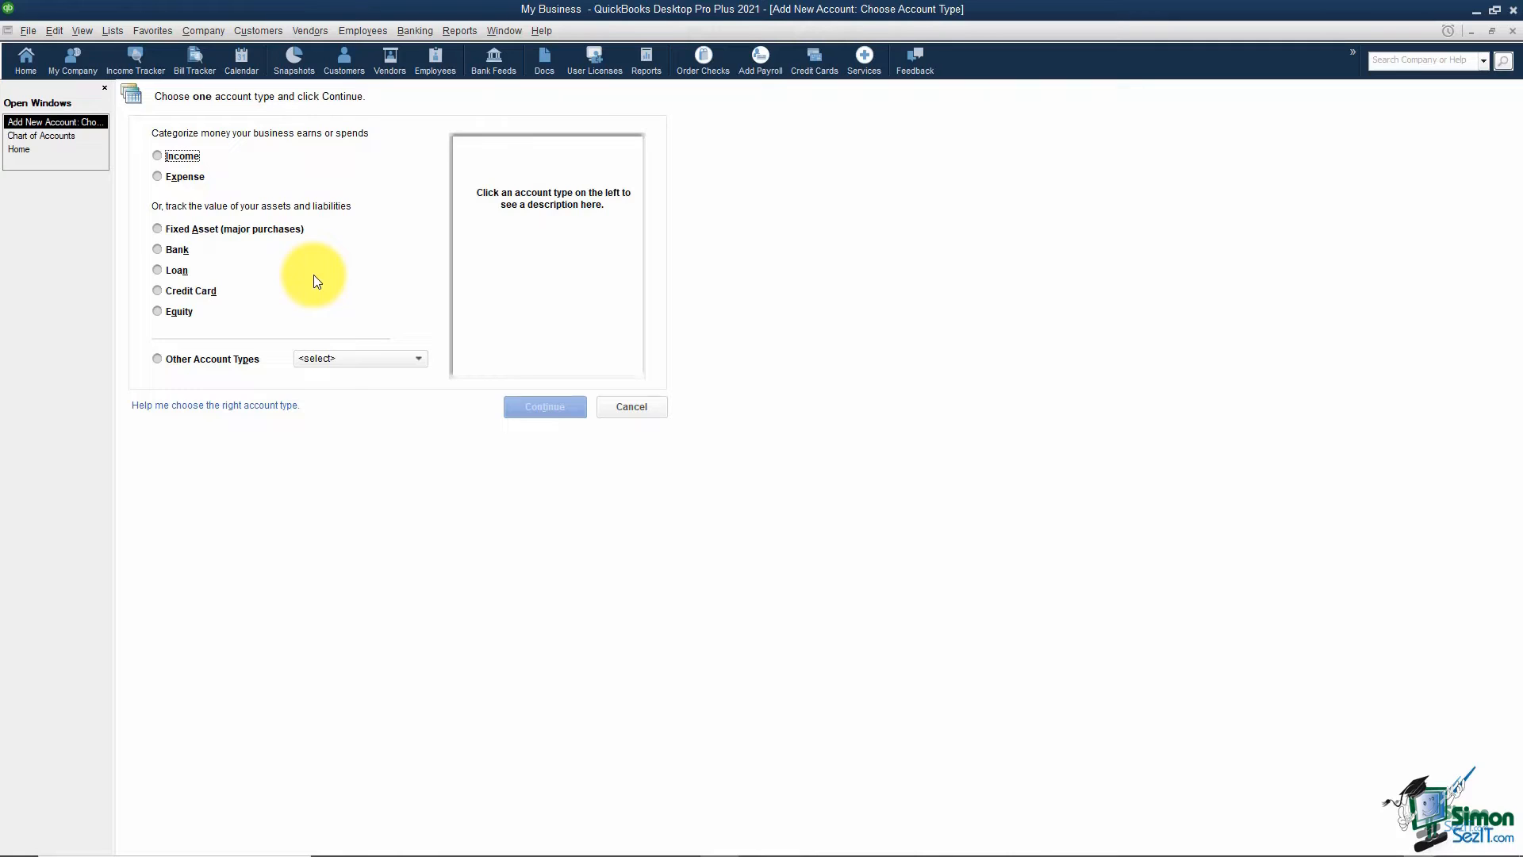
left_click(422, 362)
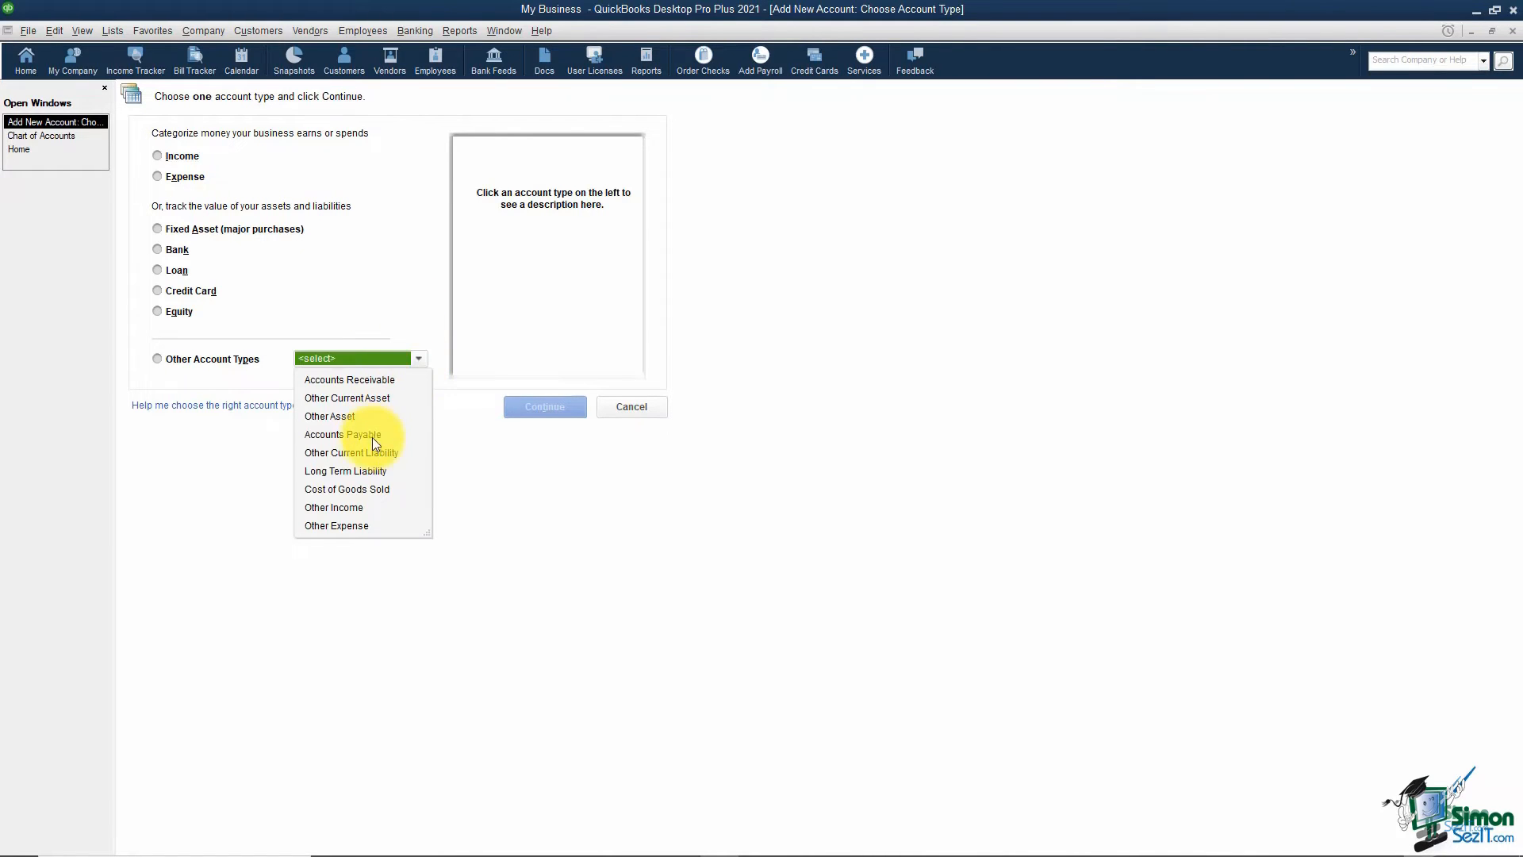
left_click(368, 473)
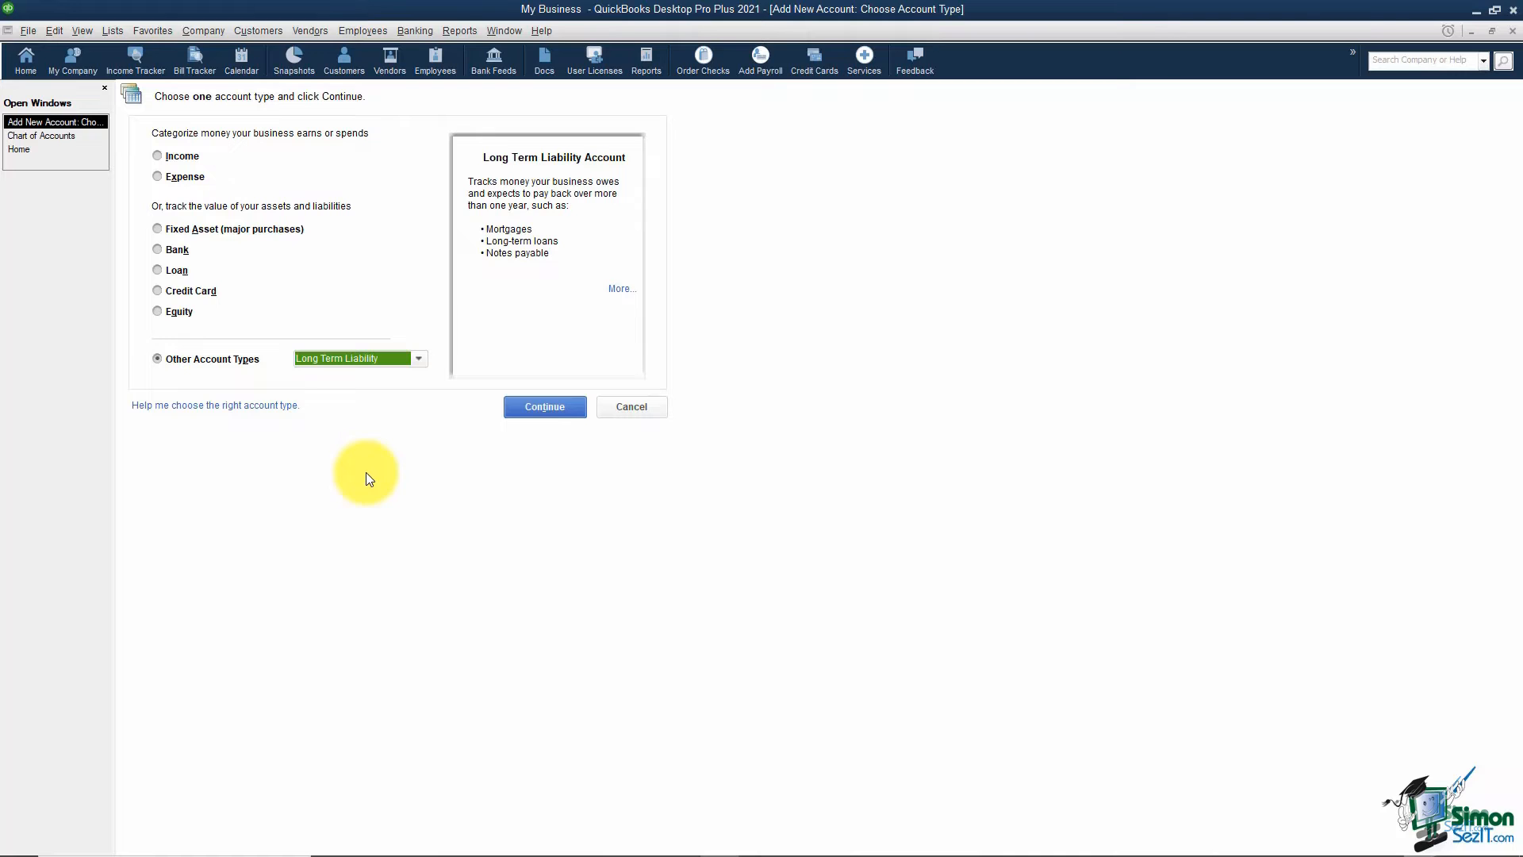
left_click(532, 407)
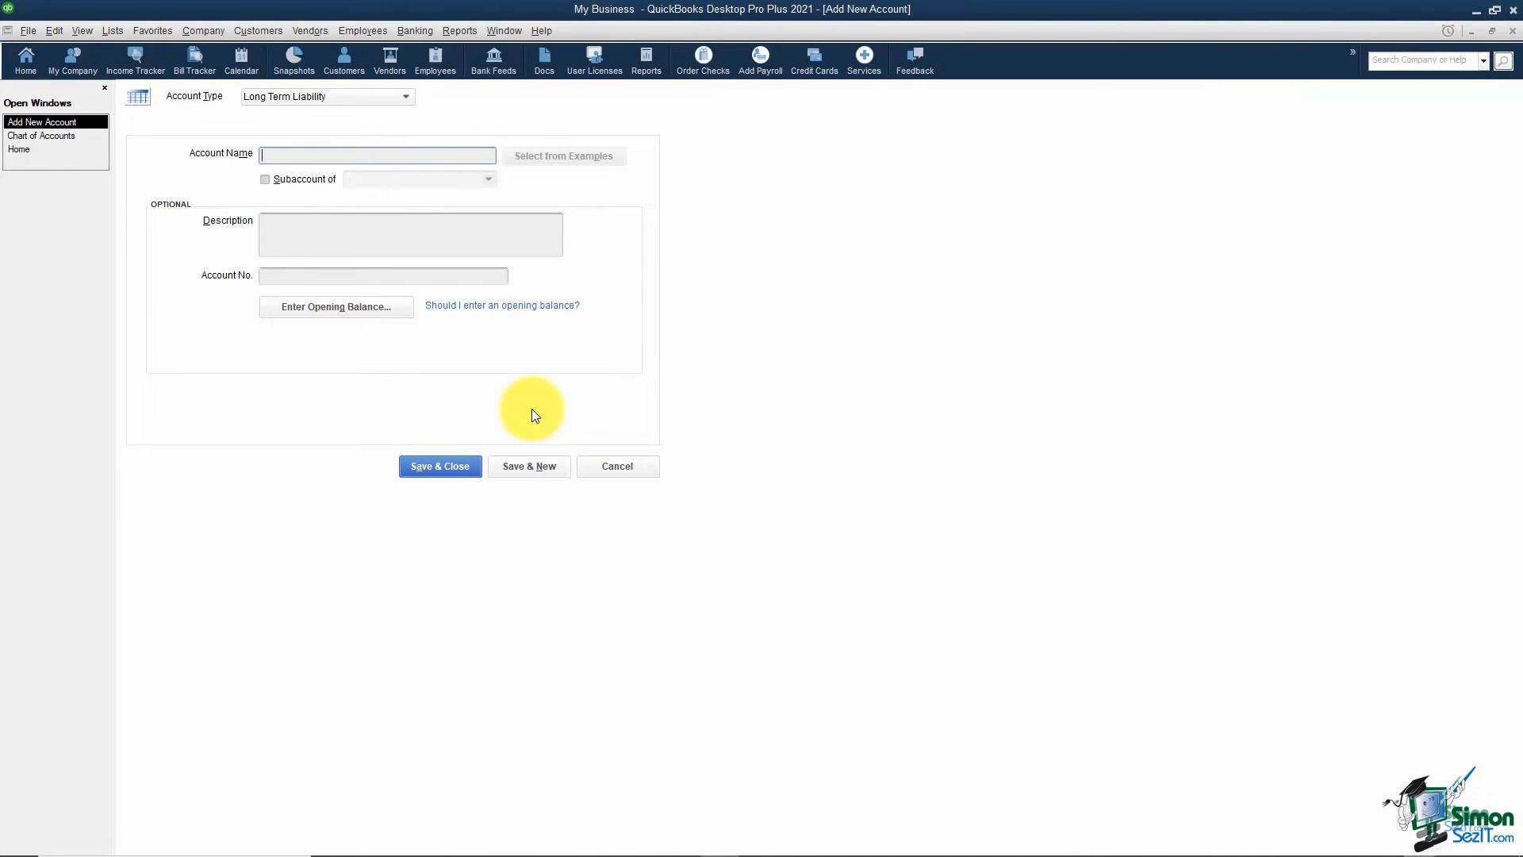
type("Auto Payment")
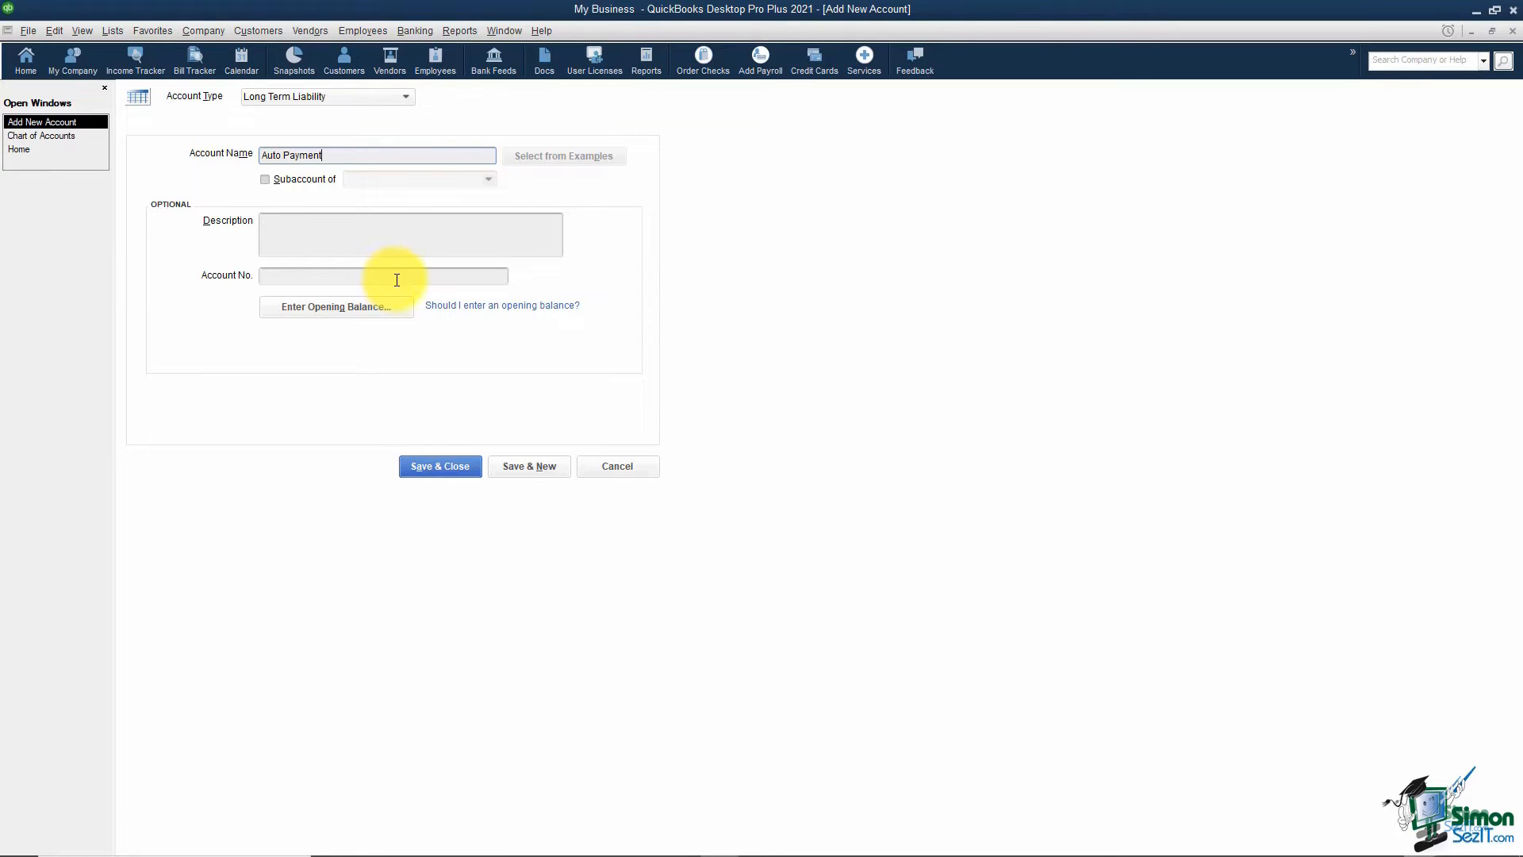
Give the Auto Payment account an opening balance of 20,000.00 as of 01/01/2020 and save it, accepting the past-dated transaction.
left_click(381, 314)
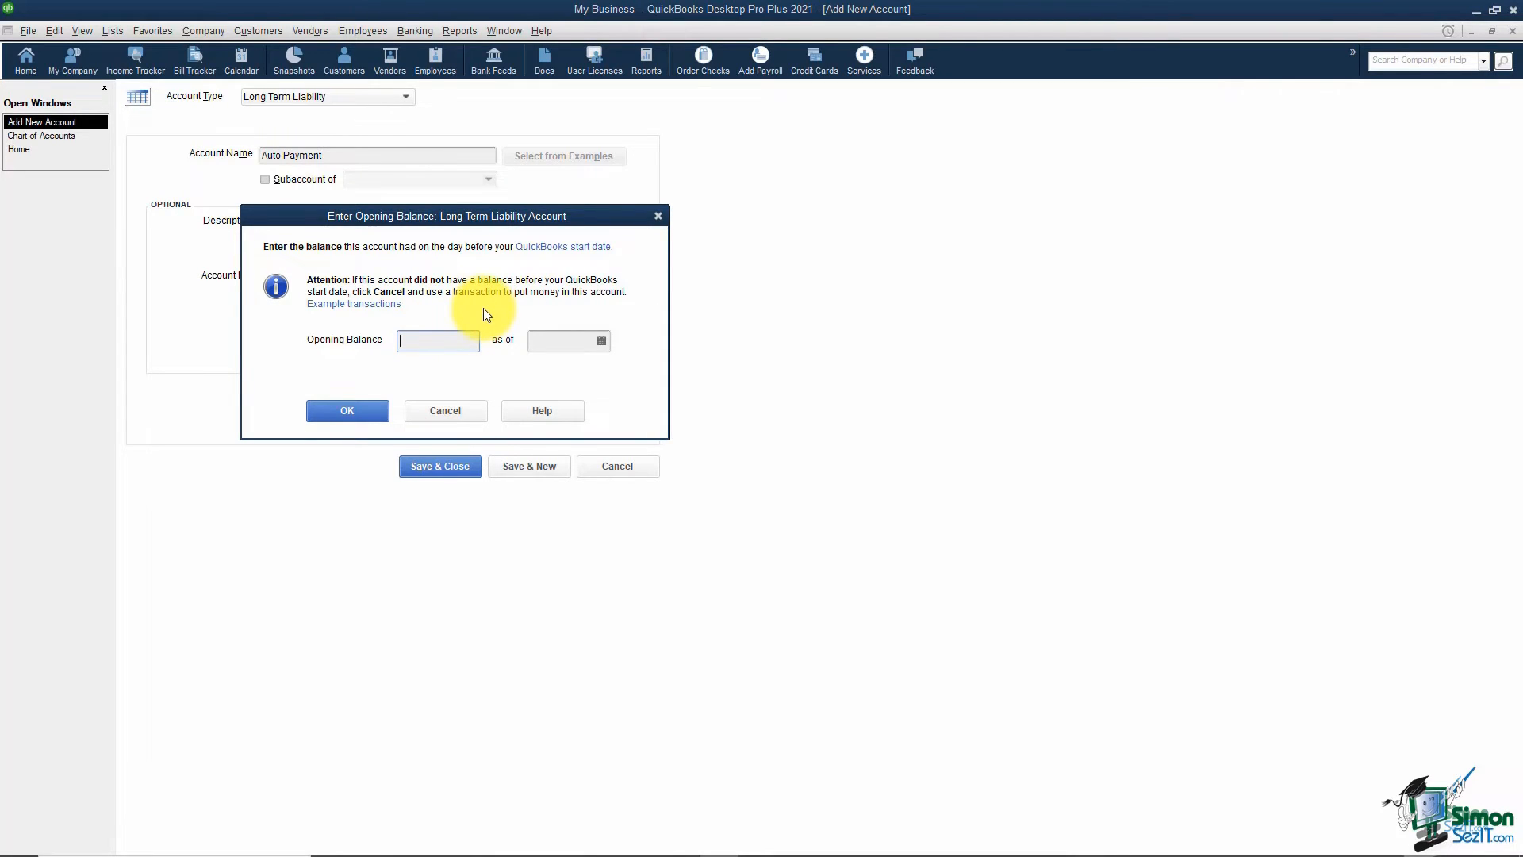
type("20000.0")
key("Tab")
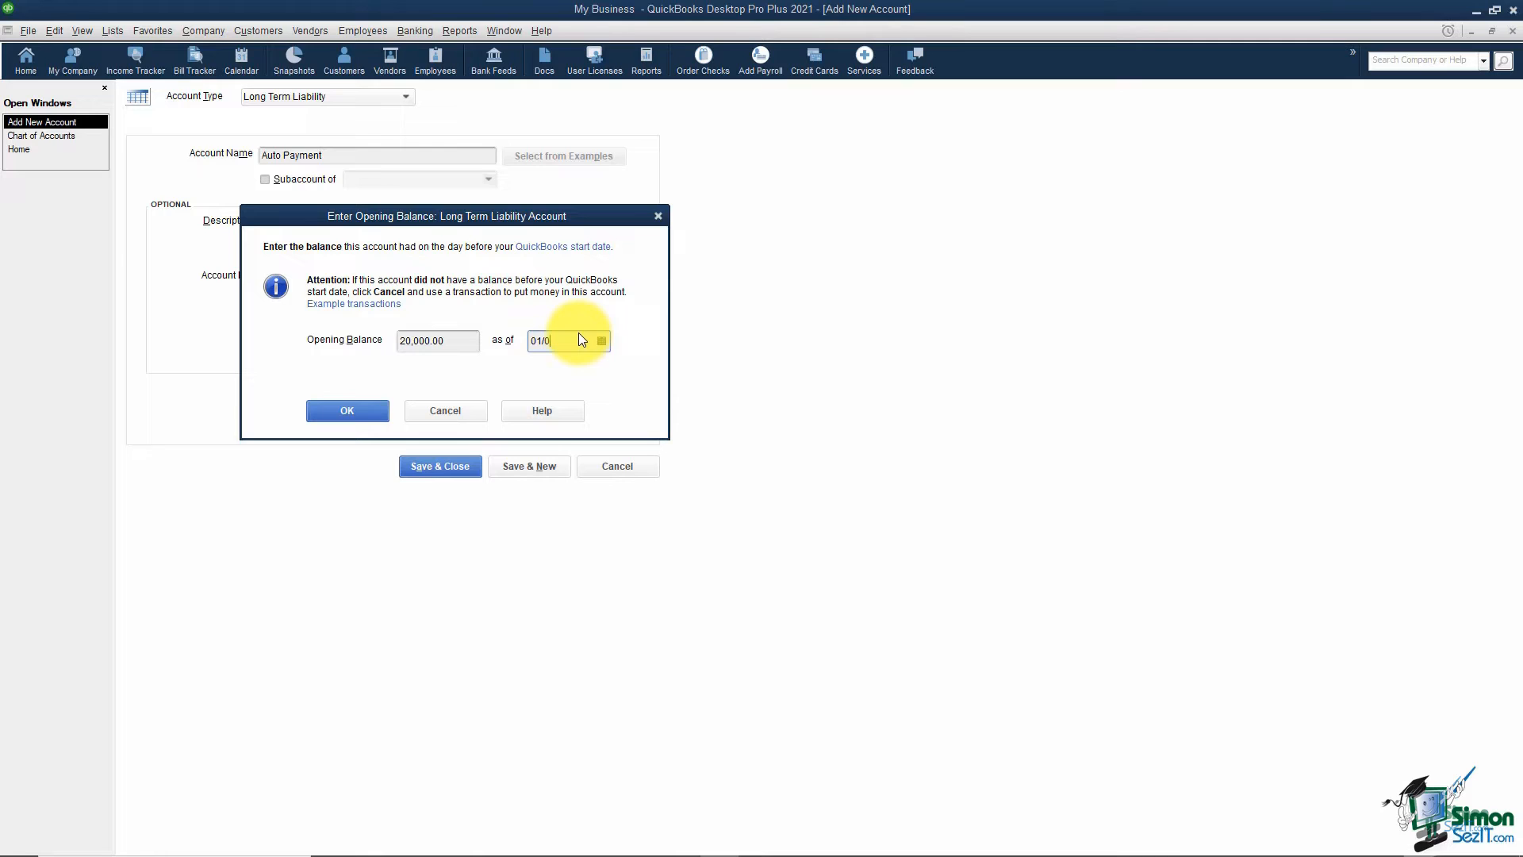
type("01/01/2020")
left_click(386, 411)
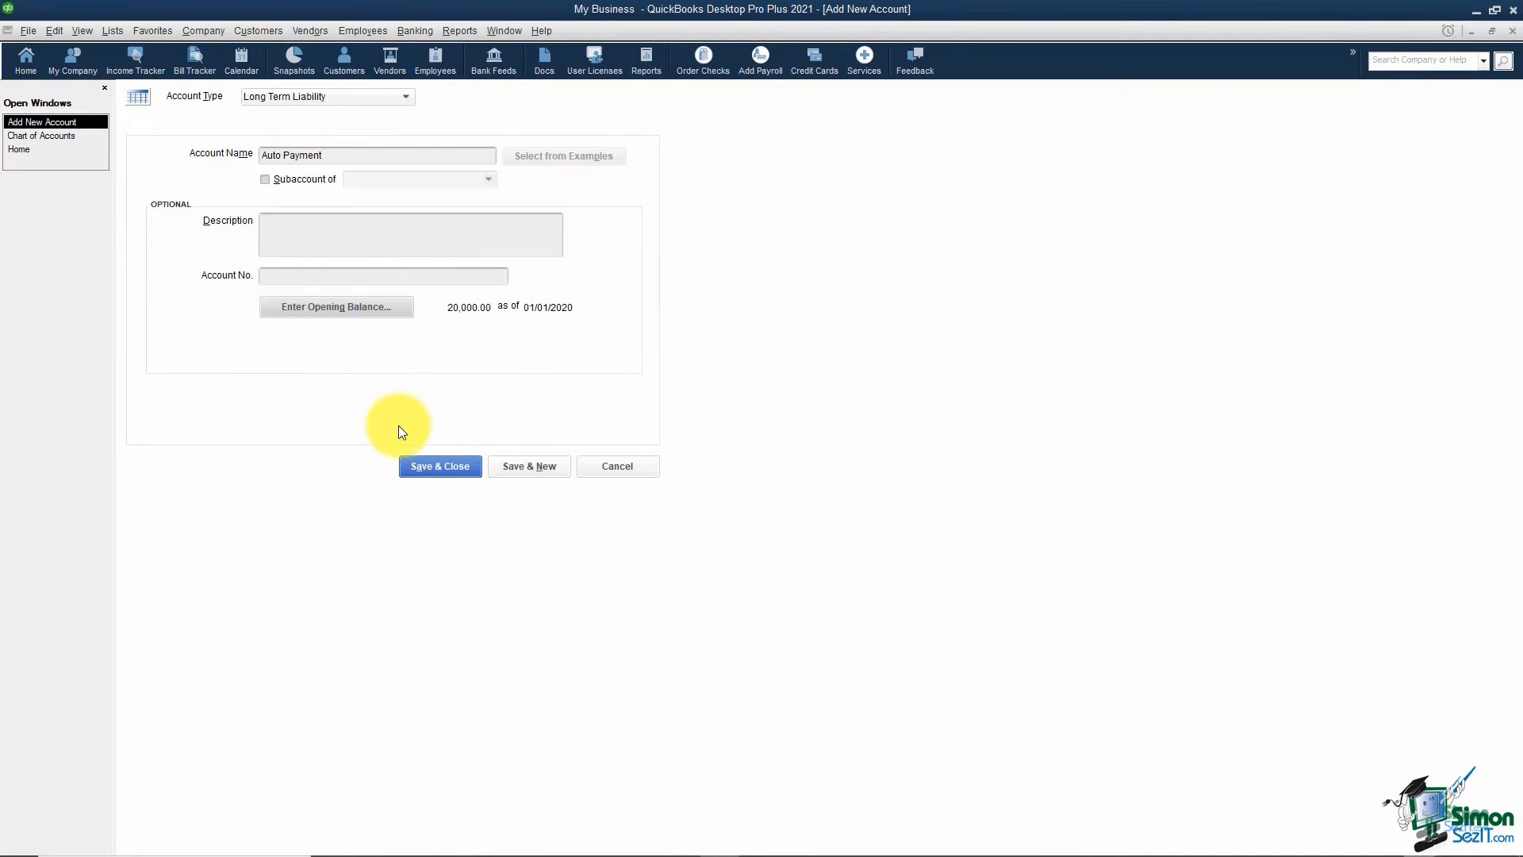
left_click(440, 468)
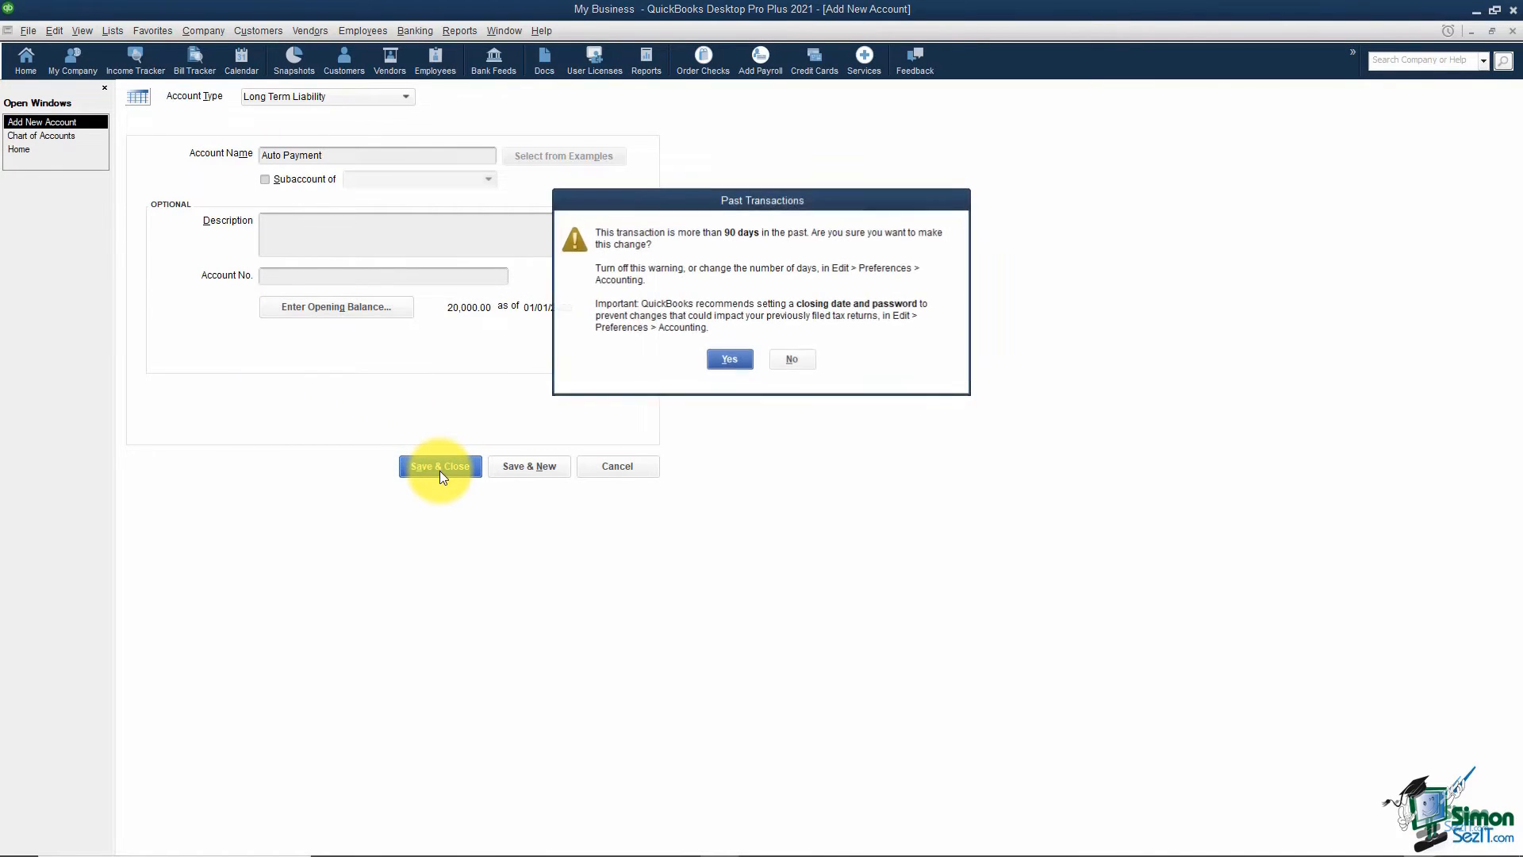
left_click(743, 361)
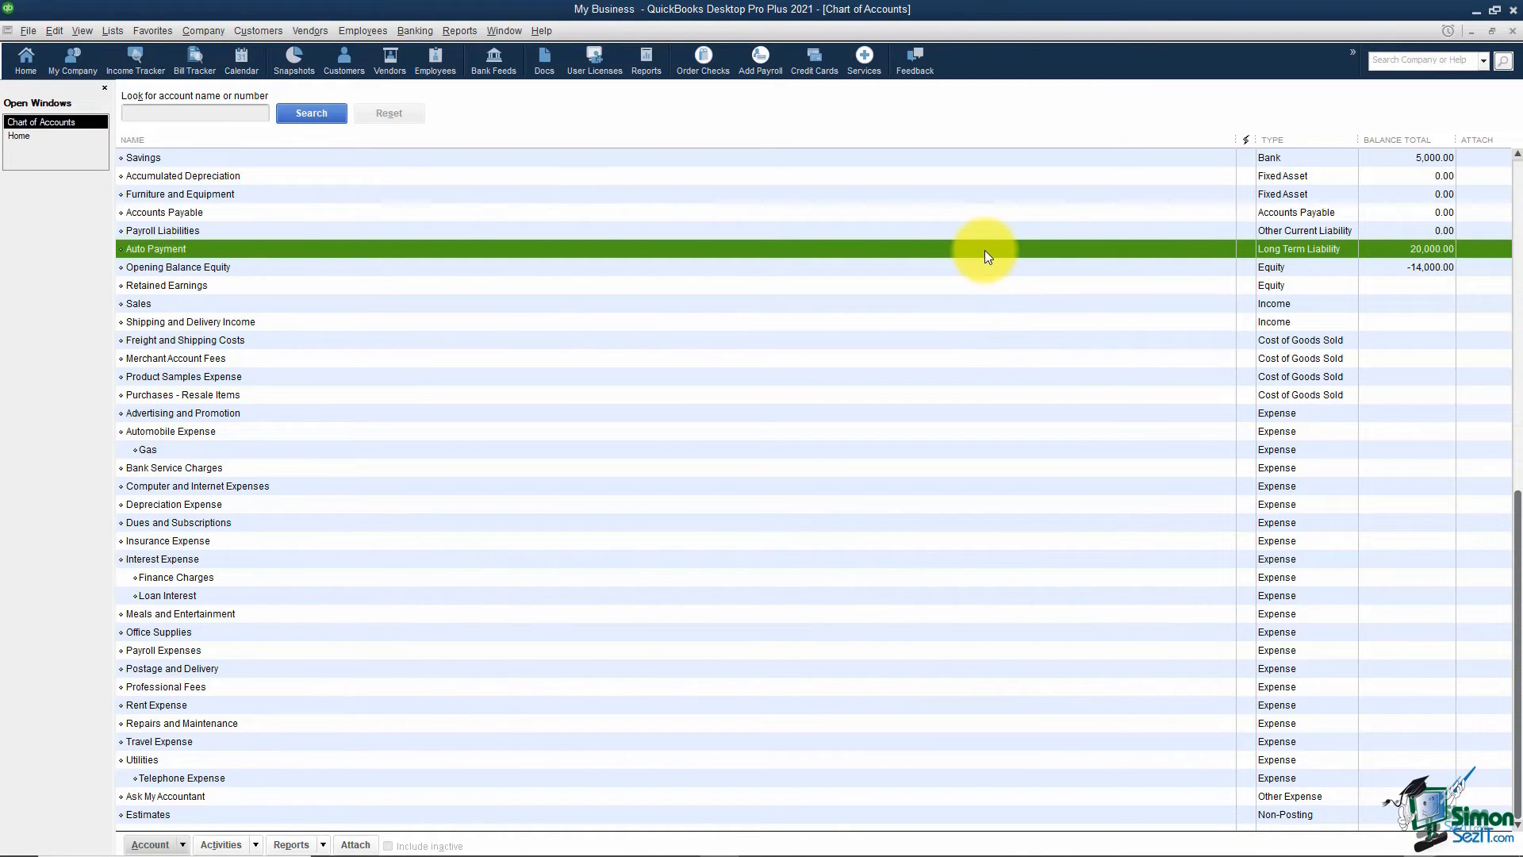
Start a new account of type Credit Card from the chart of accounts and name it AMEX.
right_click(979, 278)
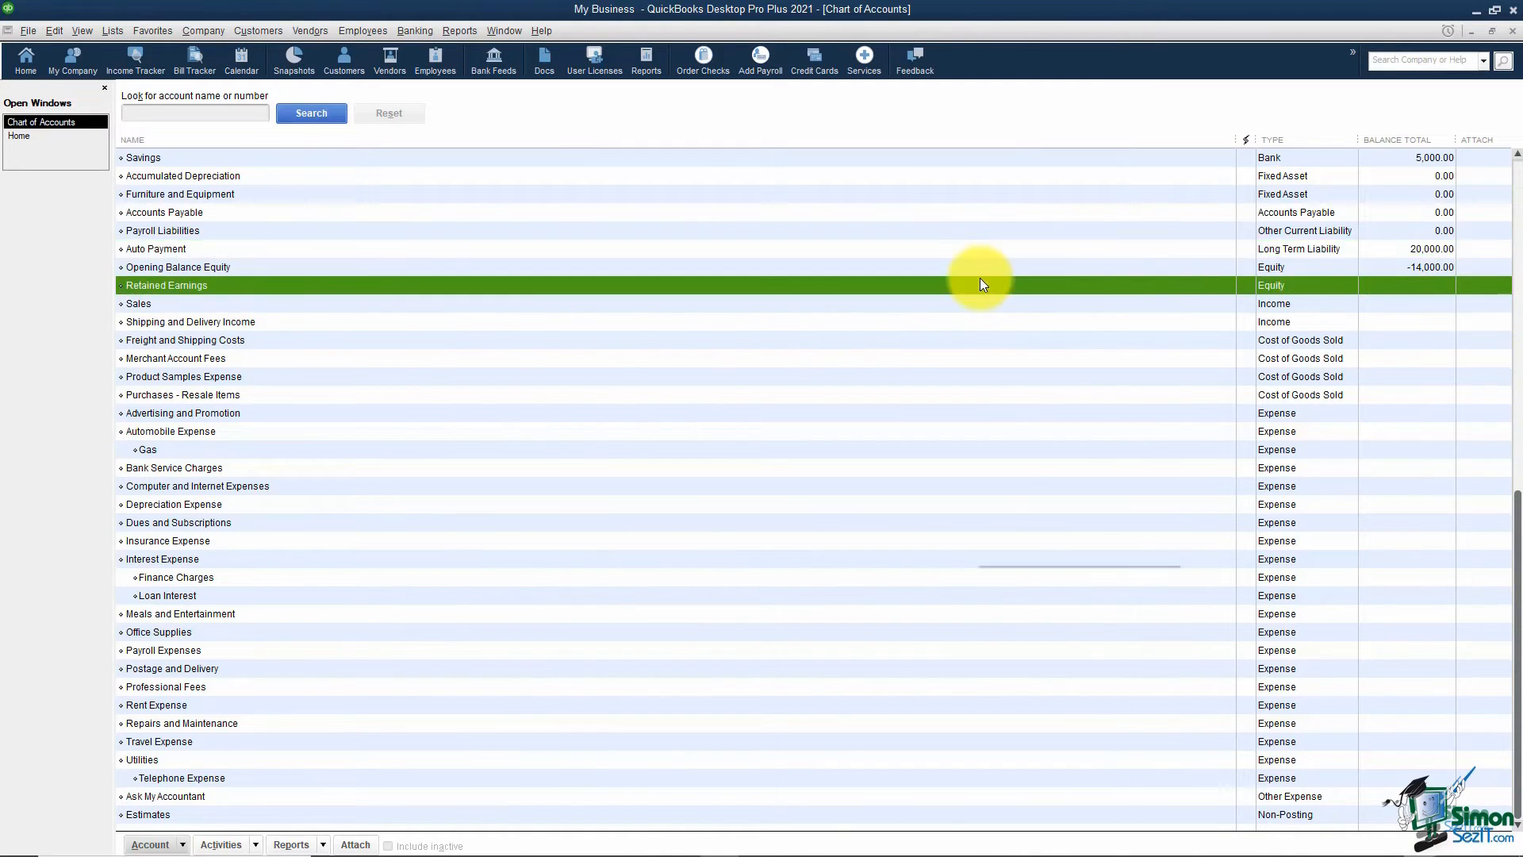
left_click(1023, 326)
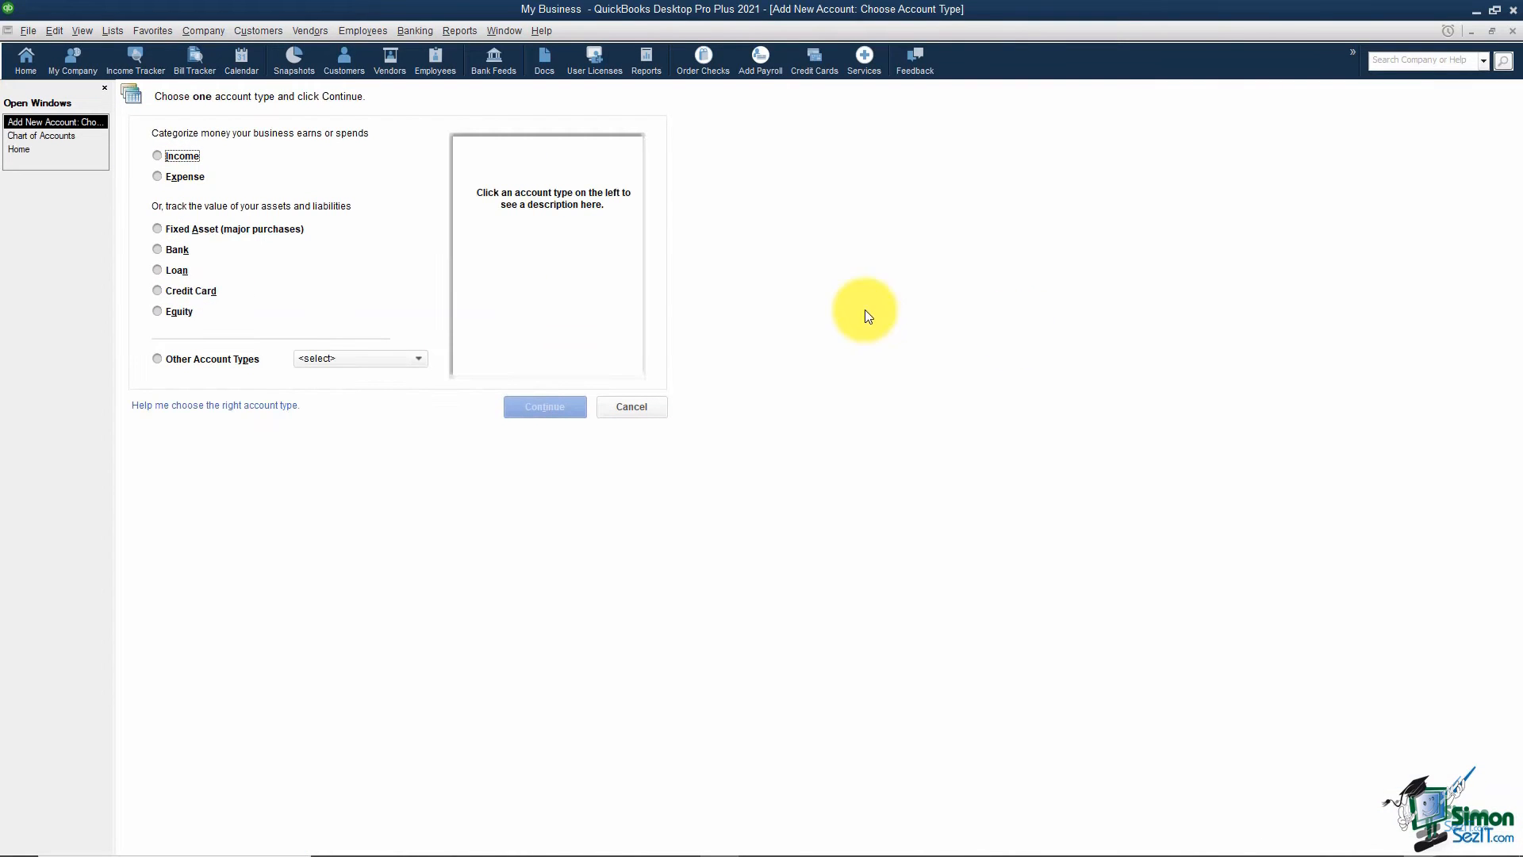
left_click(192, 290)
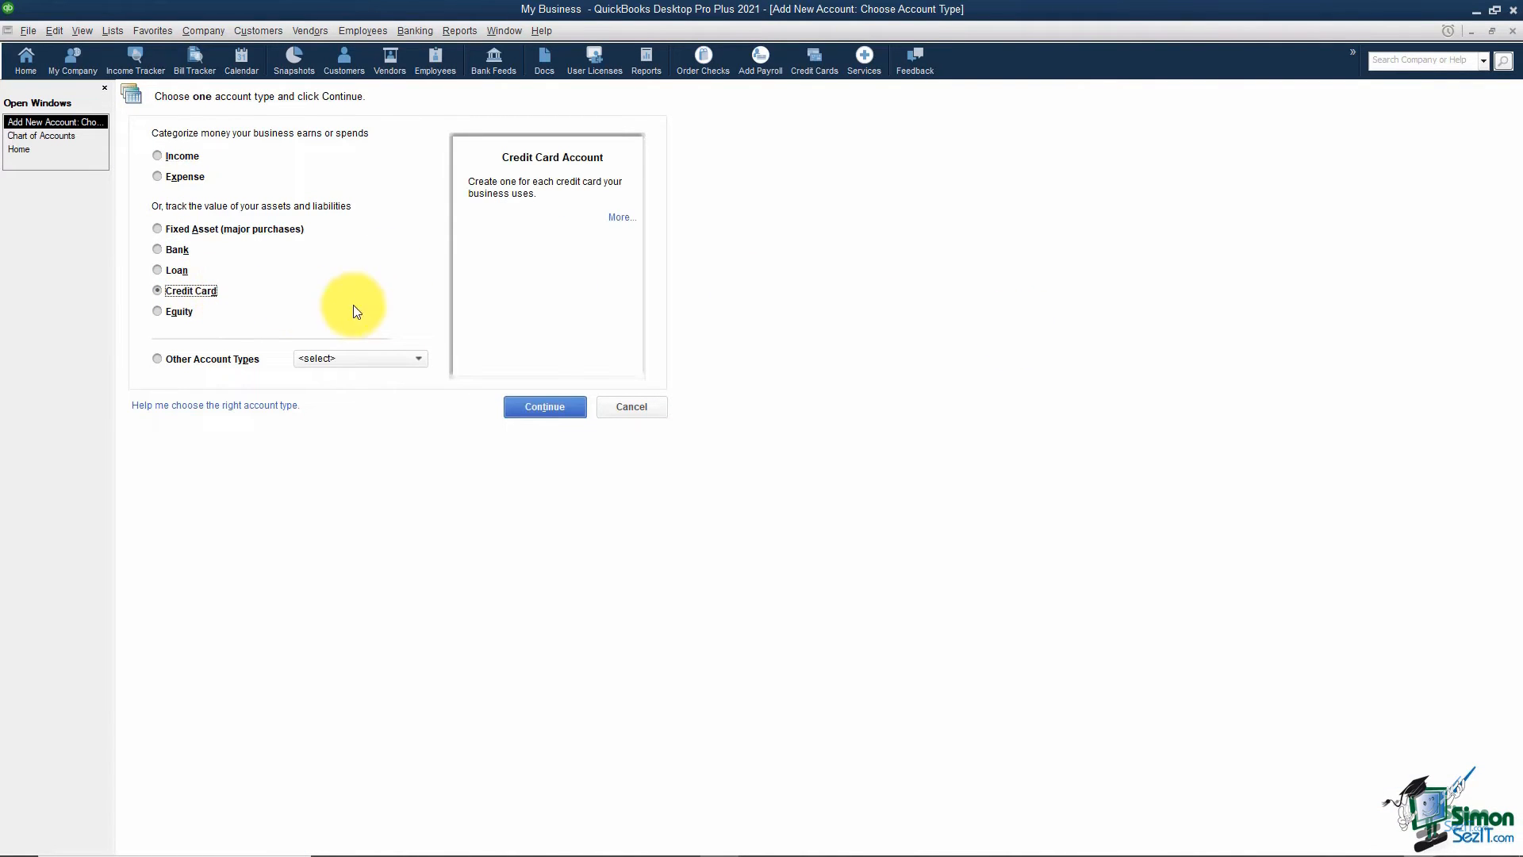
left_click(554, 407)
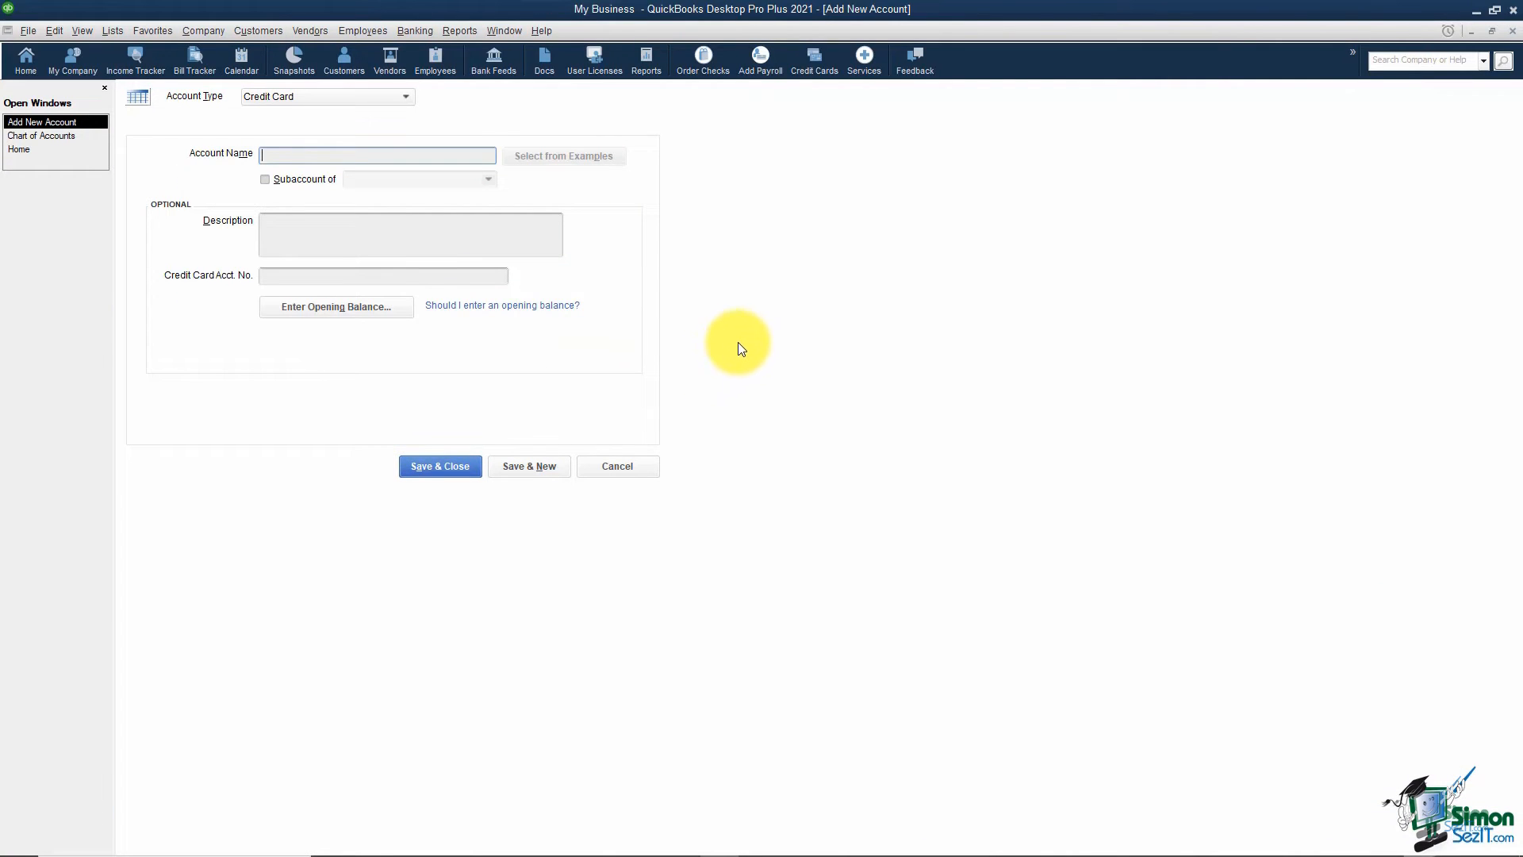
type("AMEX")
key("Tab")
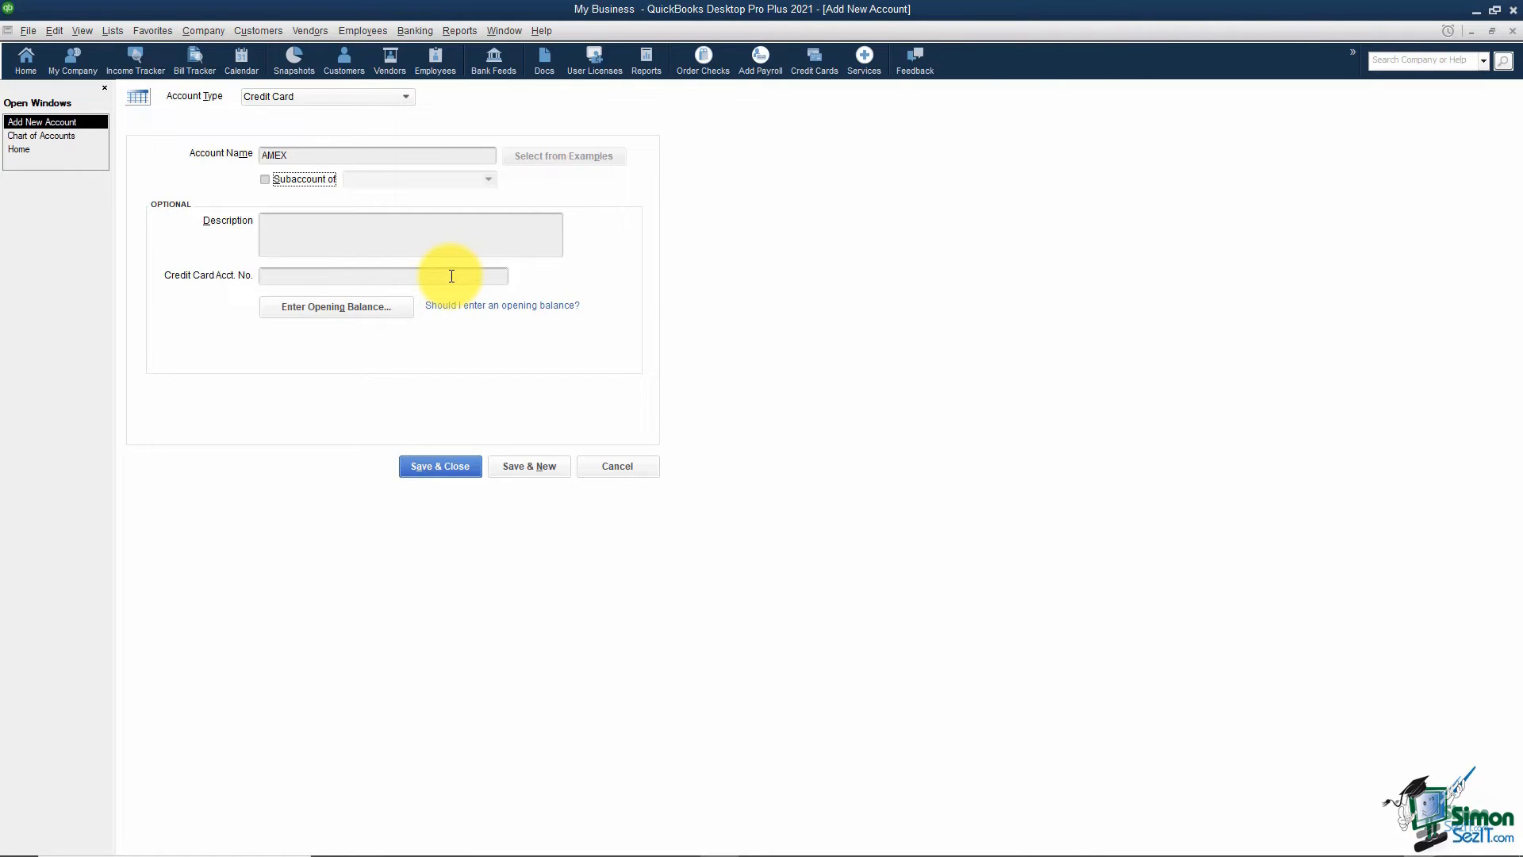
Enter a statement ending balance of 5,429.36 for the AMEX account with a statement ending date of 01/01/2020.
left_click(392, 305)
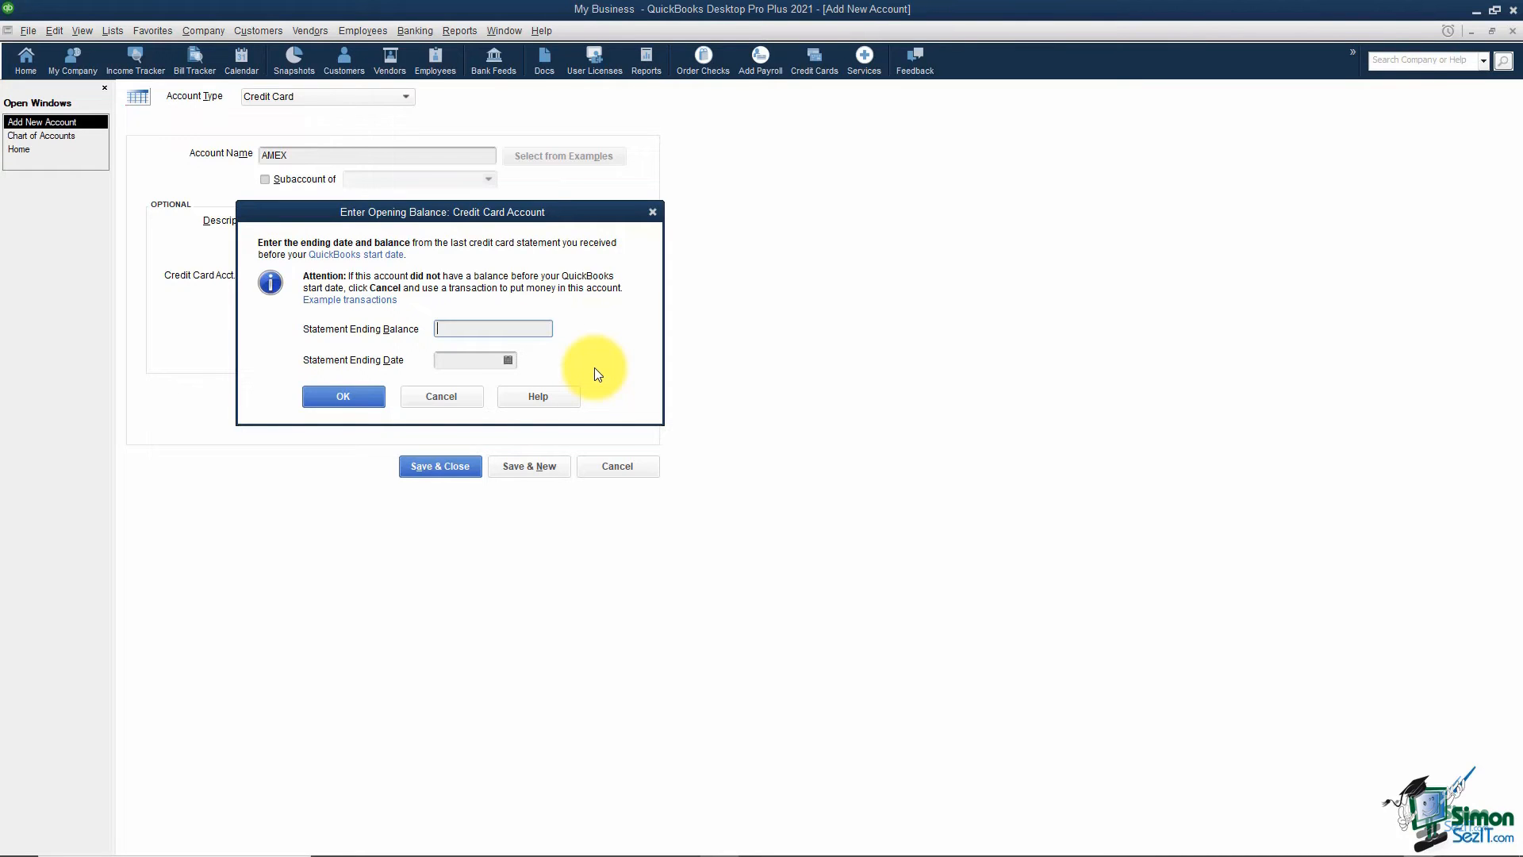
type("5429.36")
key("Tab")
type("01012020")
key("Tab")
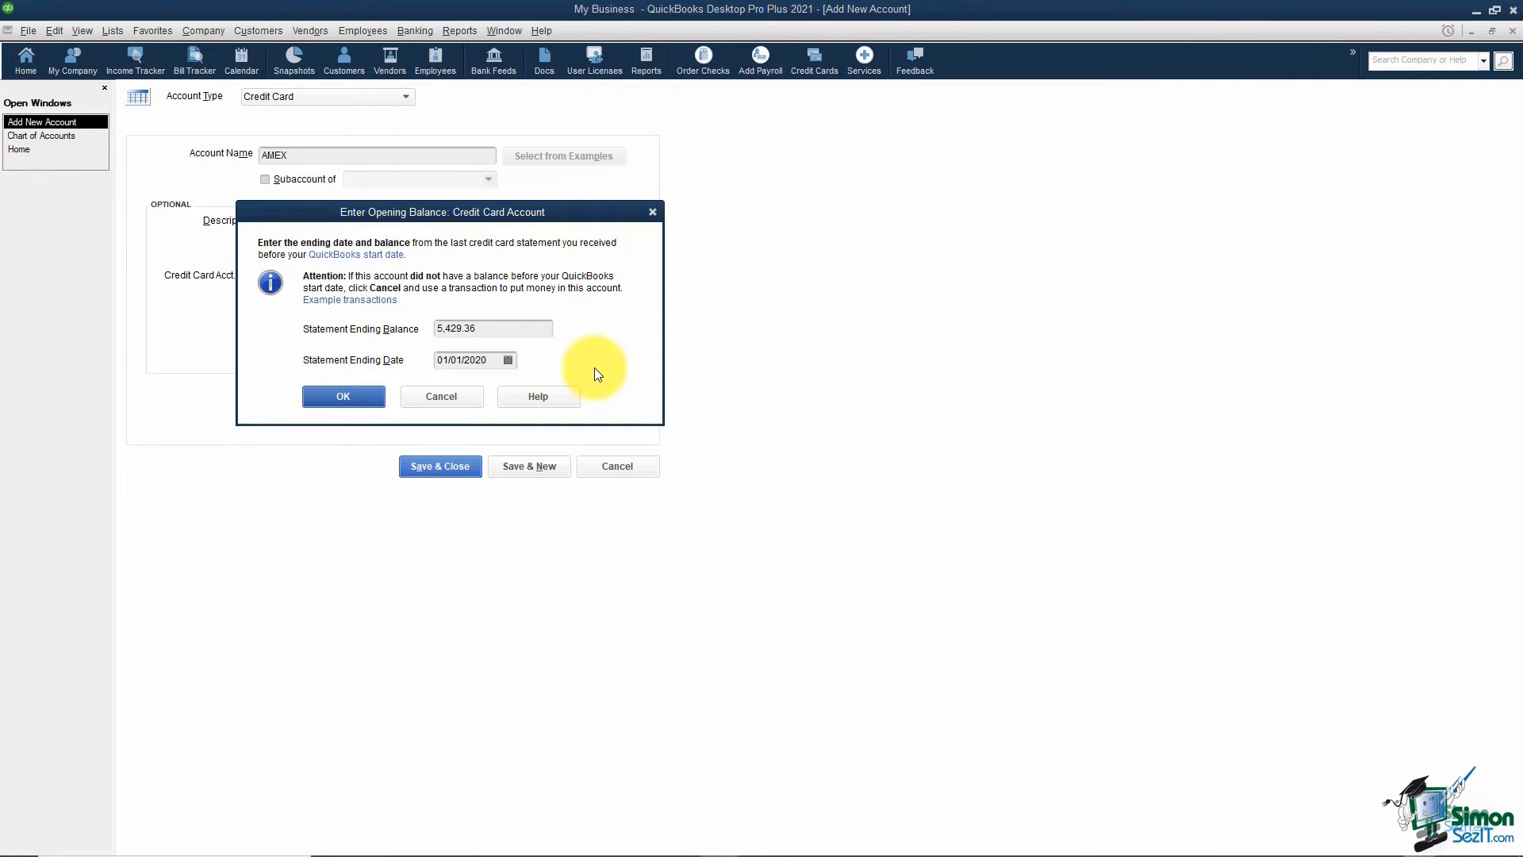
left_click(371, 396)
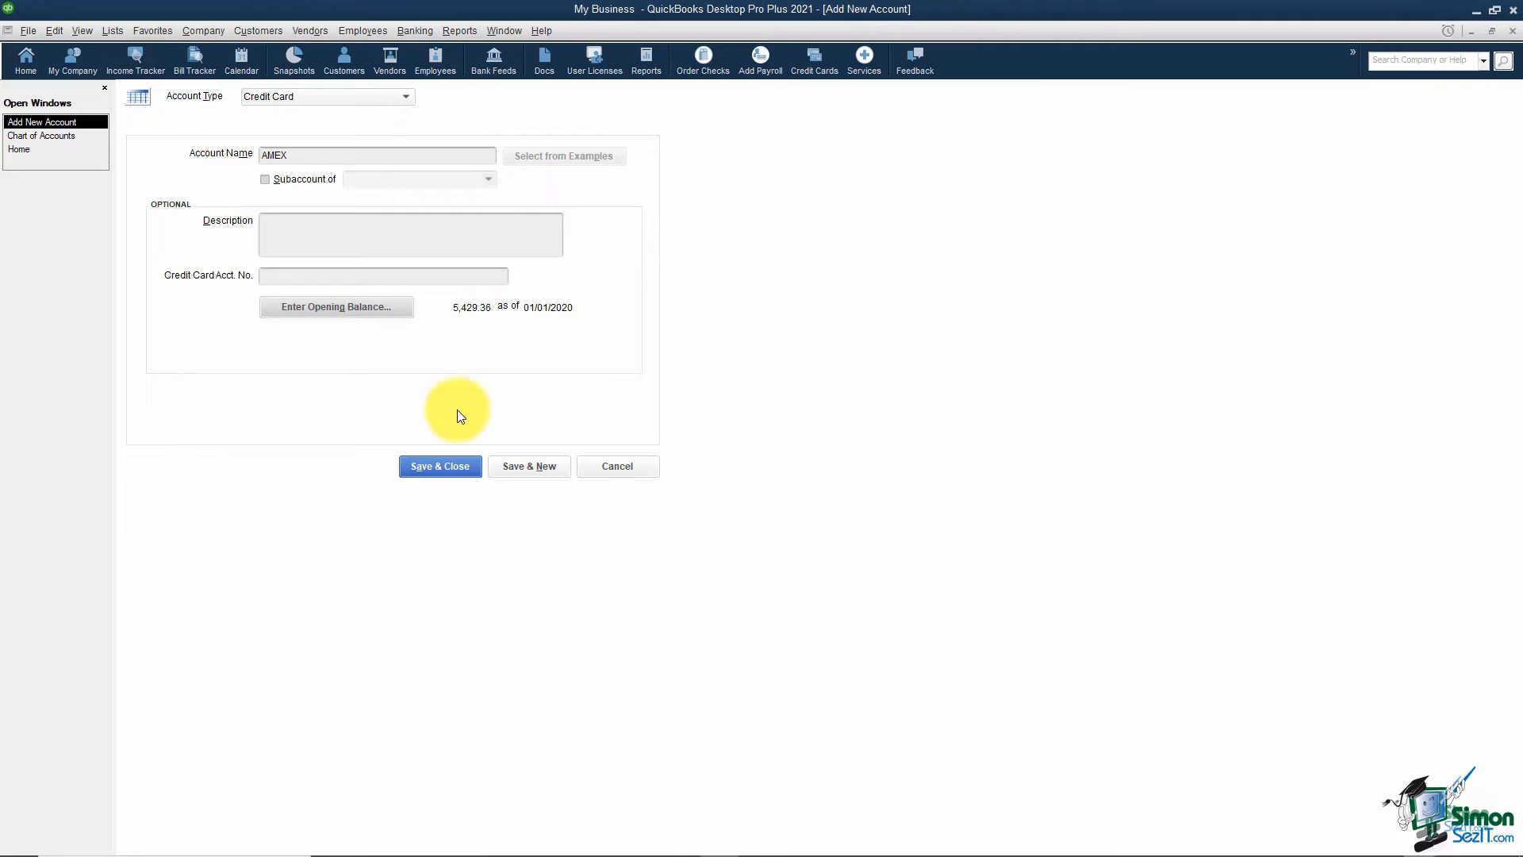
Save and close the AMEX account, accepting the past-dated transaction and declining the bank feed setup.
left_click(474, 468)
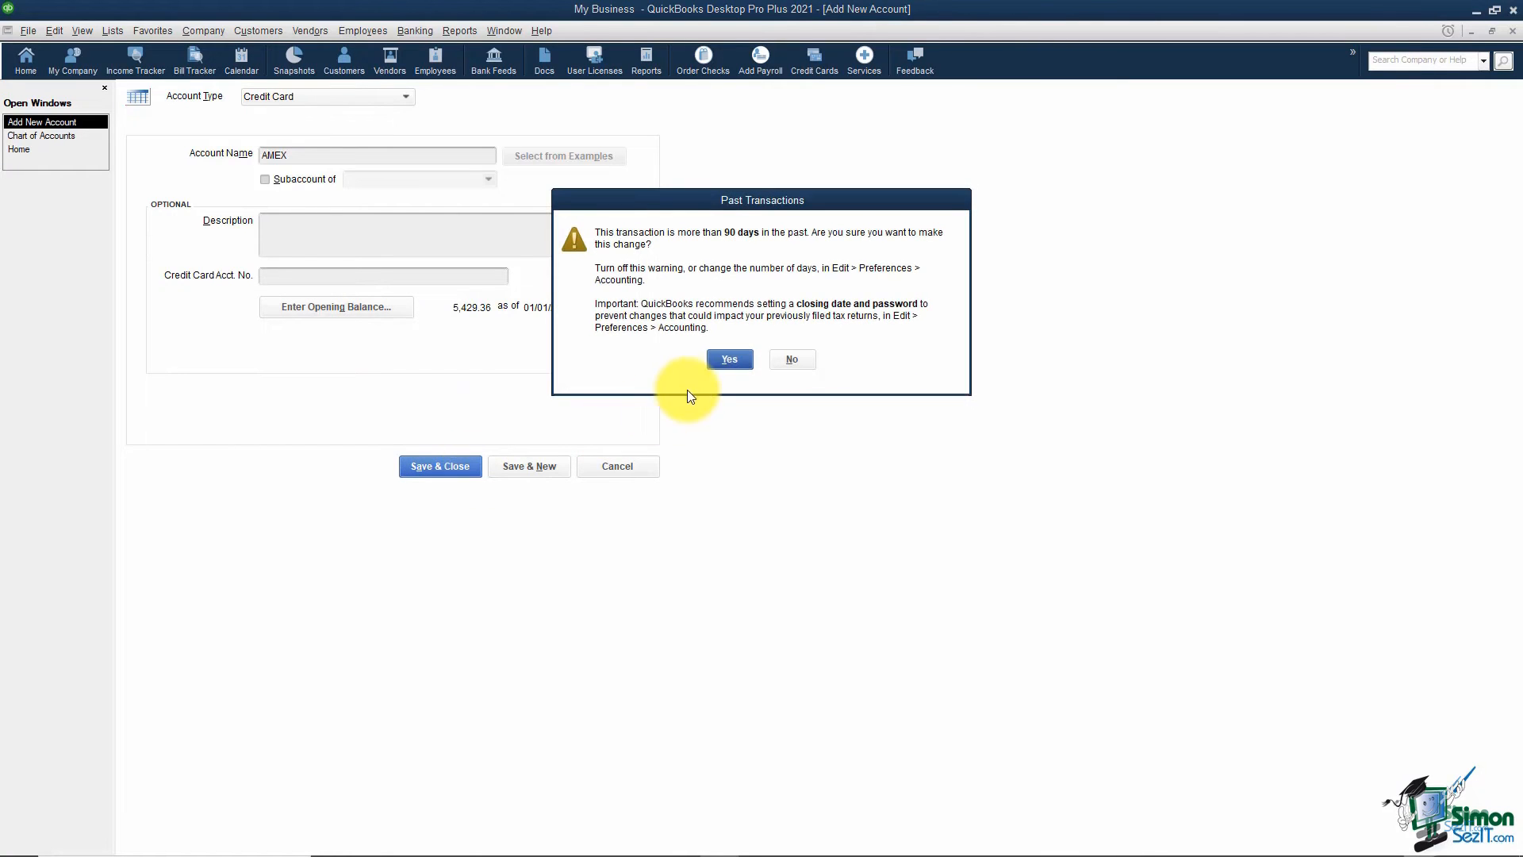
left_click(729, 360)
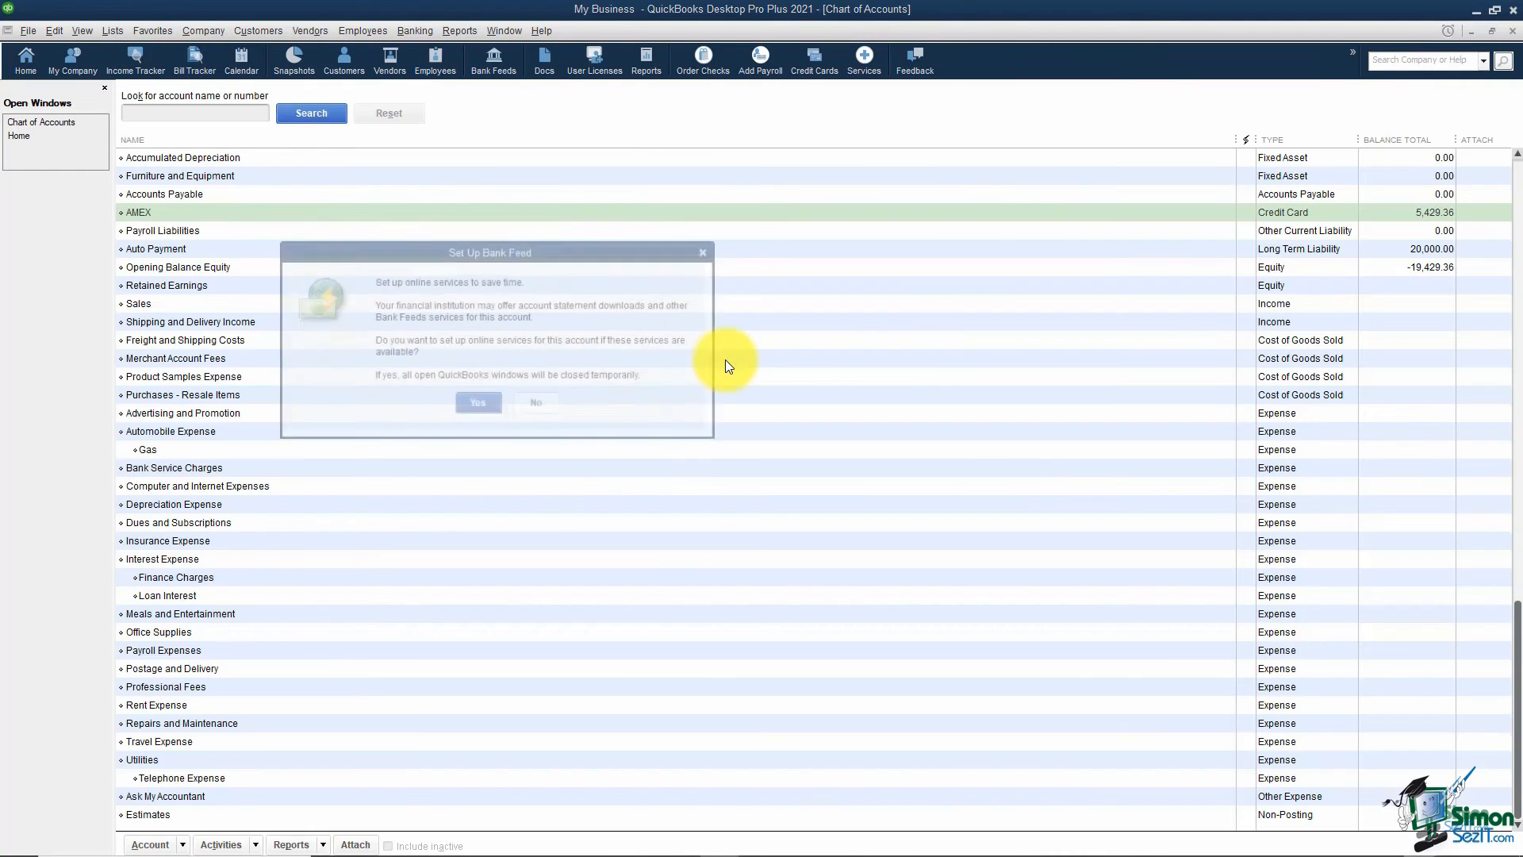
left_click(545, 405)
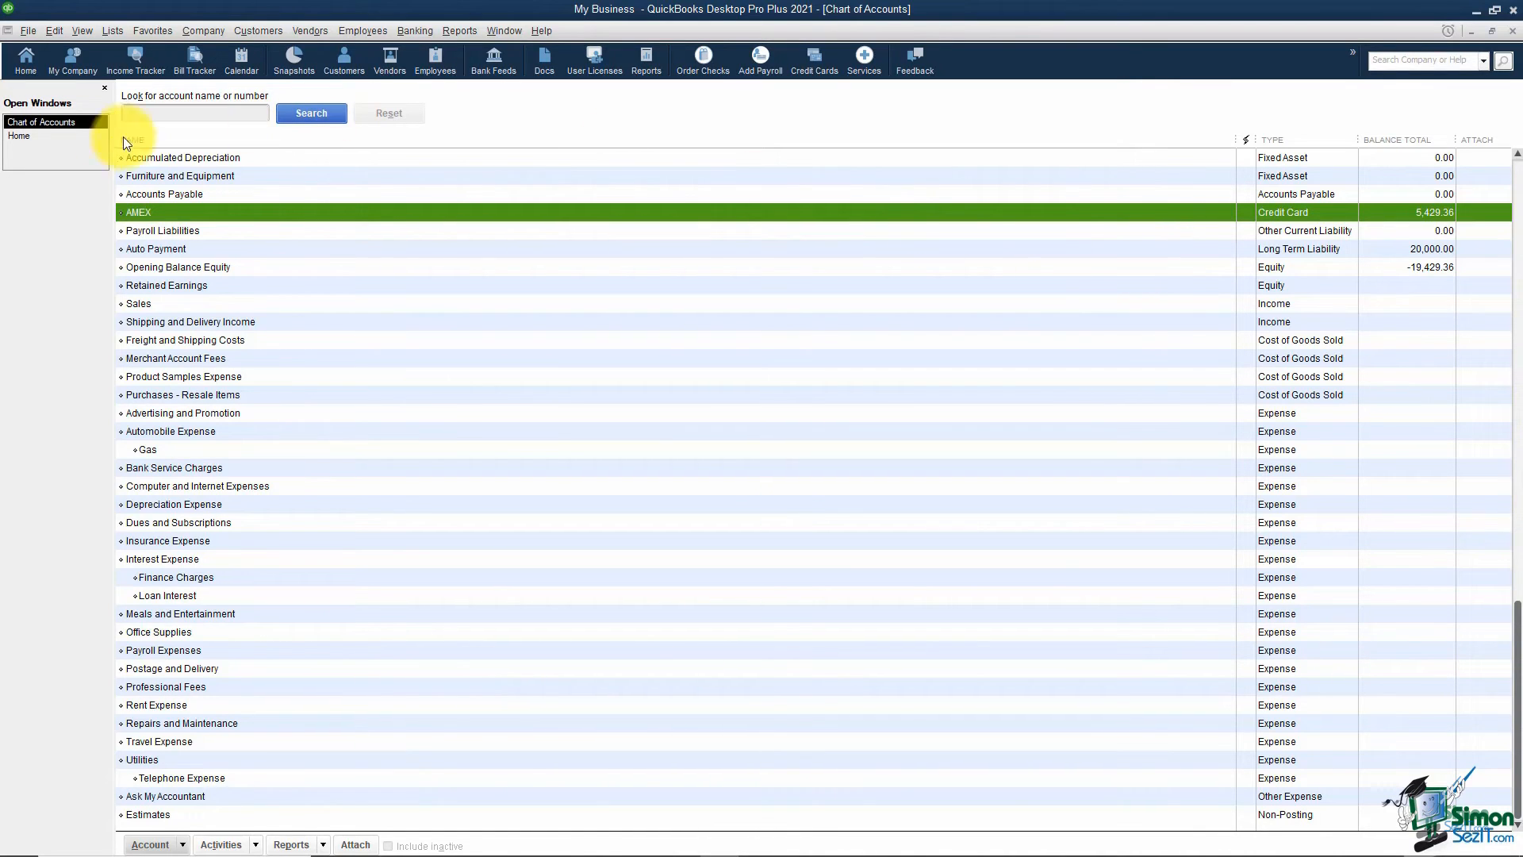
Look over the banking tasks on the home page and return to the Opening Balance Equity account in the chart of accounts.
left_click(78, 136)
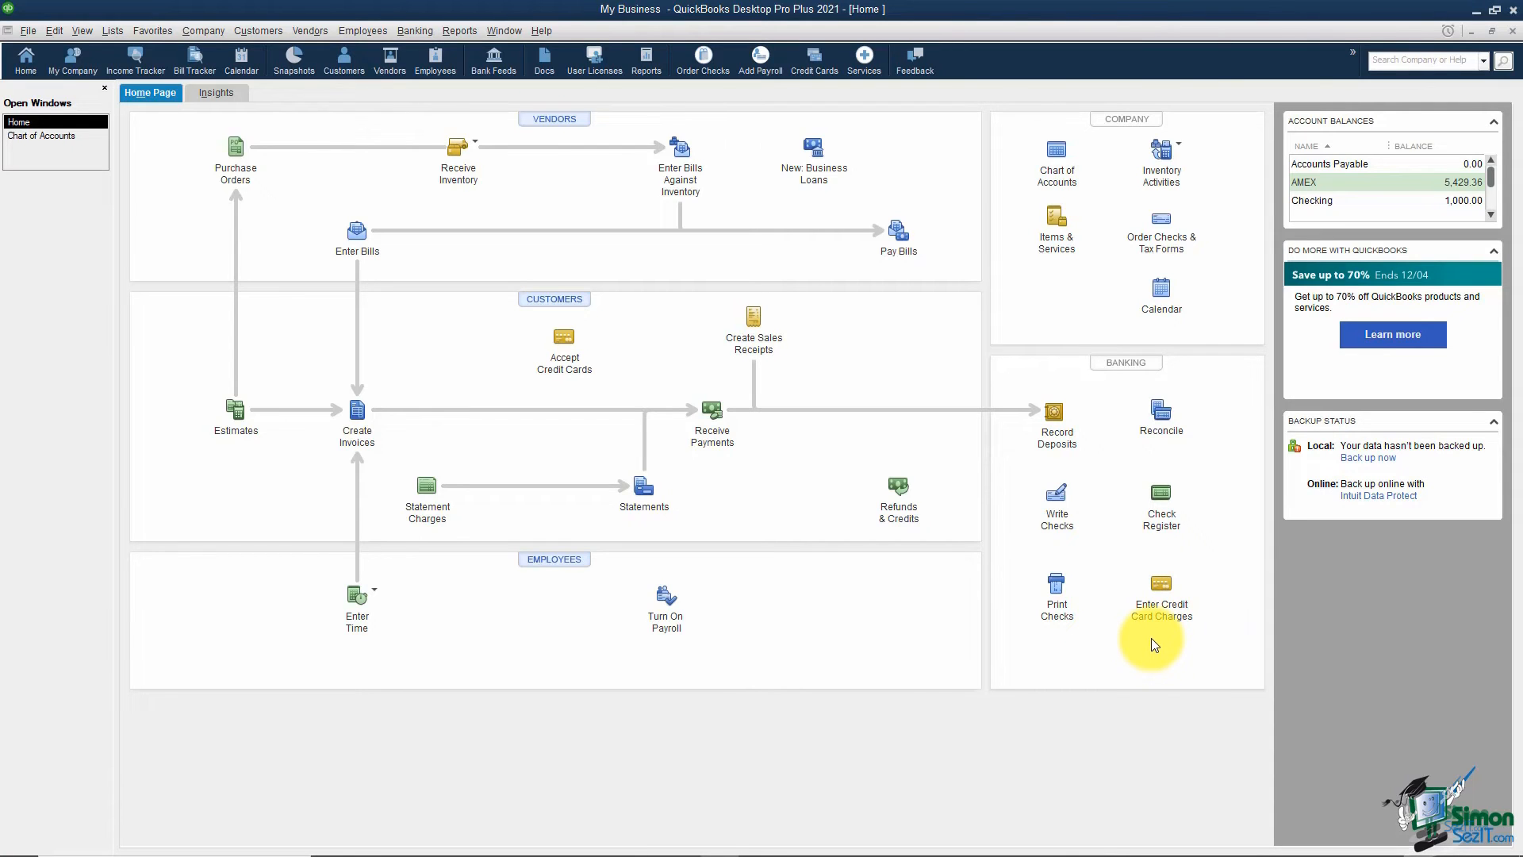
left_click(71, 135)
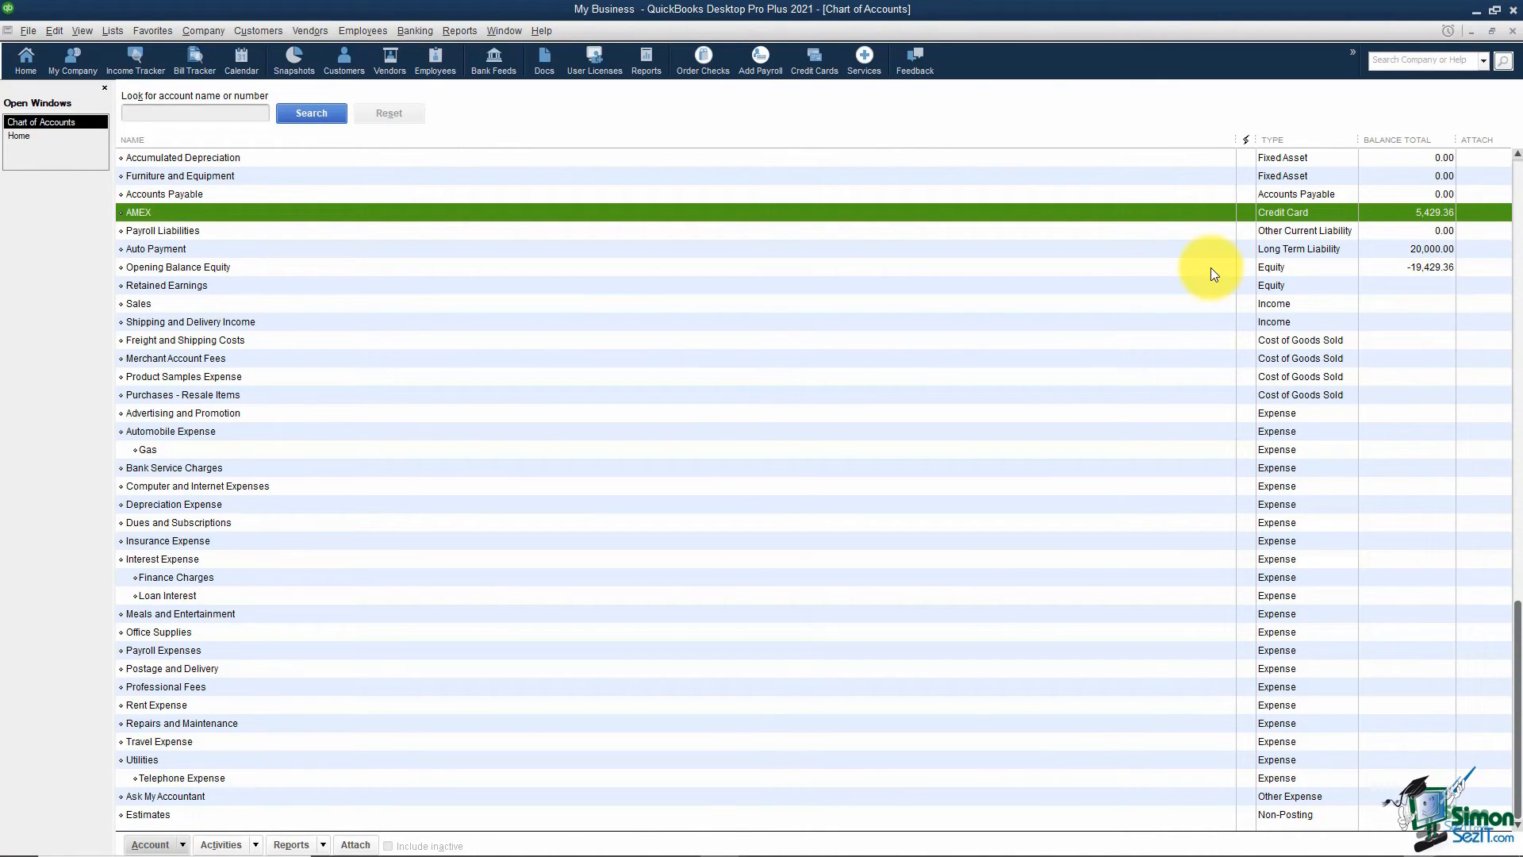
left_click(1158, 268)
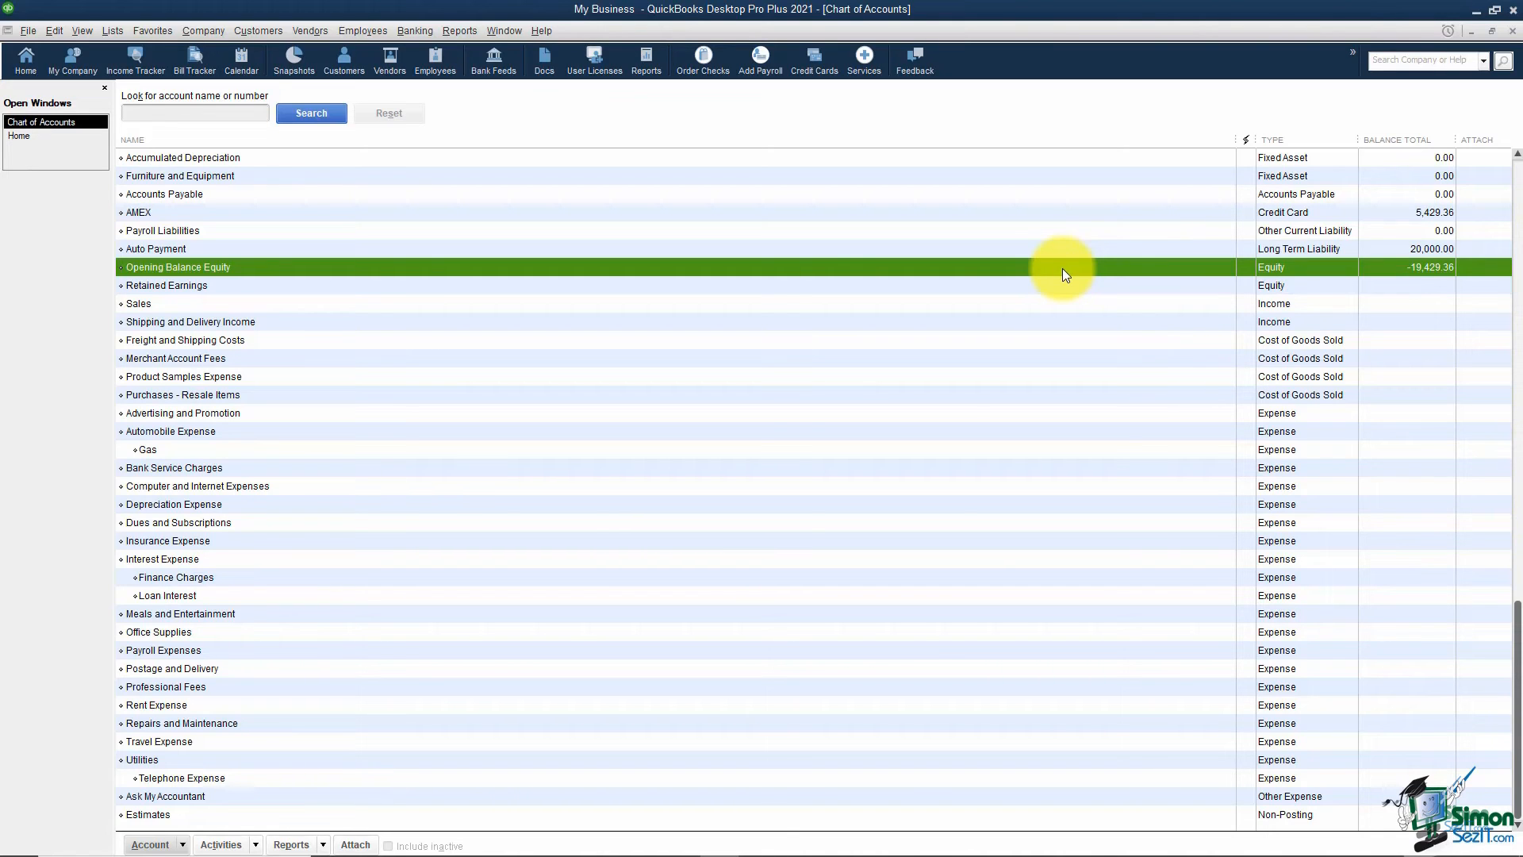
Create a new account of type Equity named Owner, saving it and continuing with another new account.
right_click(1011, 269)
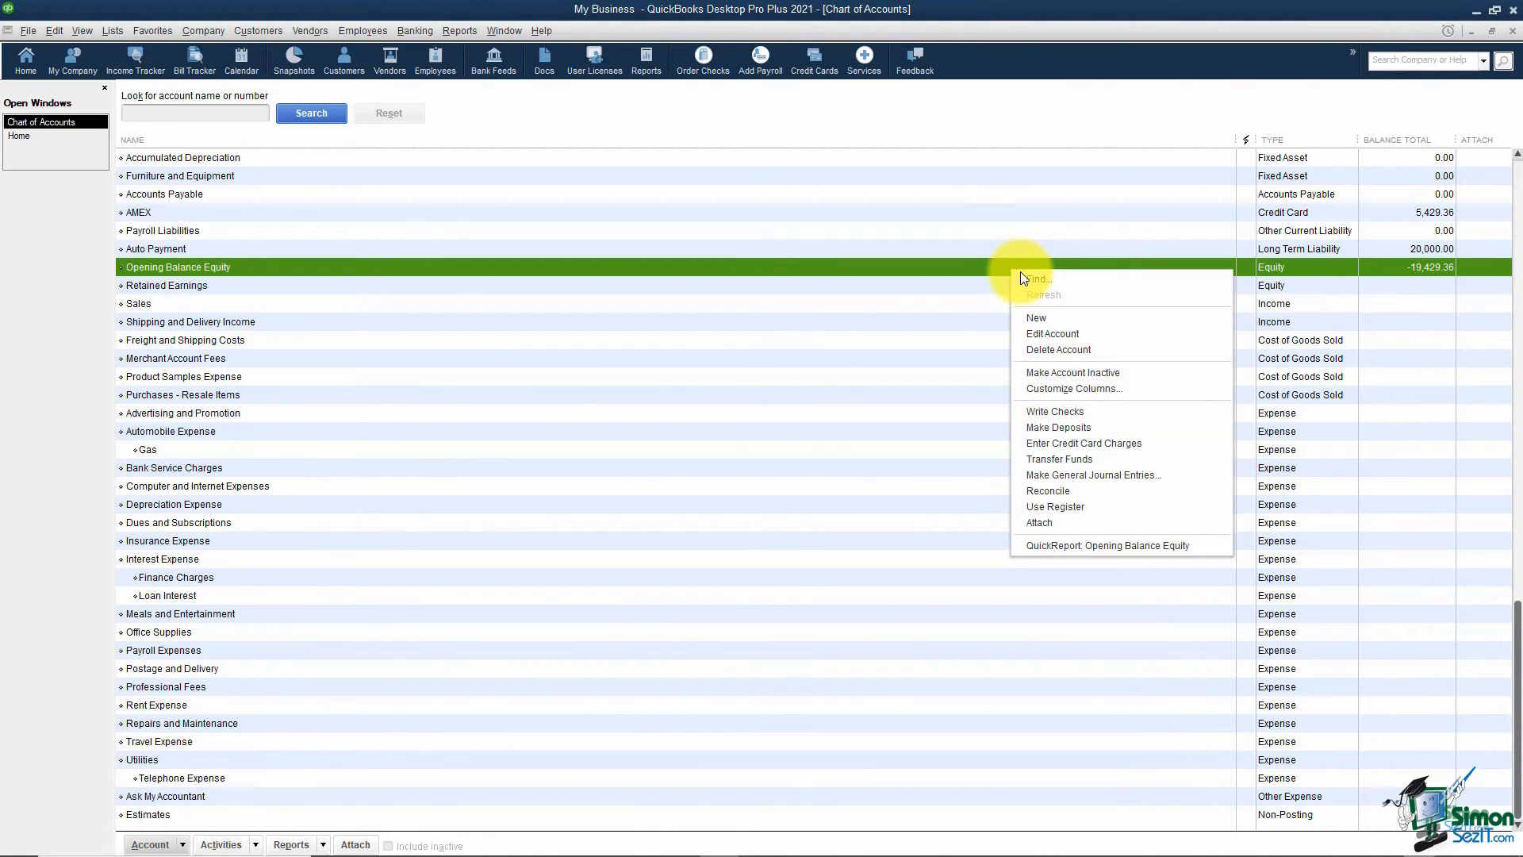
left_click(1034, 319)
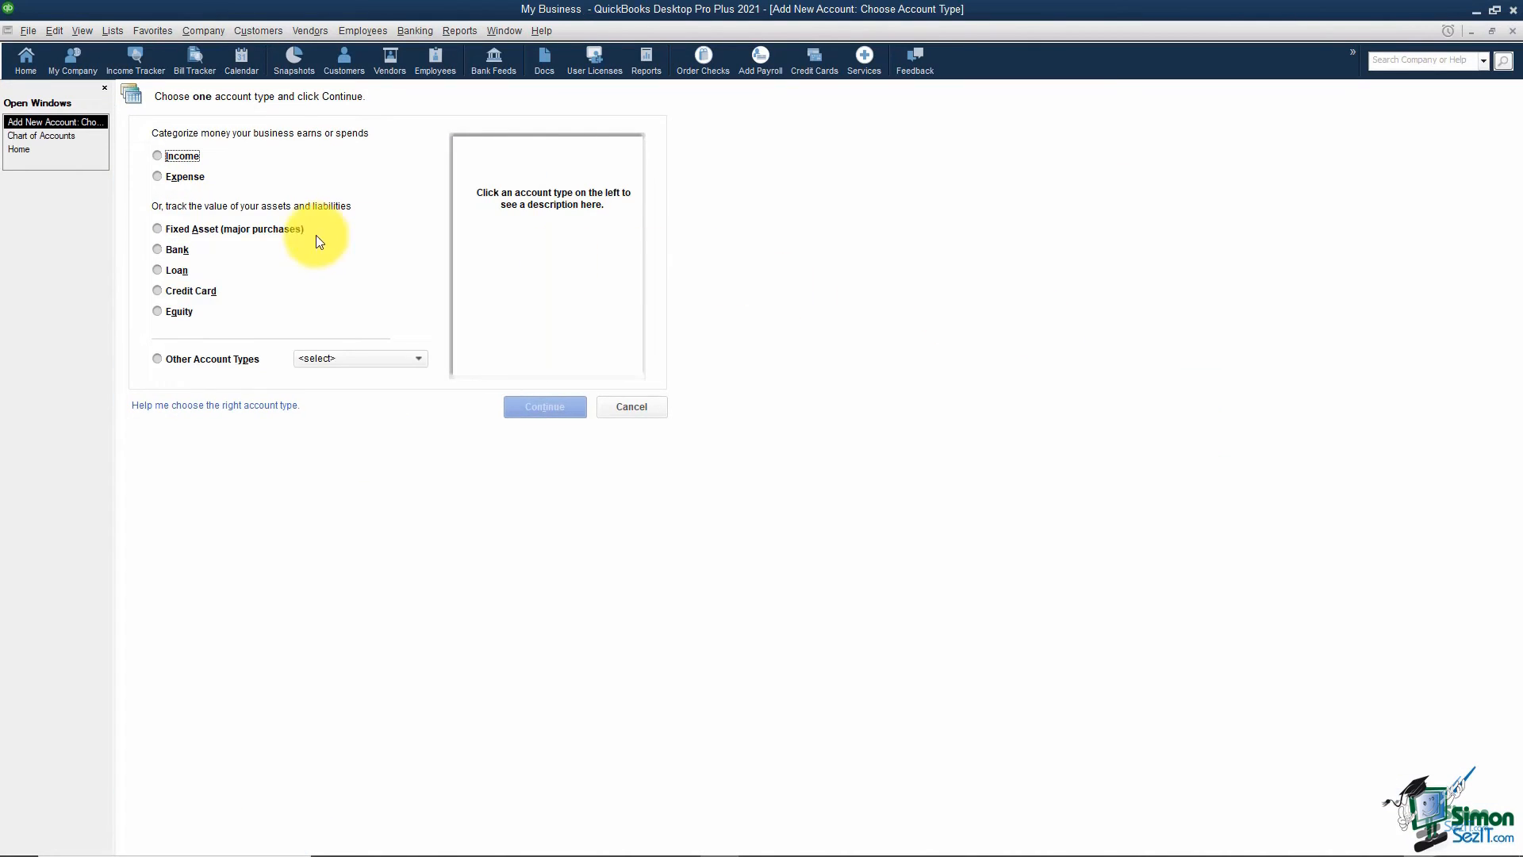
left_click(176, 314)
left_click(530, 410)
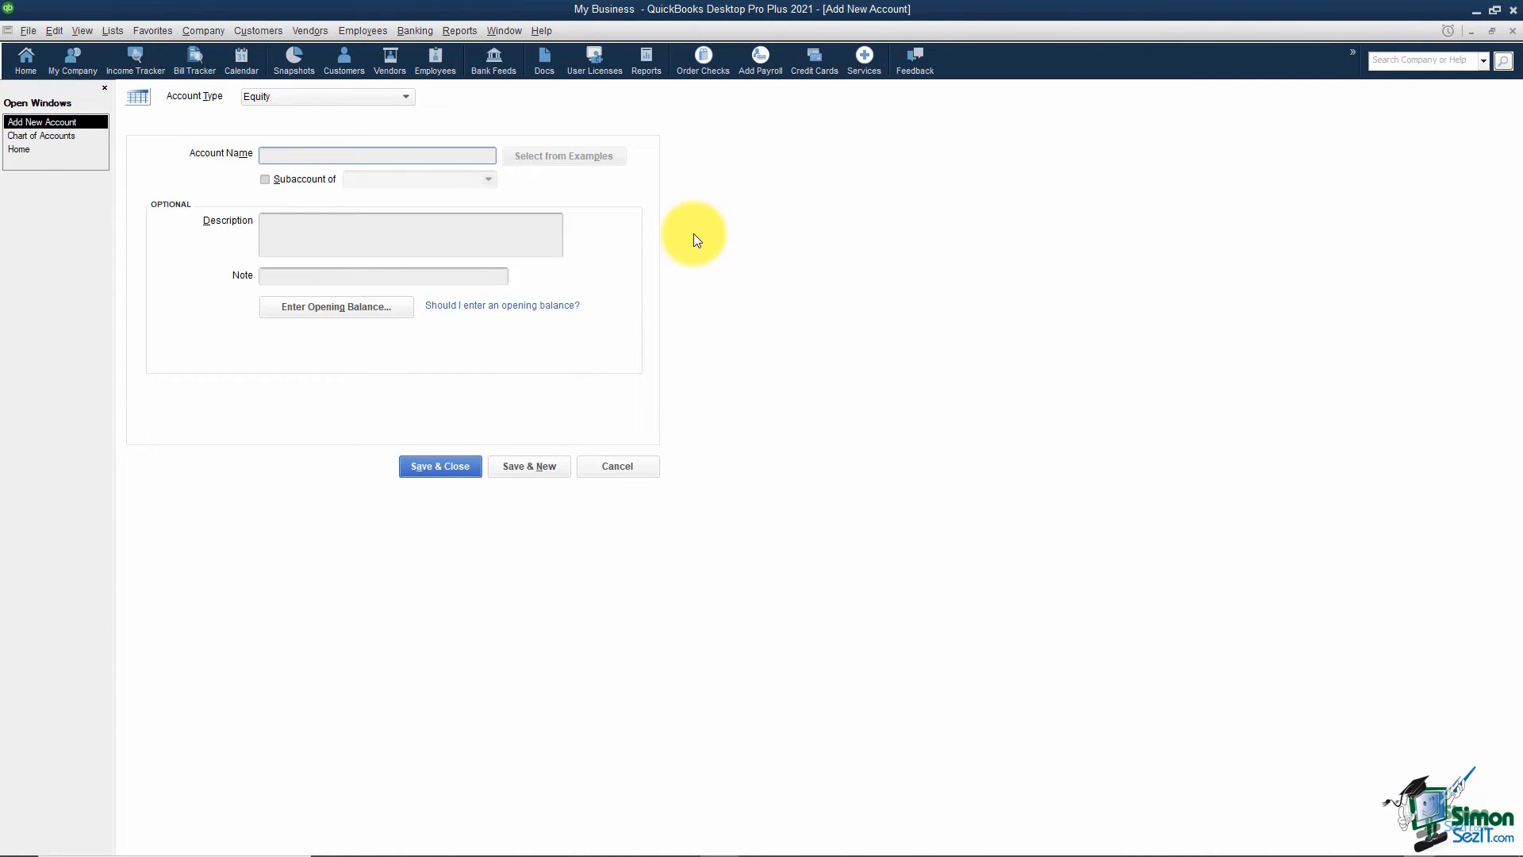
type("Owner")
left_click(537, 468)
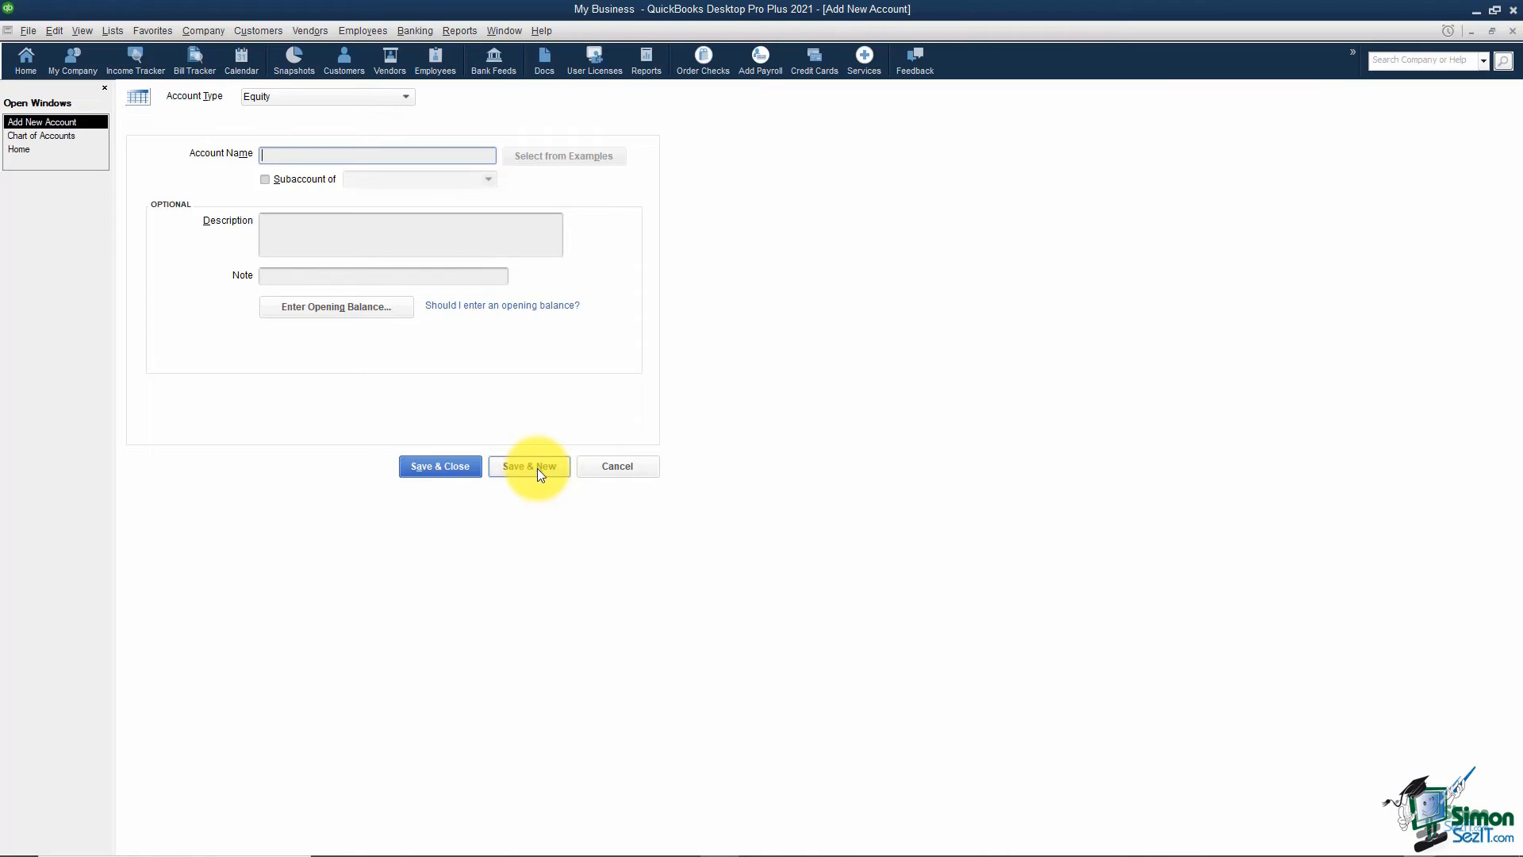
Add an equity account named Draws as a subaccount of Owner, saving it and continuing with another new account.
type("Draws")
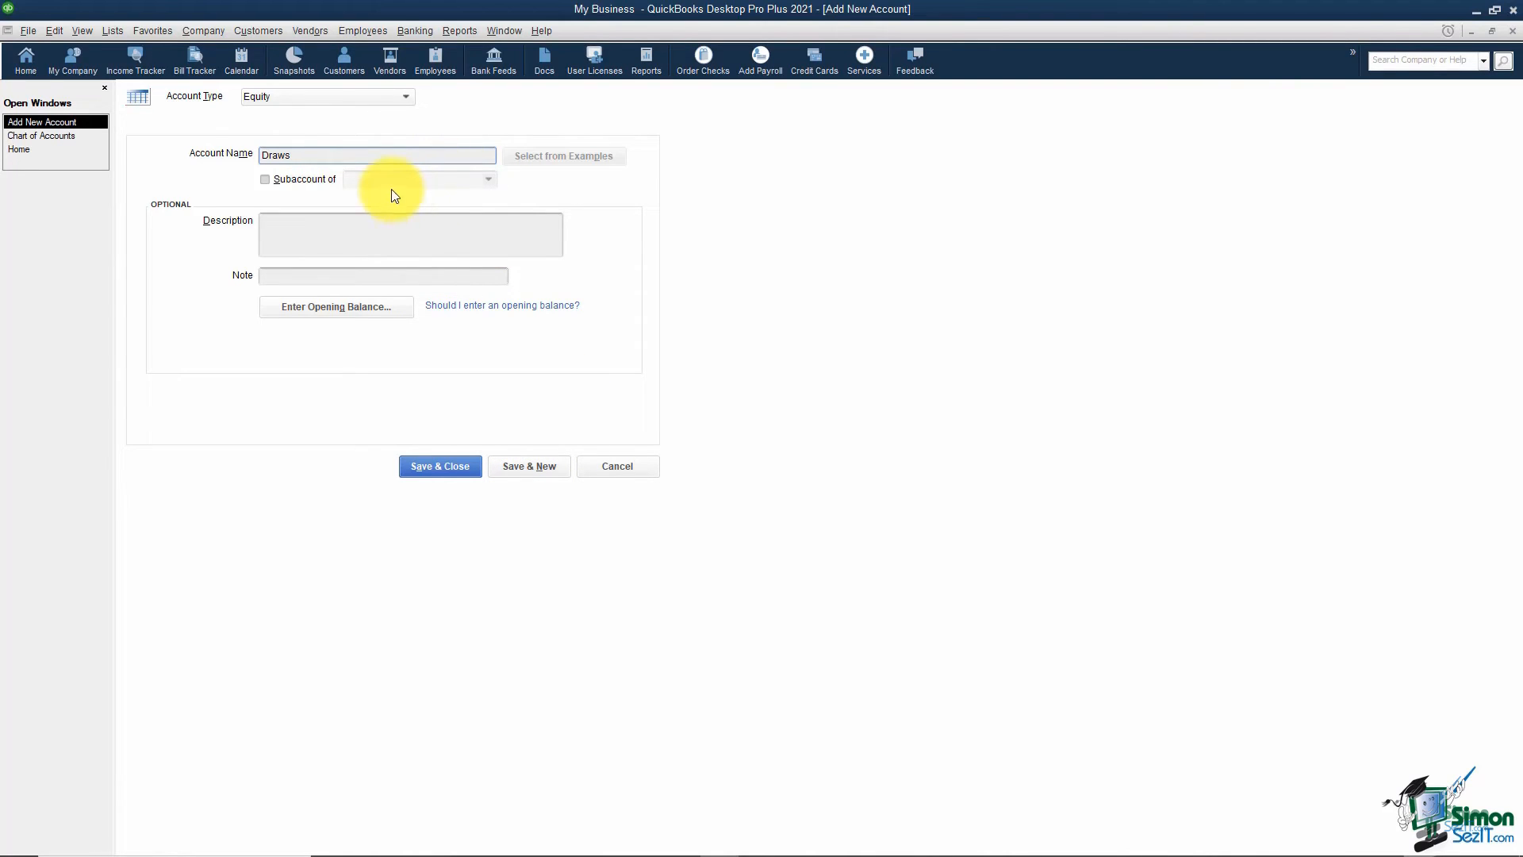
left_click(266, 179)
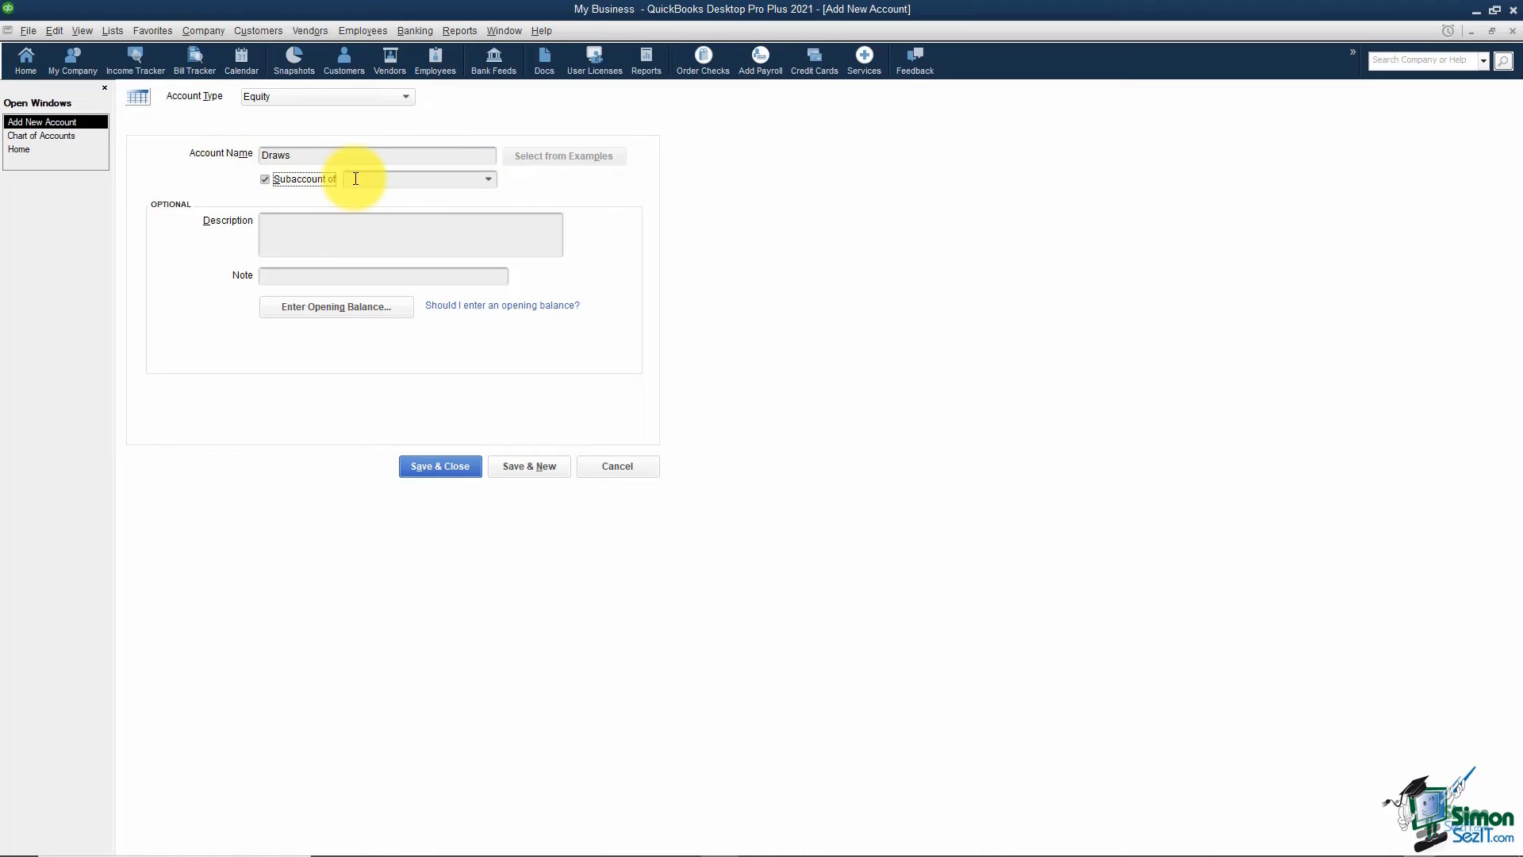
type("Owner")
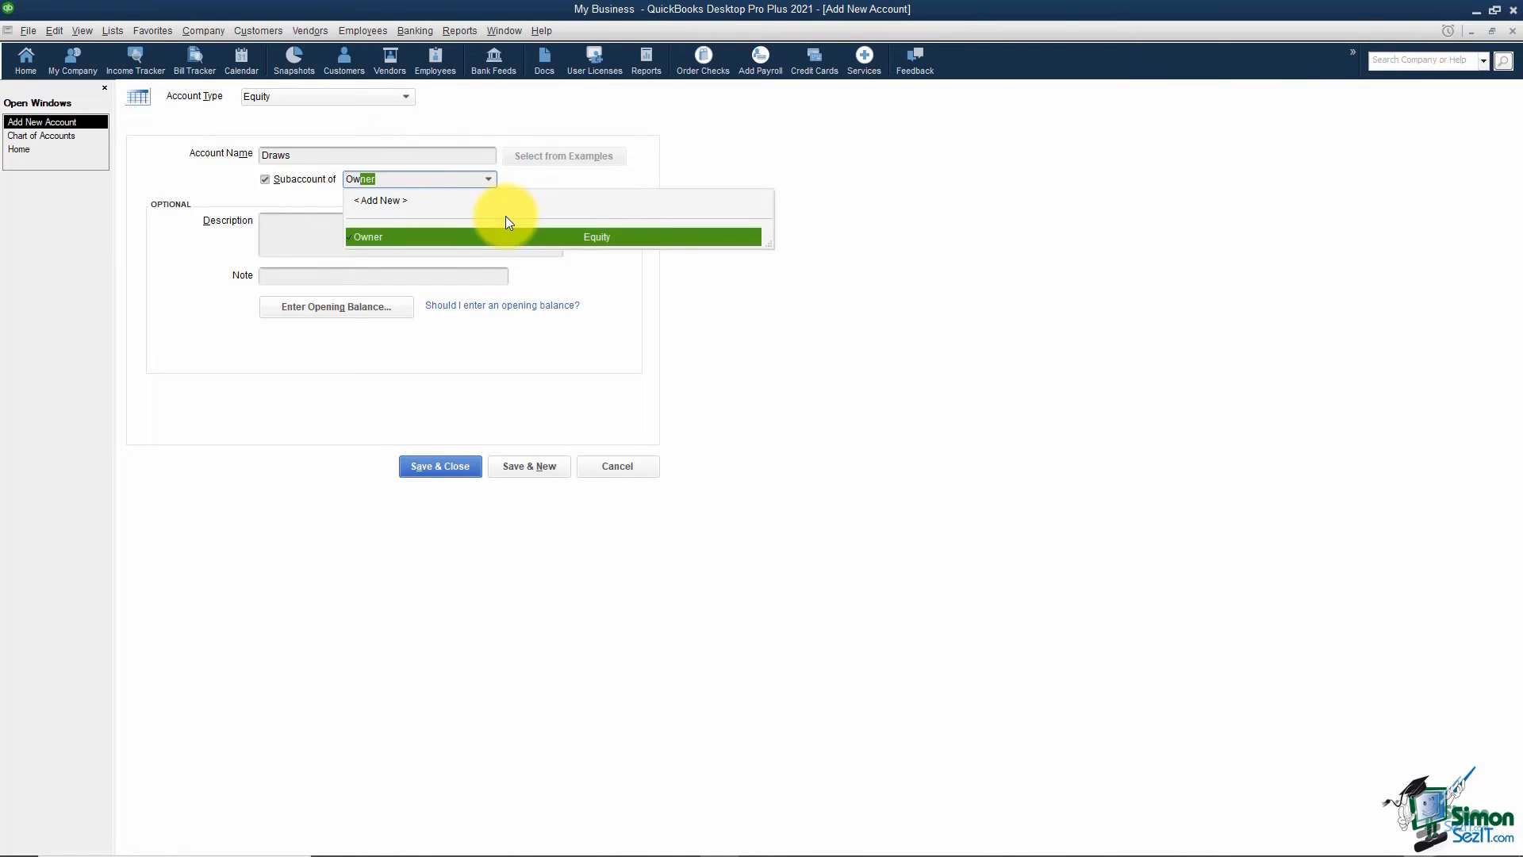
left_click(498, 236)
left_click(524, 470)
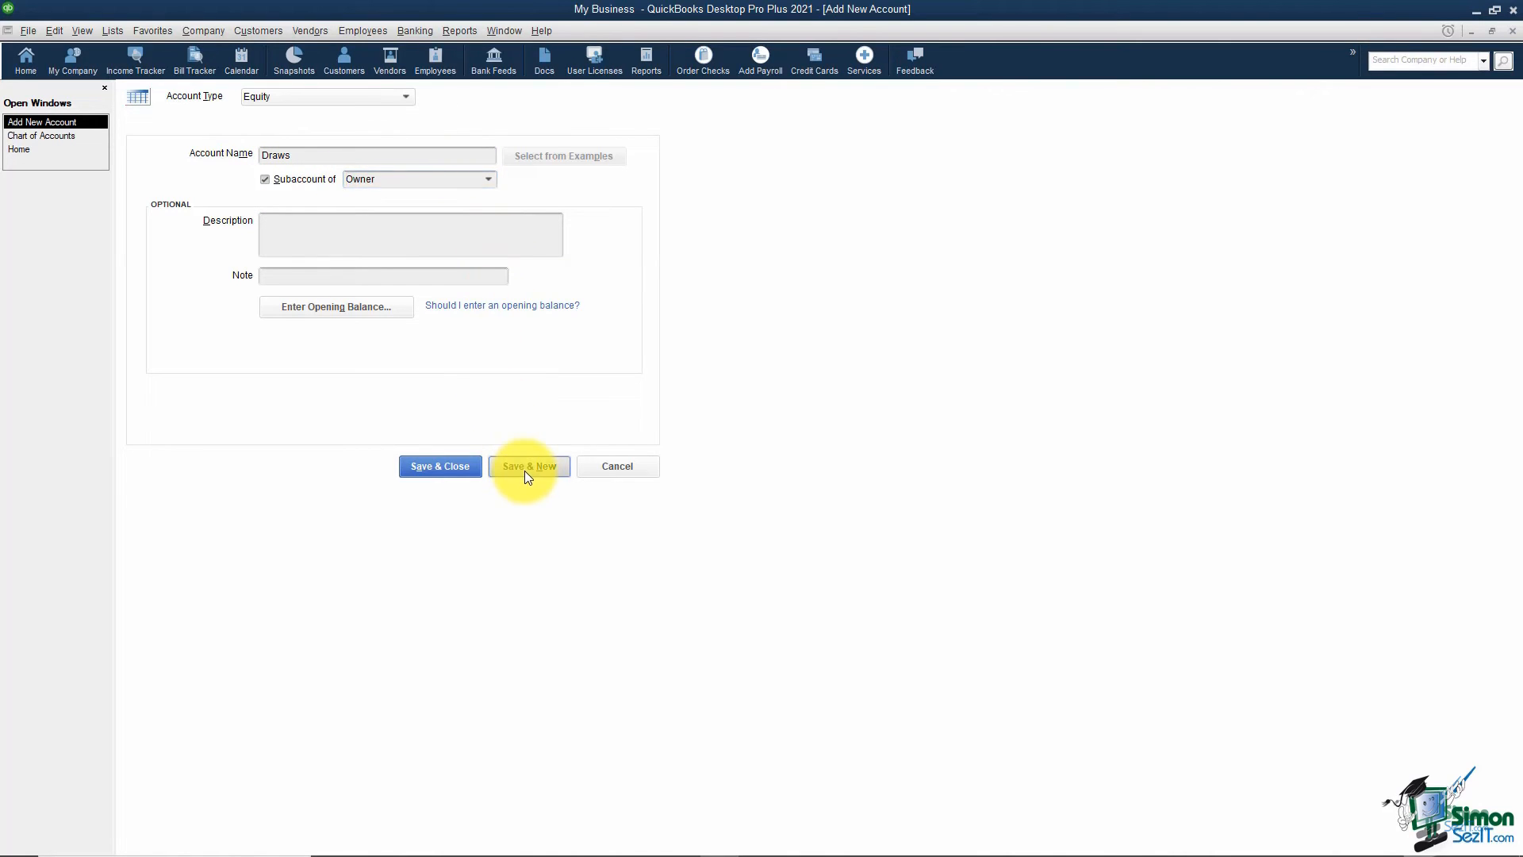
Add an equity account named Contributions as a subaccount of Owner, then save and close it.
type("Contributions")
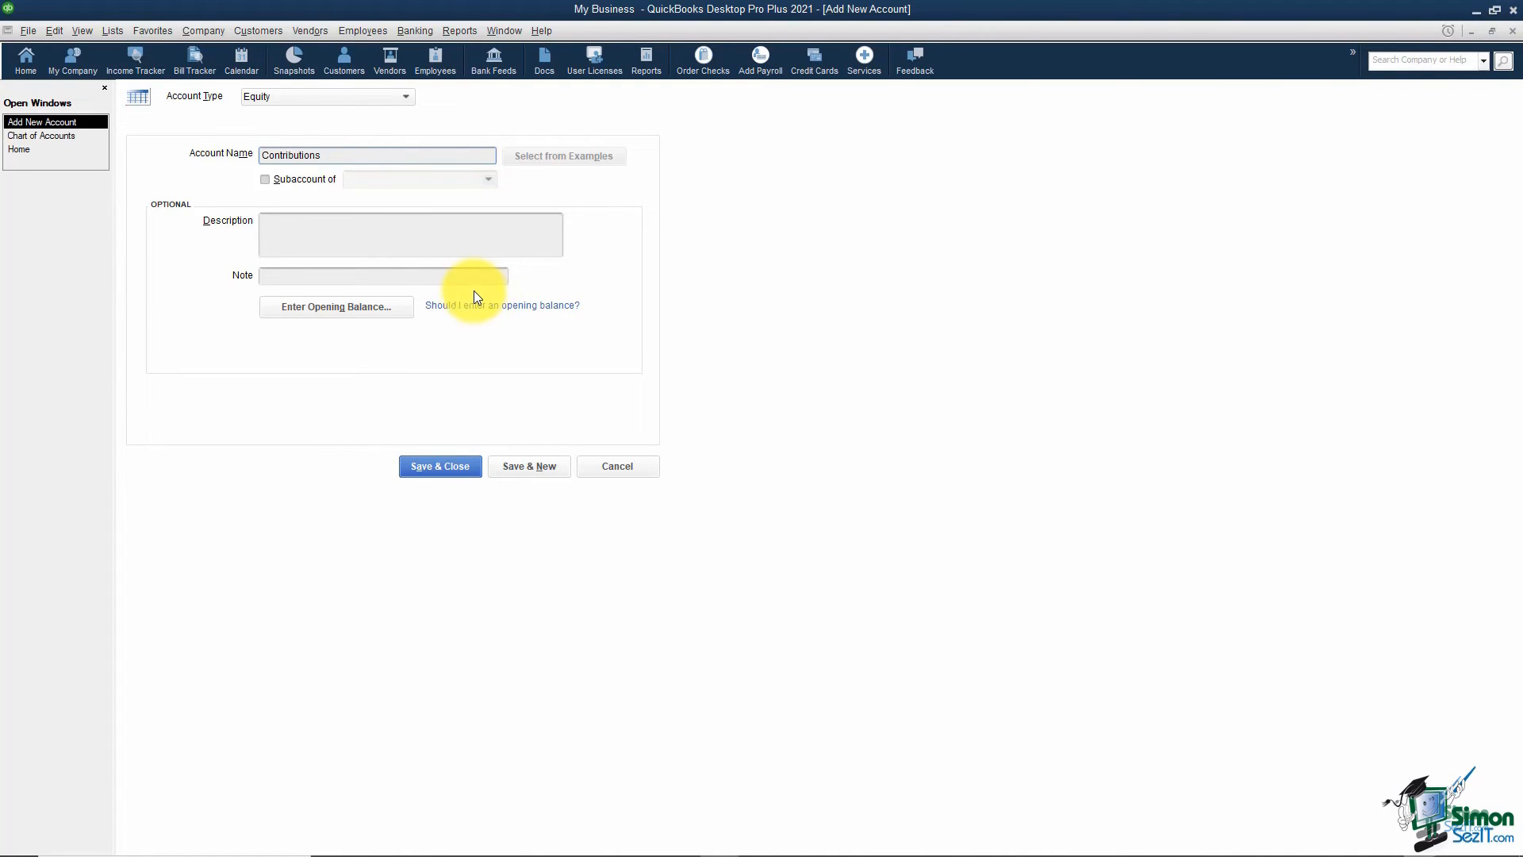
left_click(272, 180)
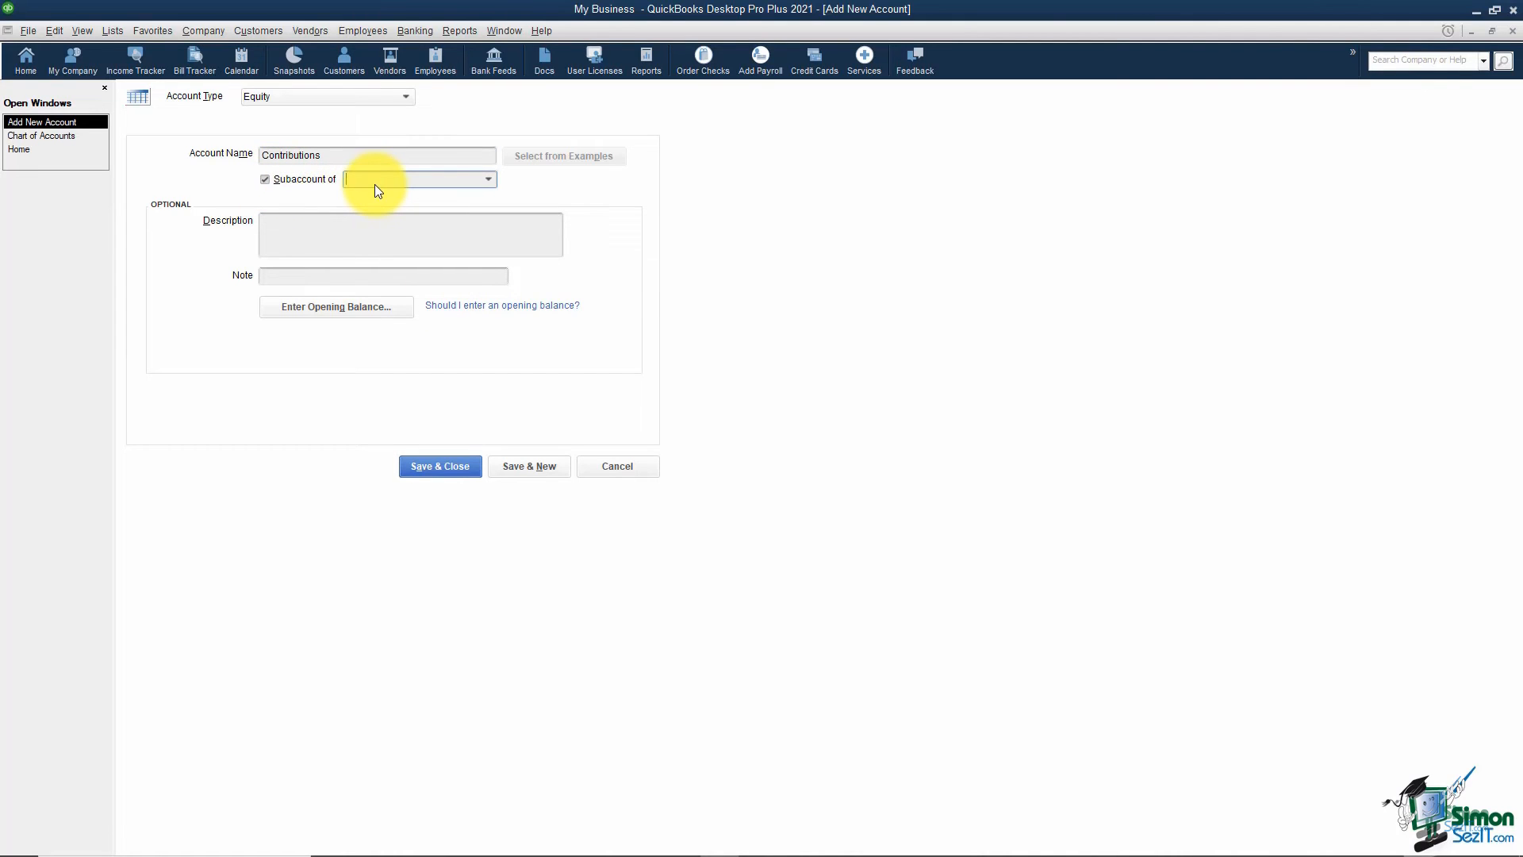
left_click(375, 184)
left_click(392, 234)
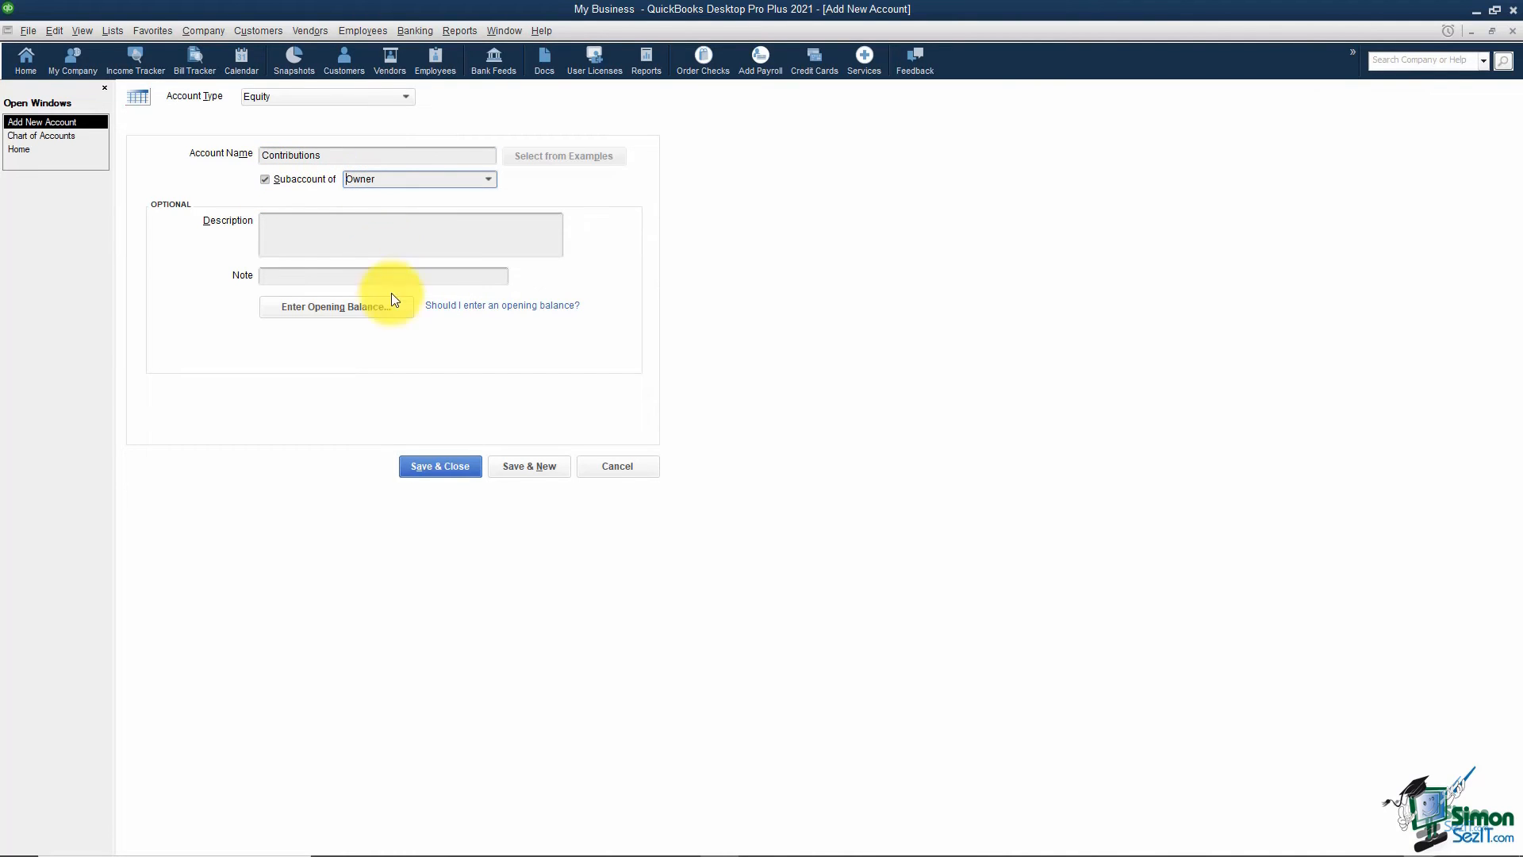
left_click(458, 476)
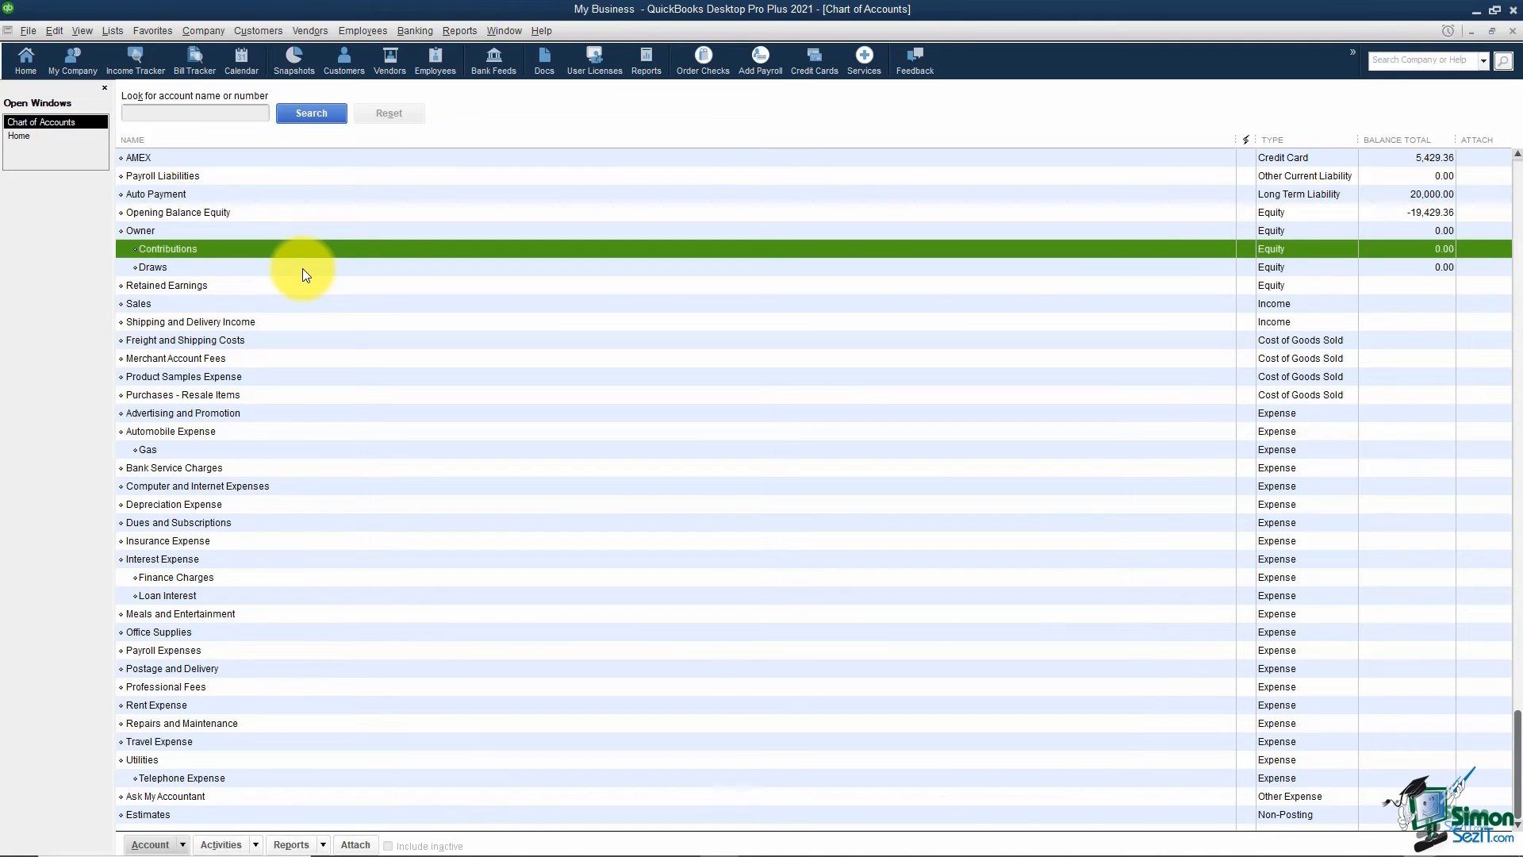
Review the income, cost of goods sold and expense accounts in the chart of accounts, from Sales to Advertising and Promotion.
left_click(338, 306)
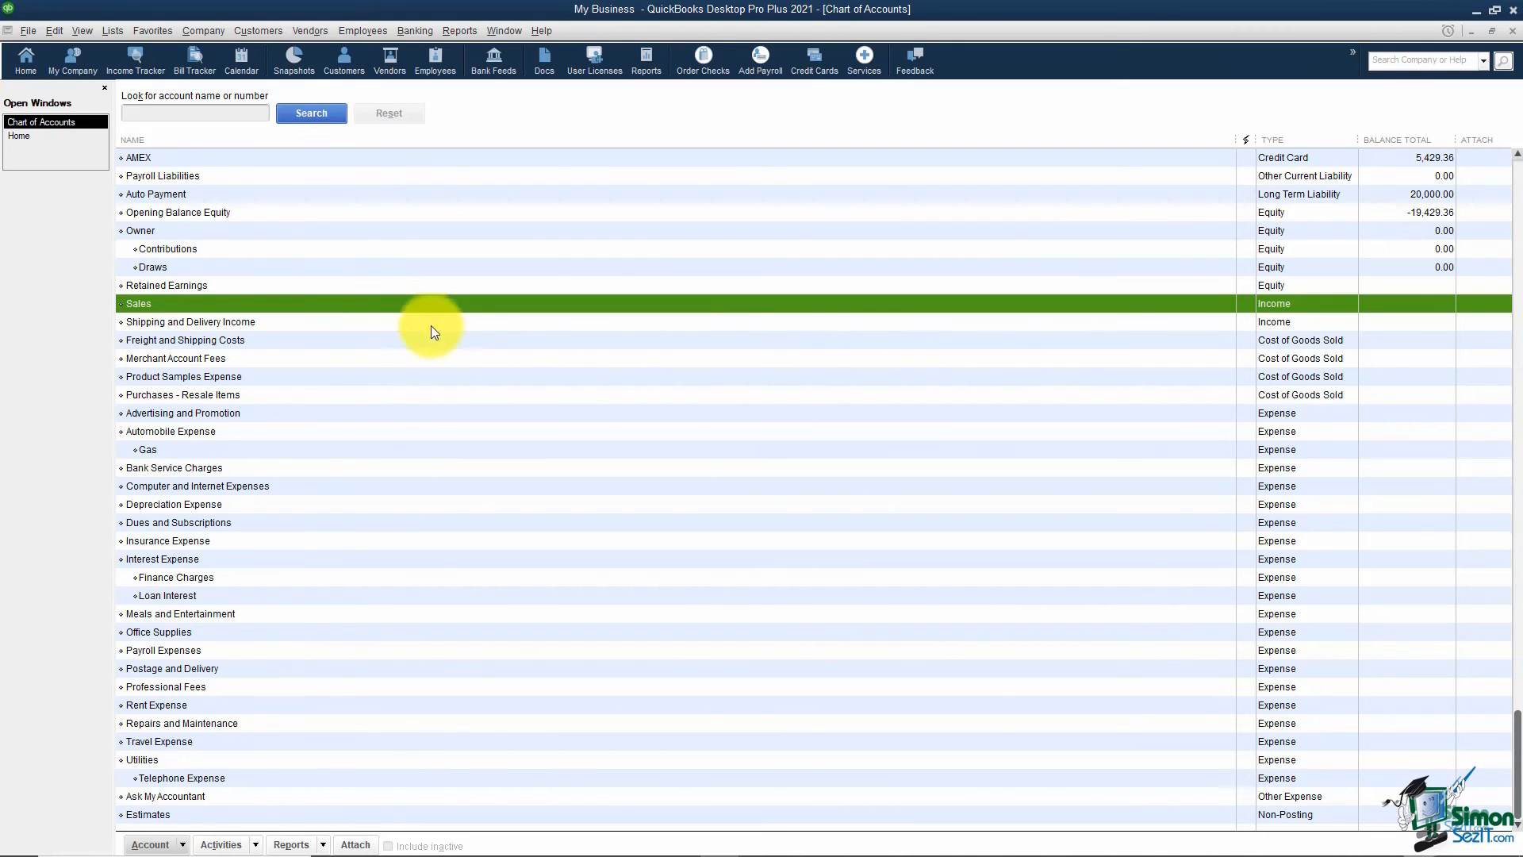
left_click(488, 359)
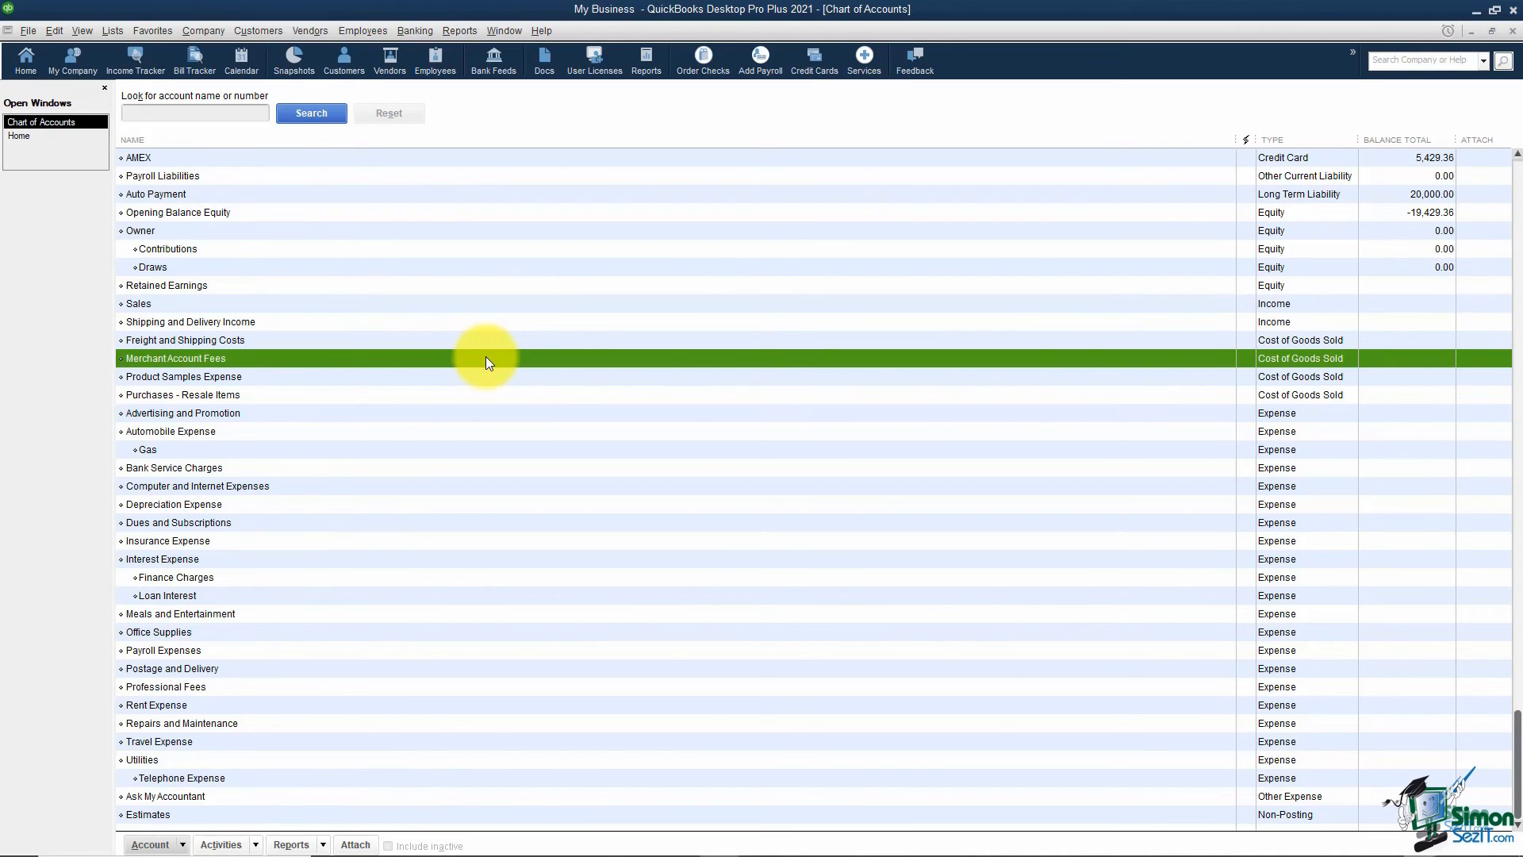
left_click(434, 377)
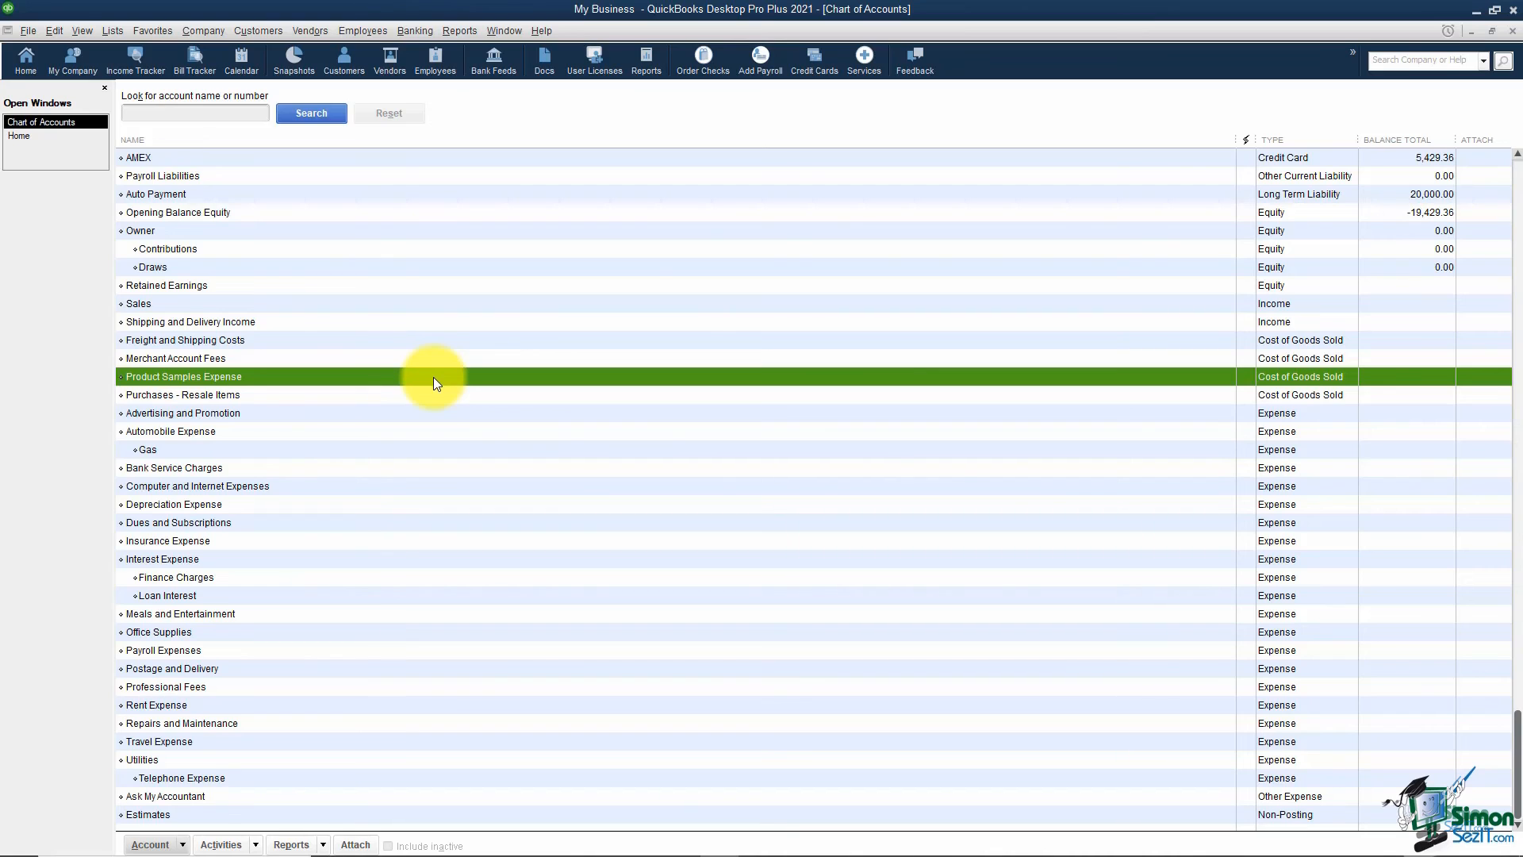
left_click(495, 414)
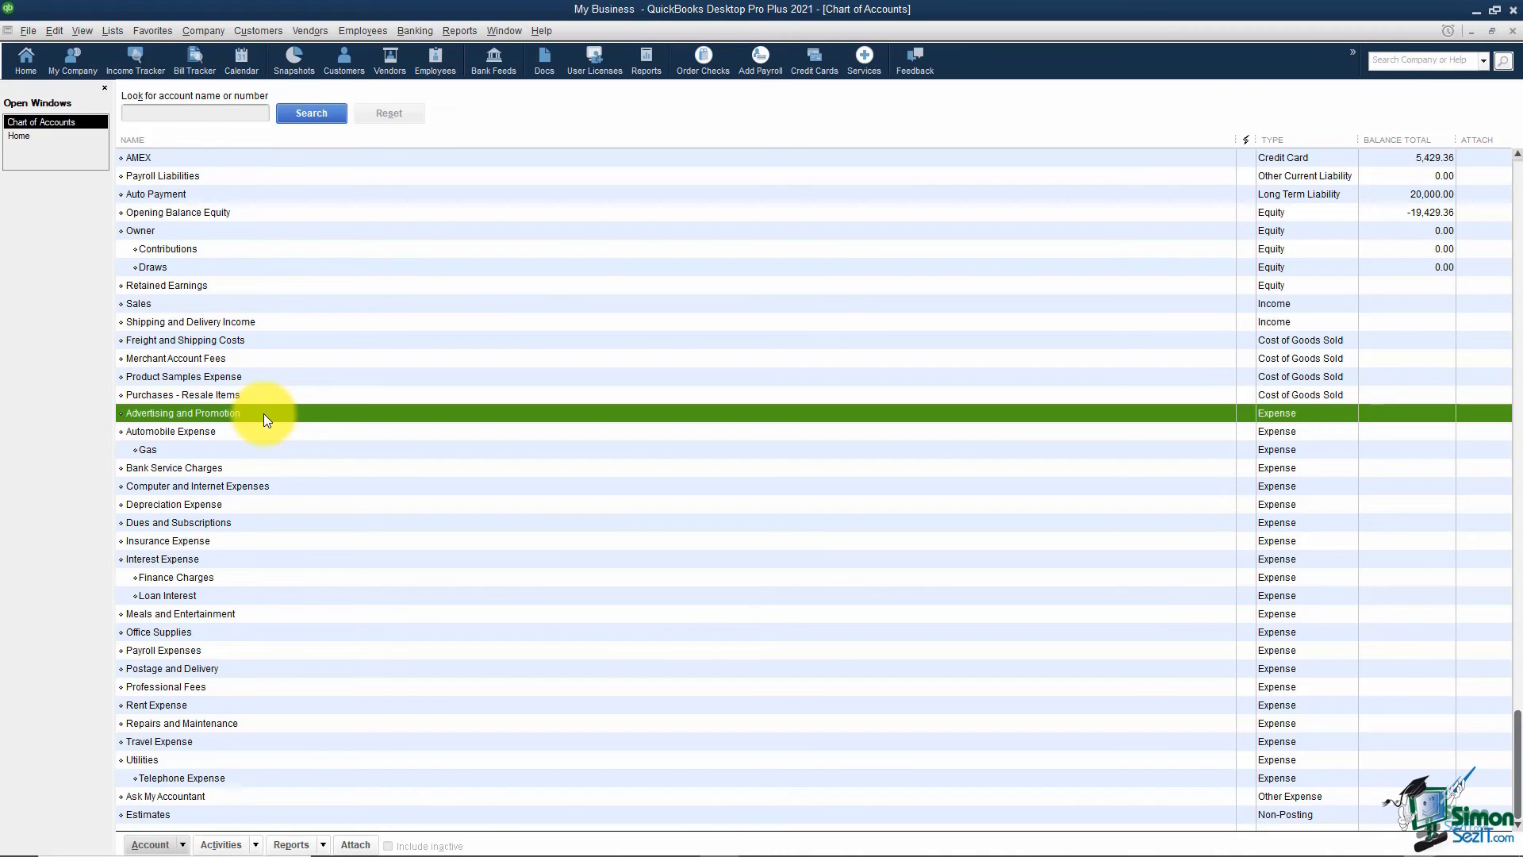
Add an expense account named Repairs as a subaccount of Automobile Expense, then save and close it.
left_click(224, 432)
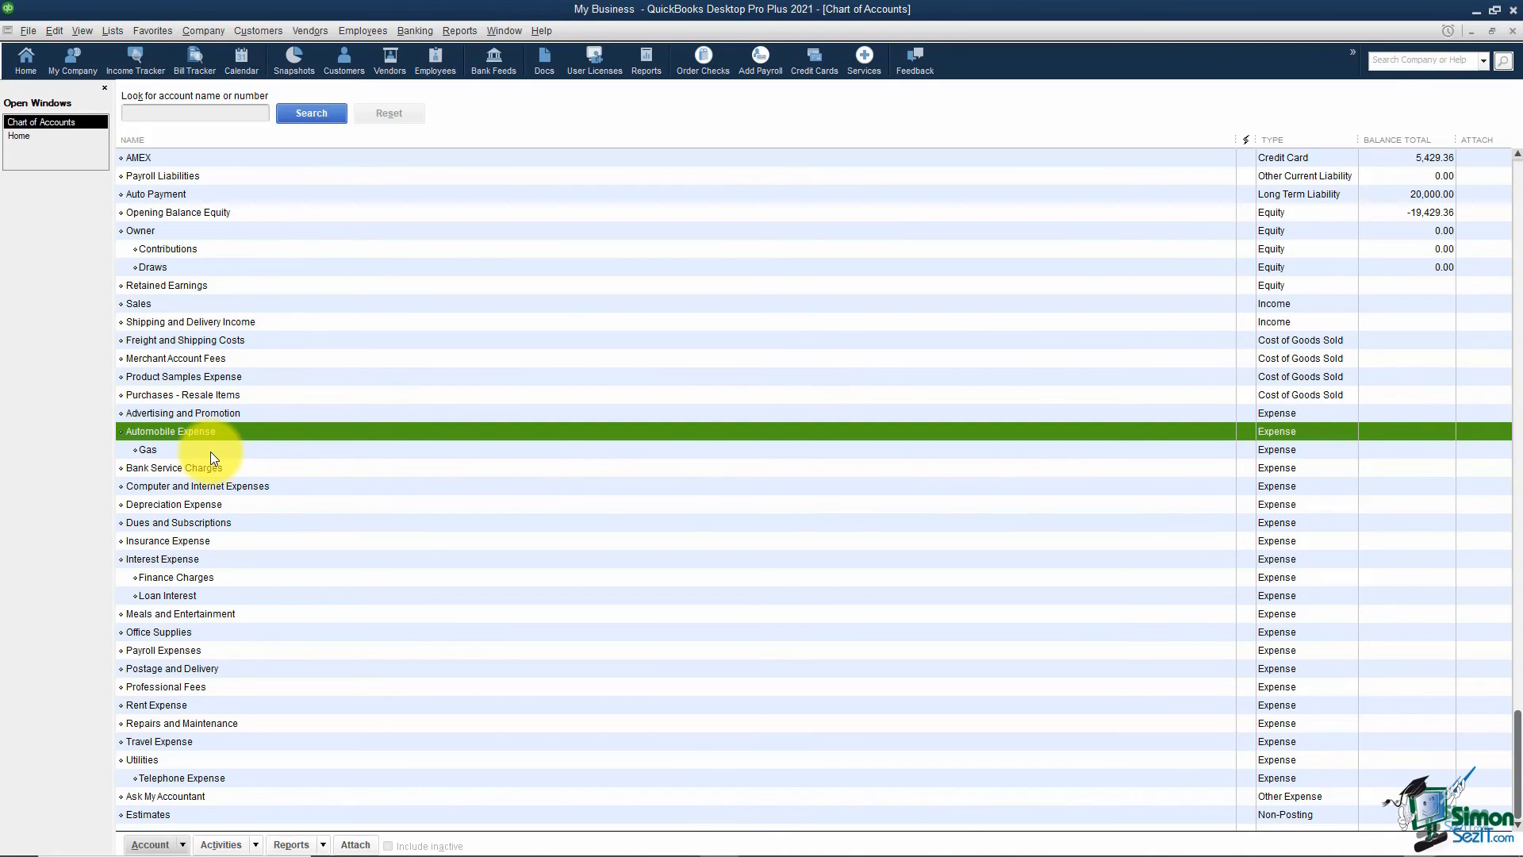
right_click(321, 430)
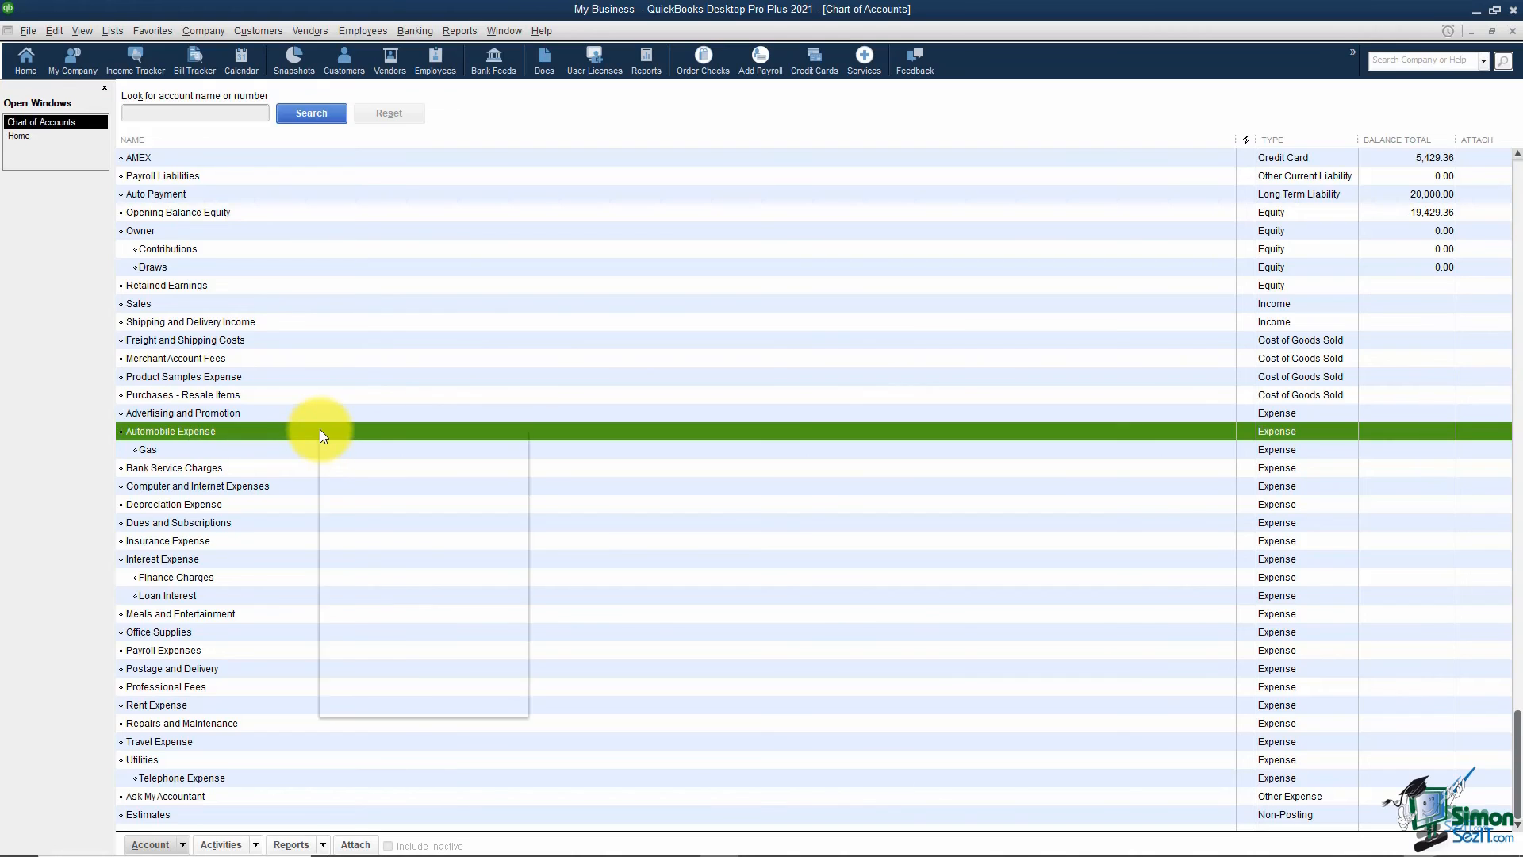
left_click(349, 479)
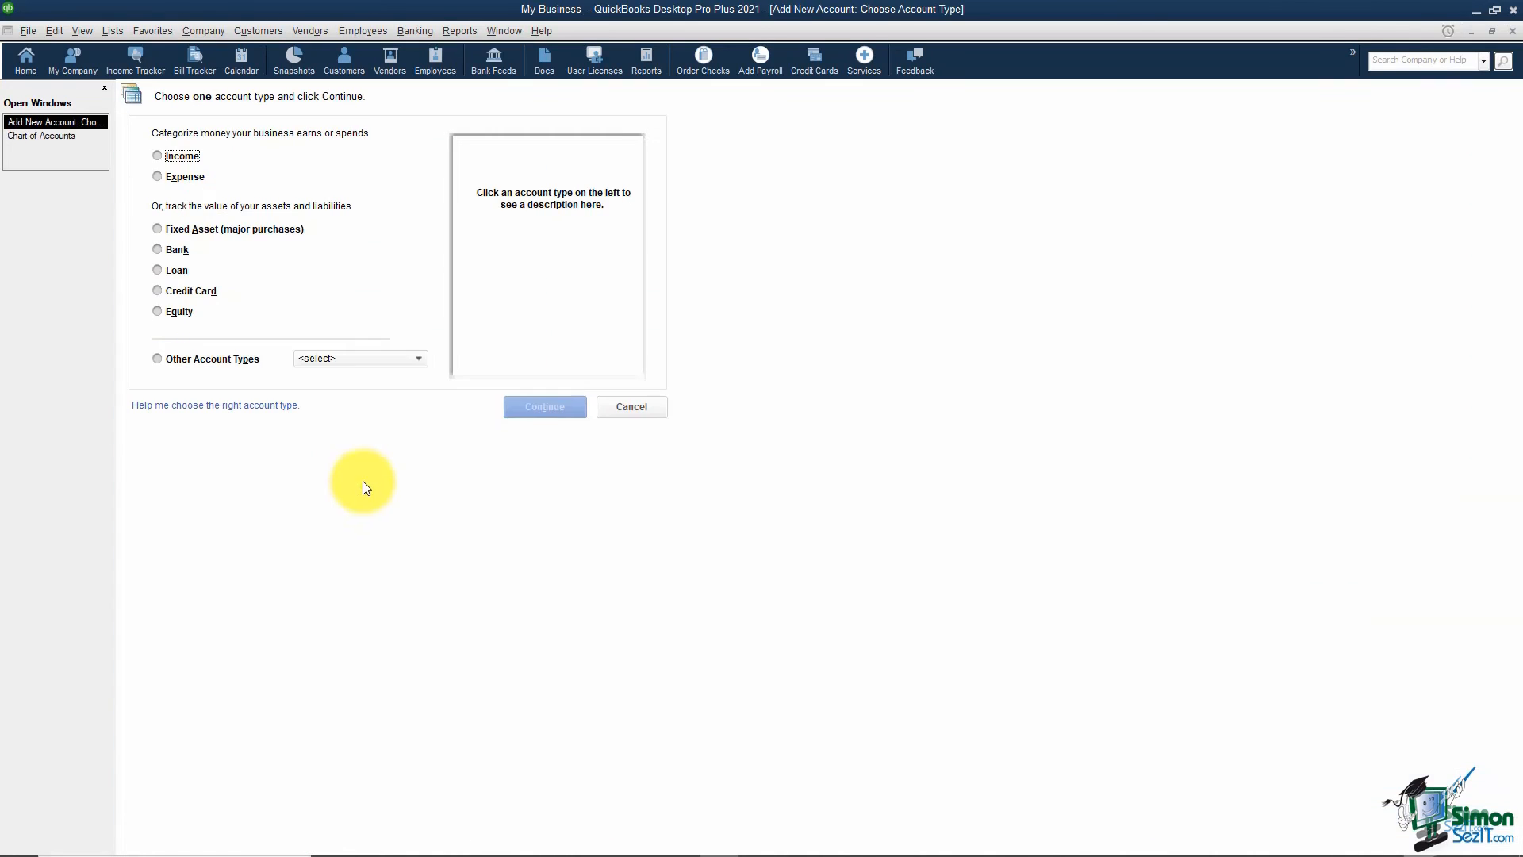
left_click(176, 178)
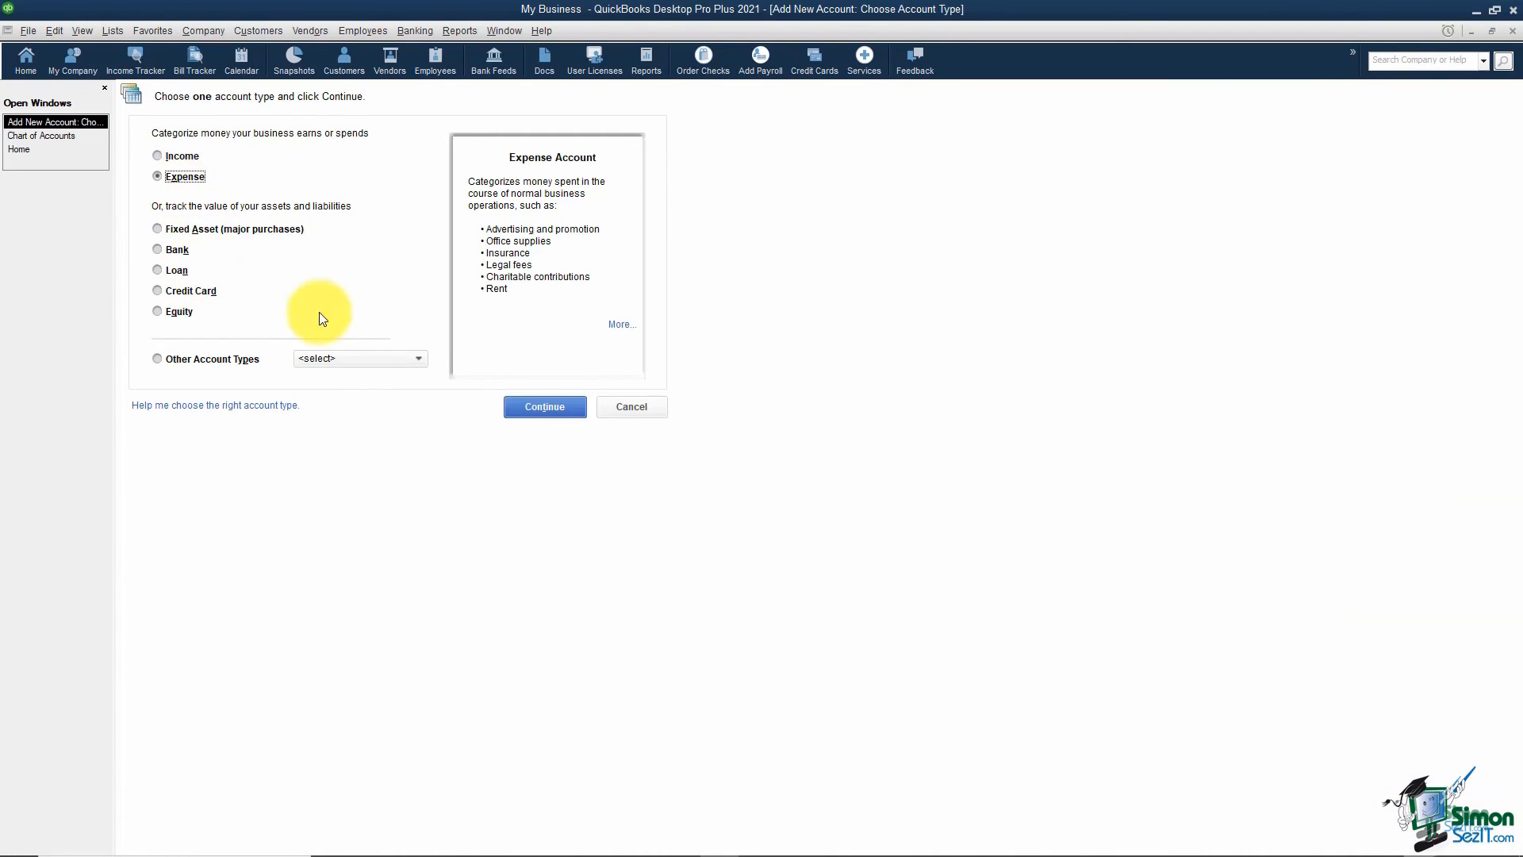
left_click(543, 407)
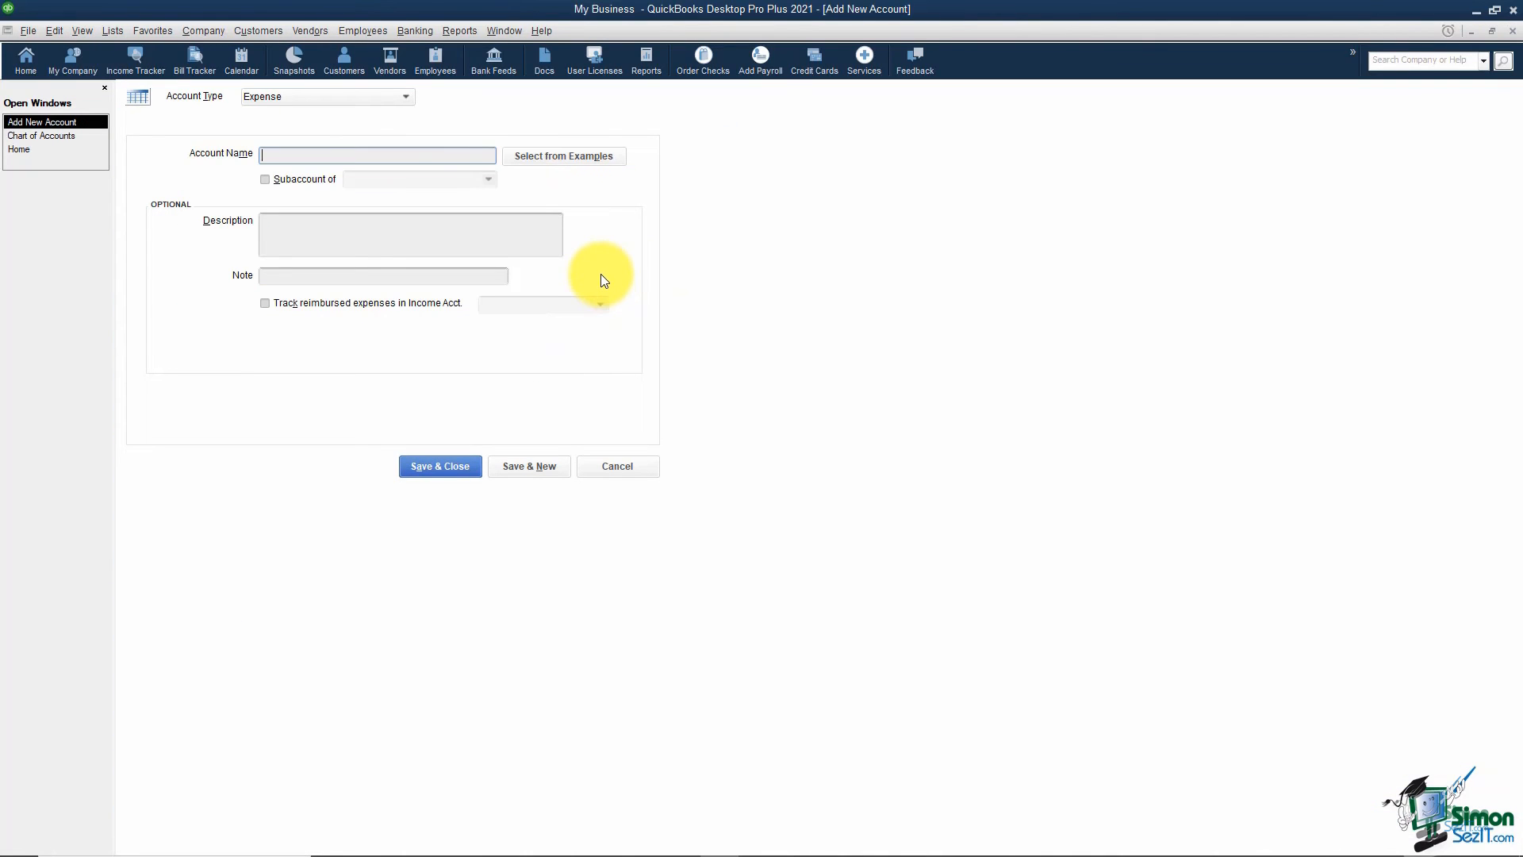
type("Repairs")
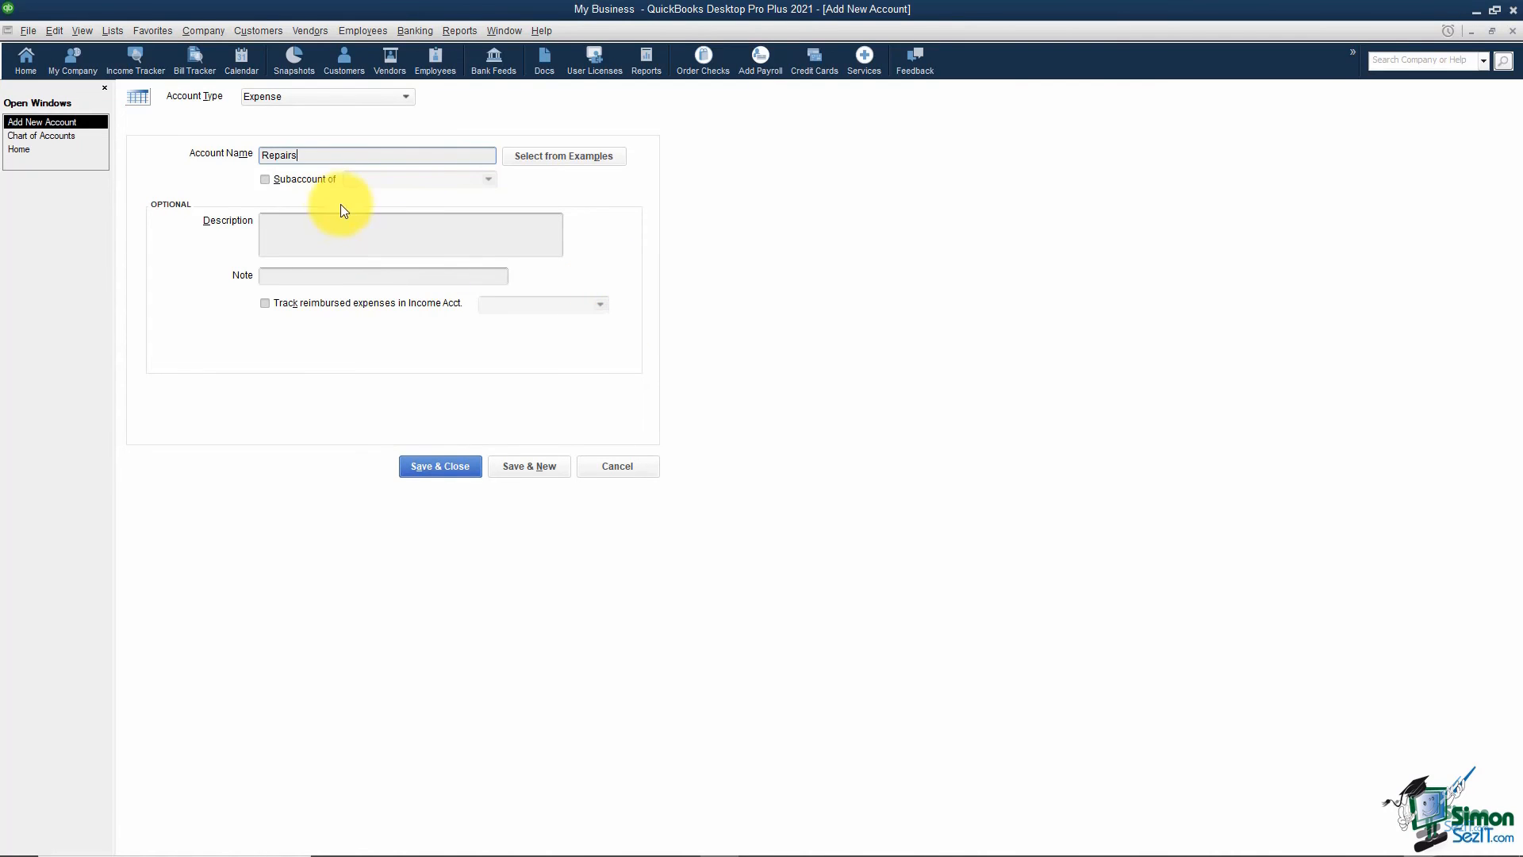
left_click(266, 179)
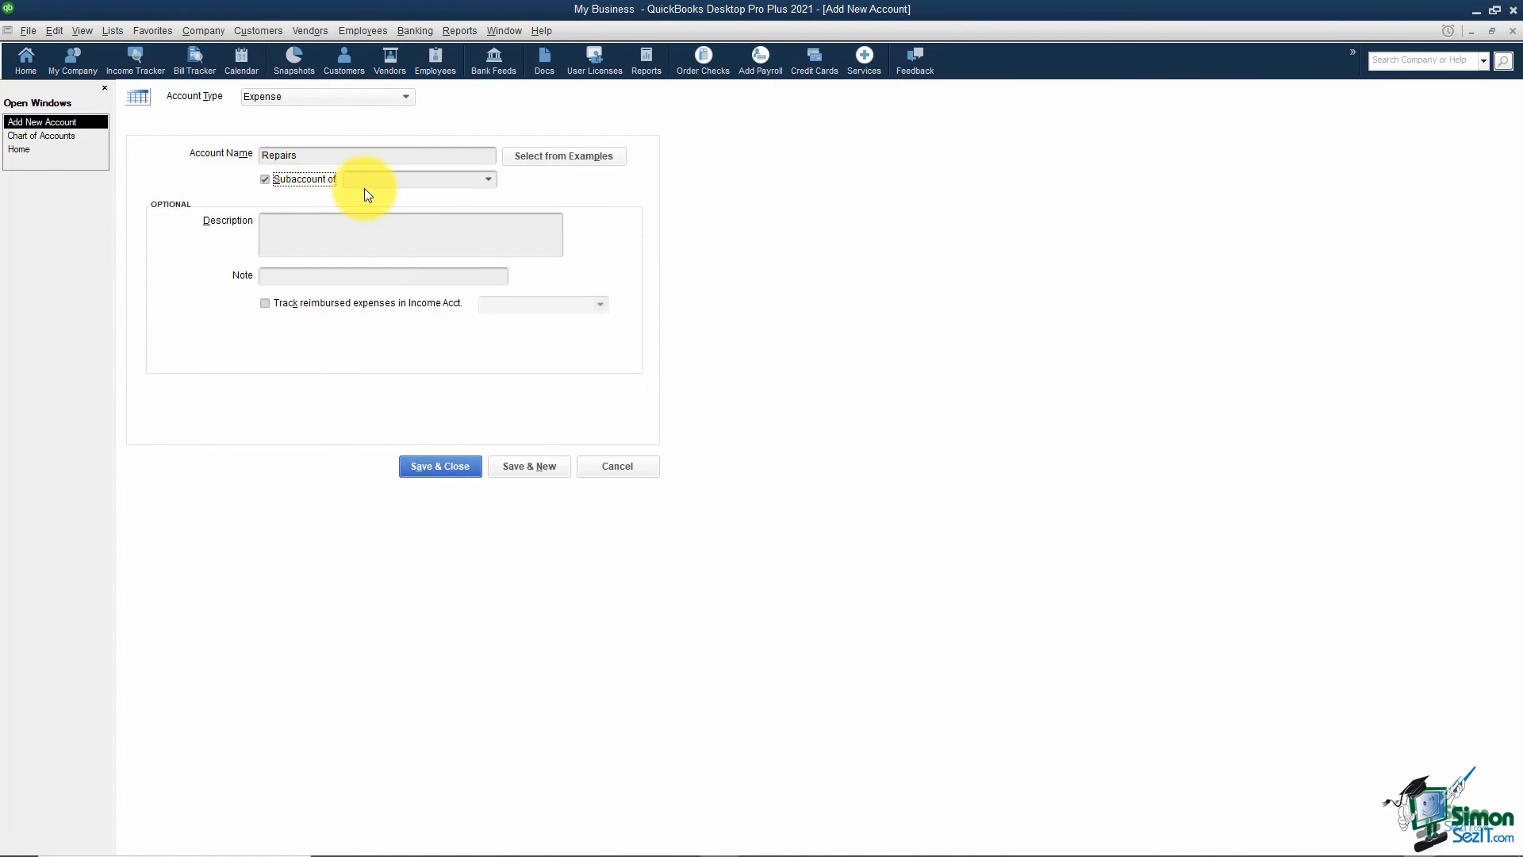
type("Automobile Expense")
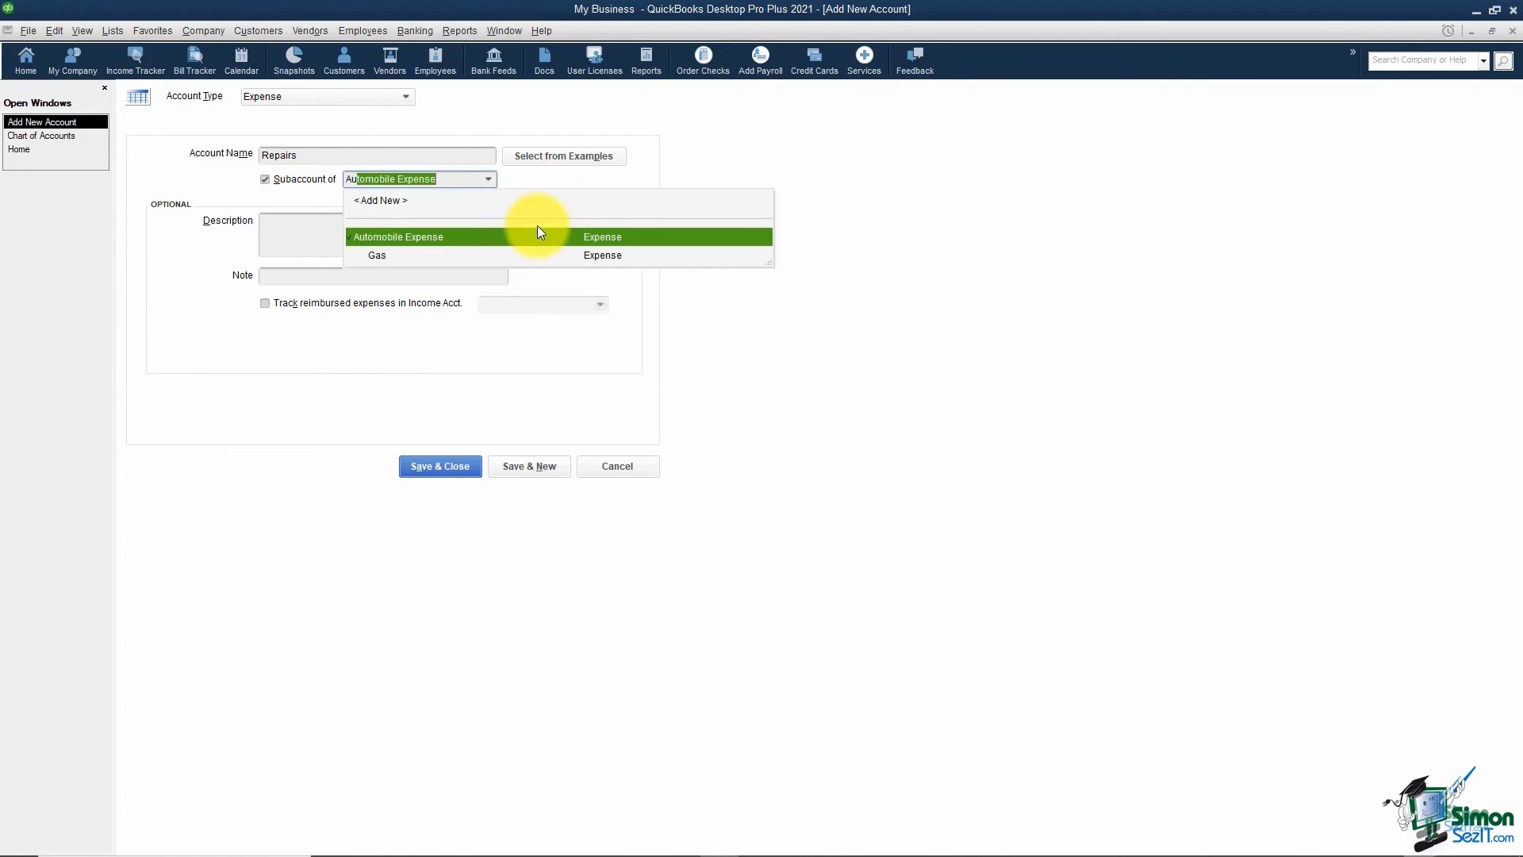
left_click(399, 236)
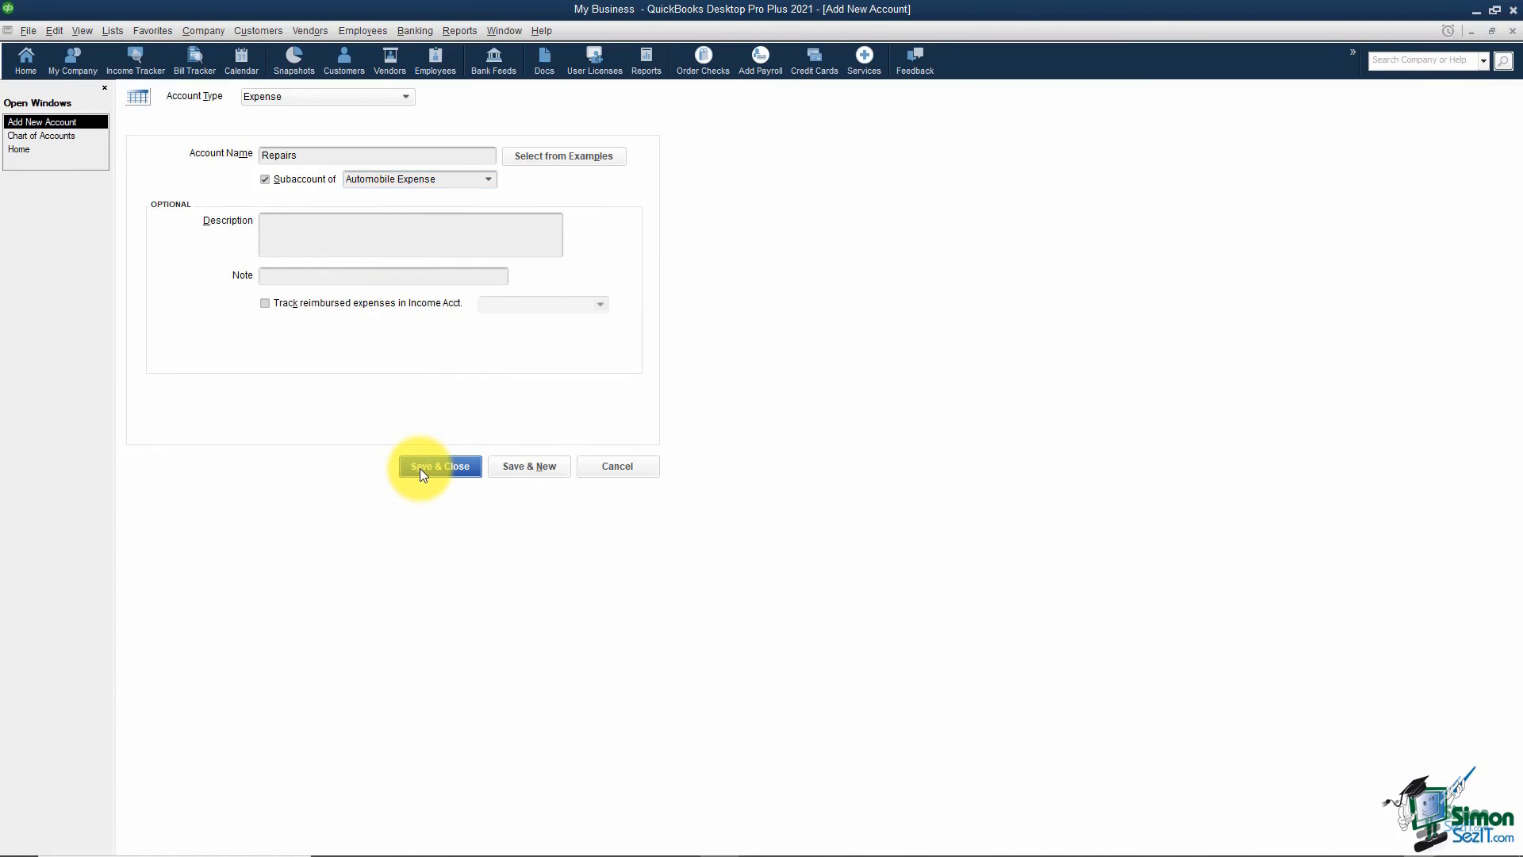
left_click(420, 468)
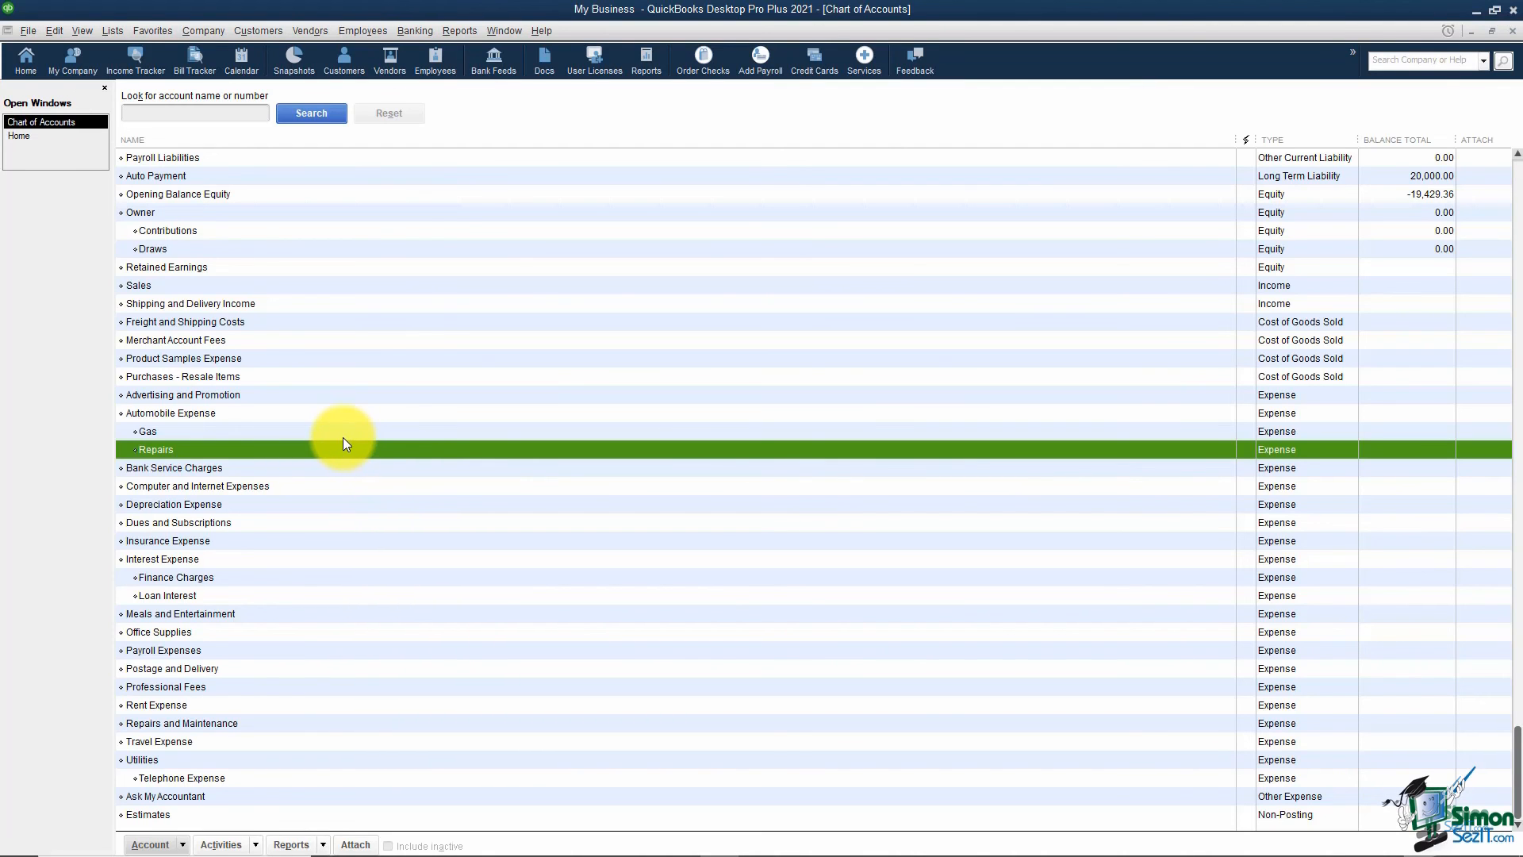
Review the remaining expense accounts in the chart of accounts, including Insurance Expense, Interest Expense and Professional Fees.
left_click(236, 541)
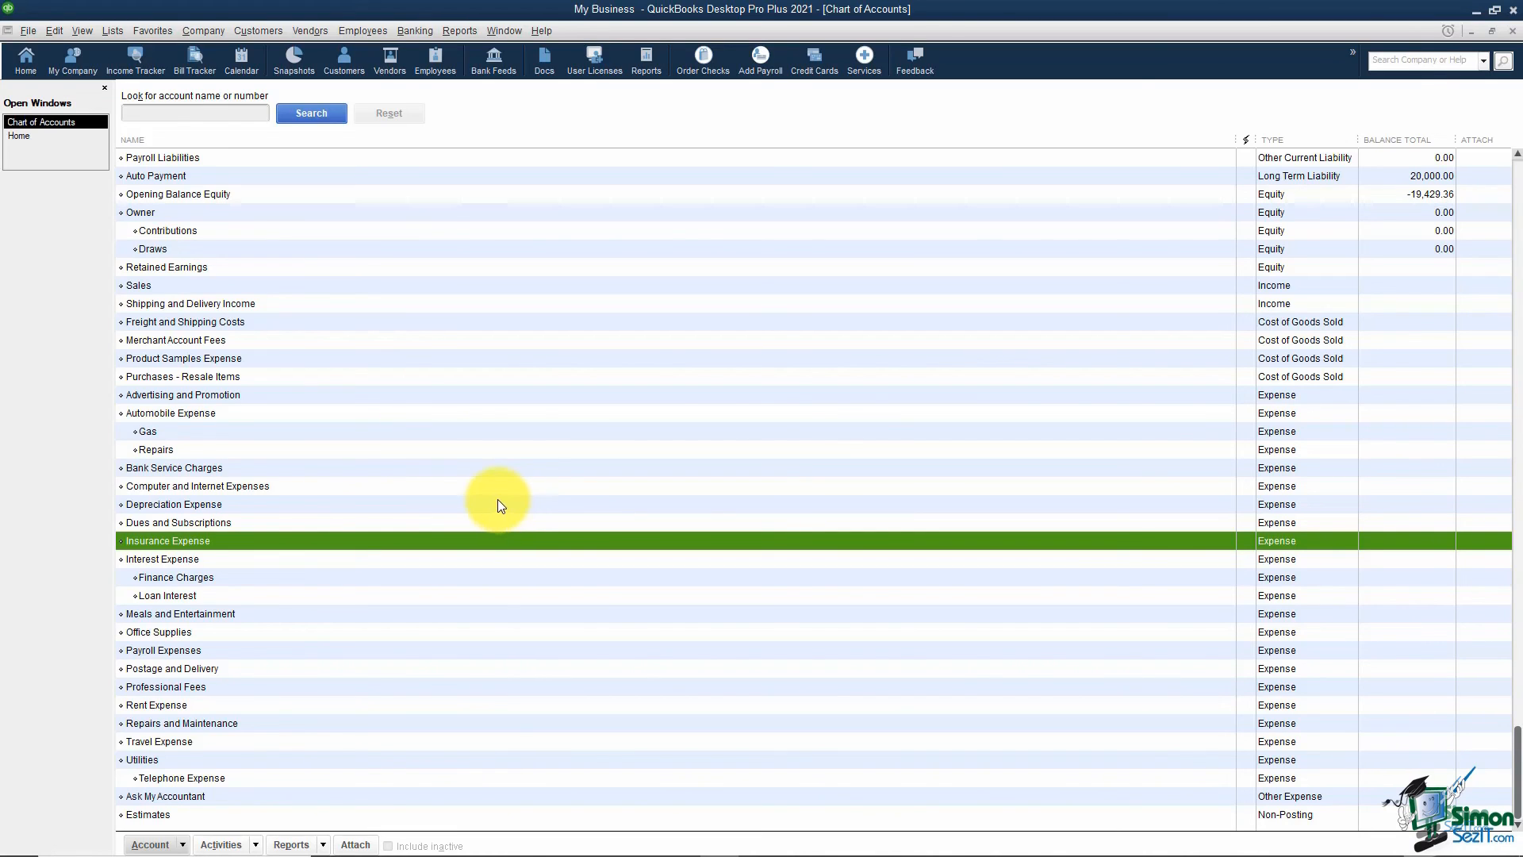
left_click(207, 563)
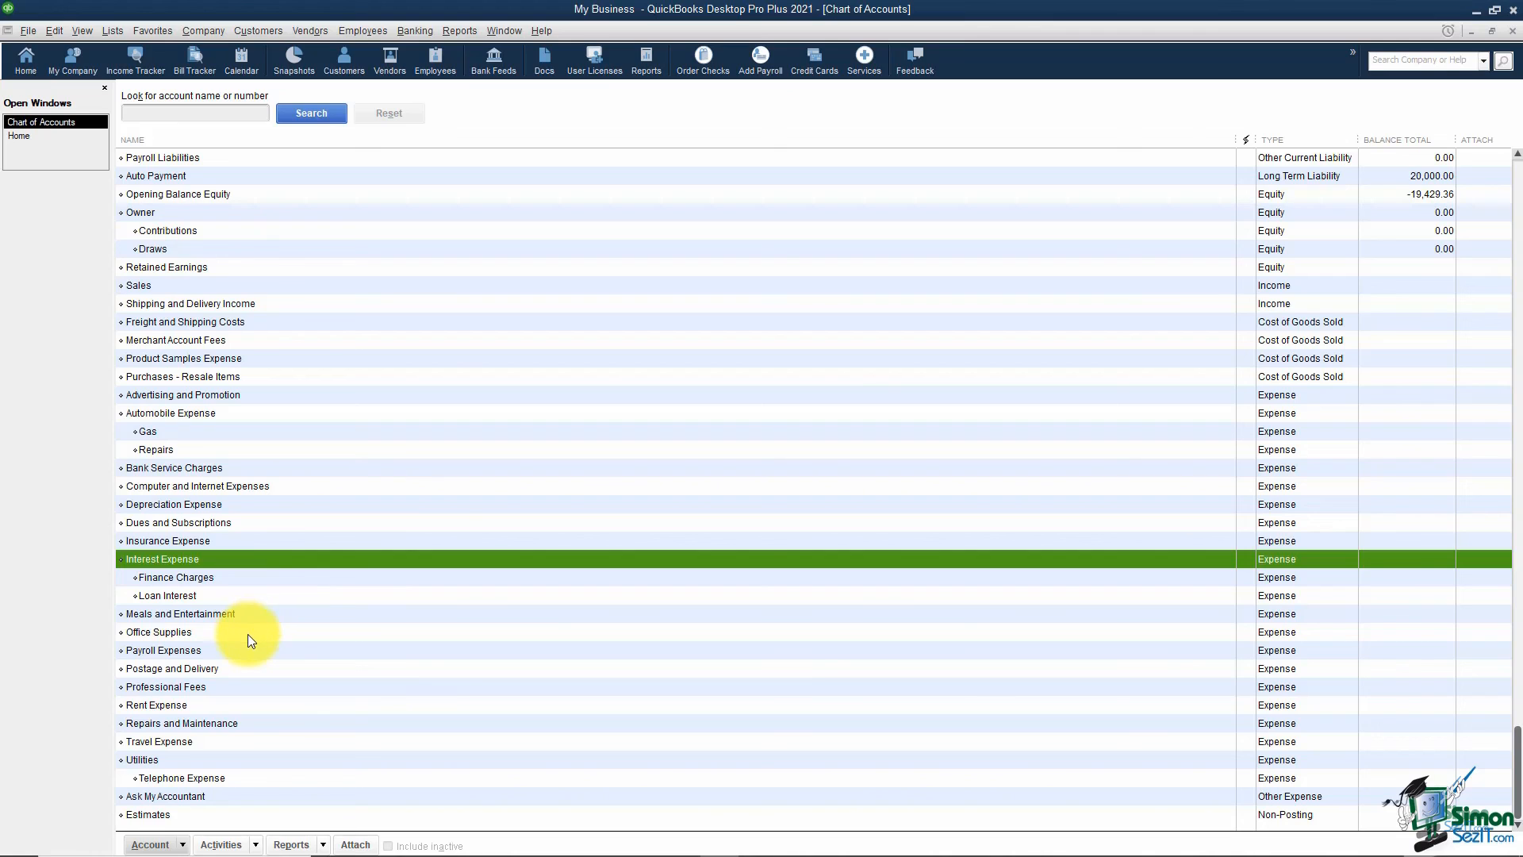
left_click(250, 687)
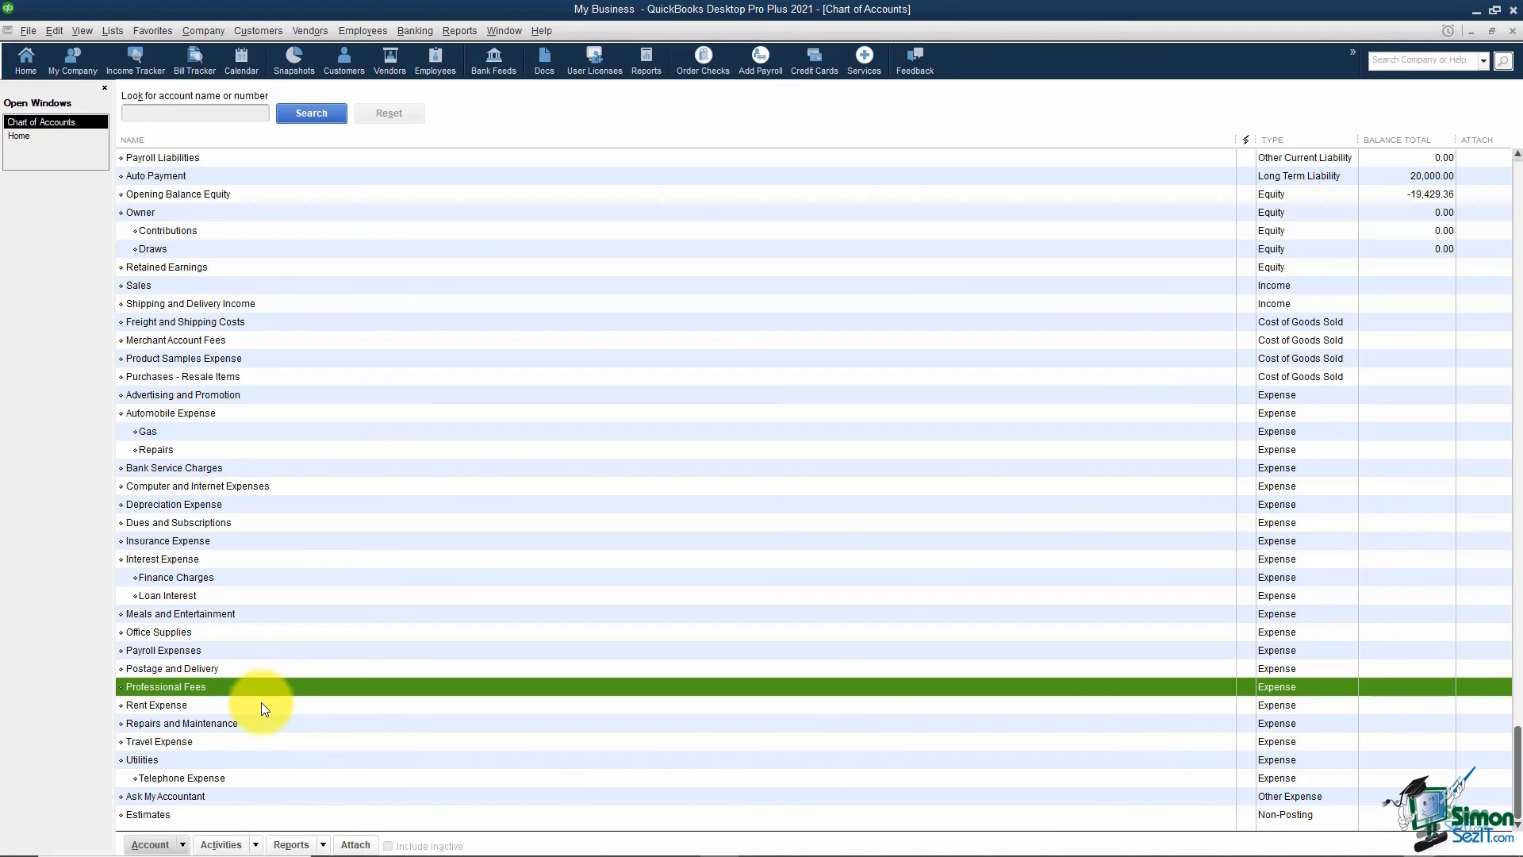
Open the Telephone Expense account for editing to check its subaccount setting, then save and close it.
right_click(295, 767)
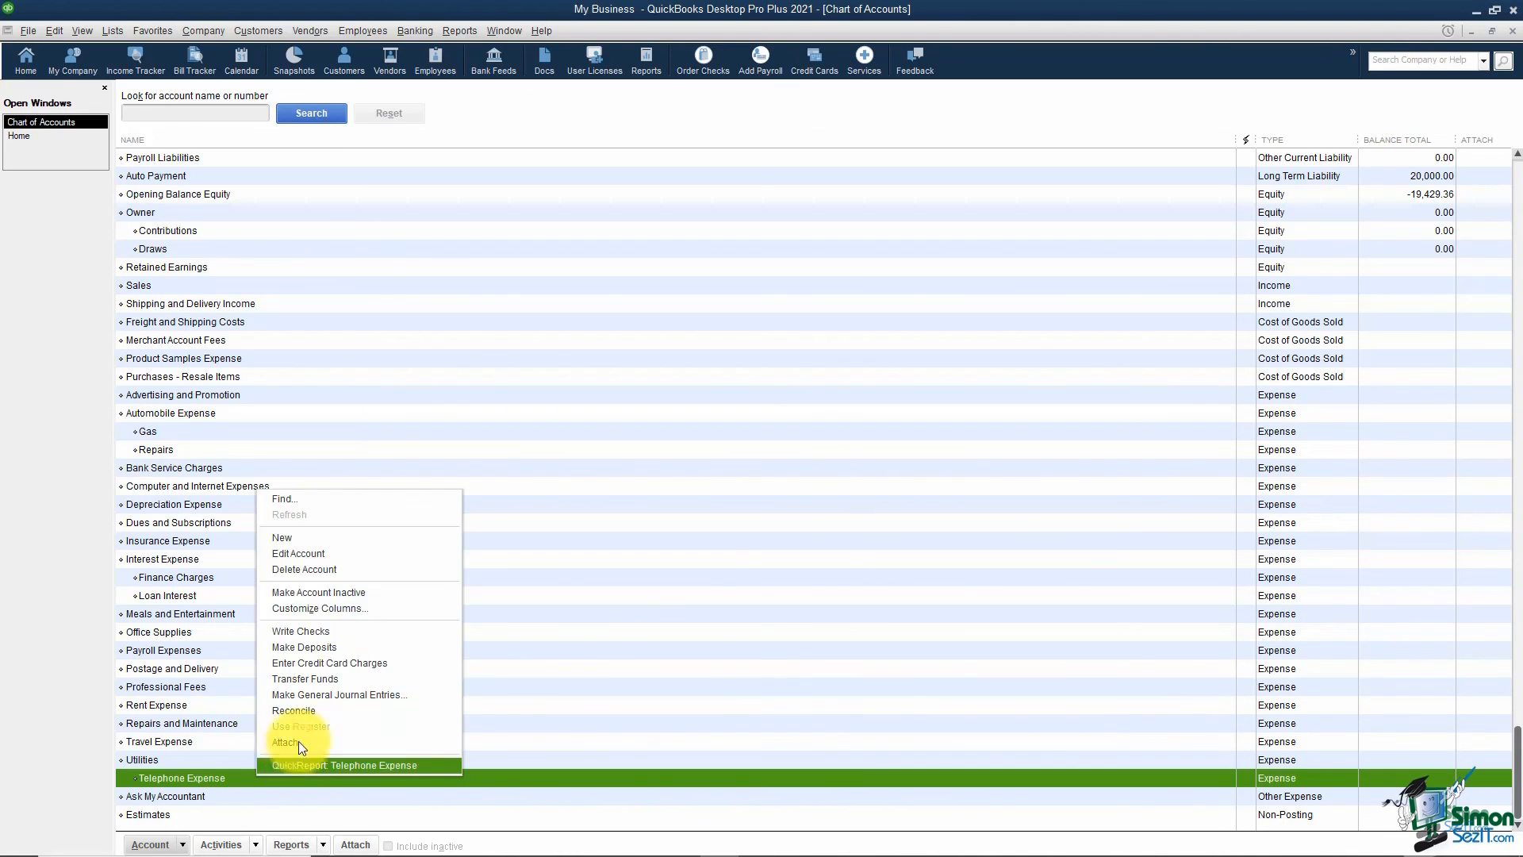
left_click(347, 550)
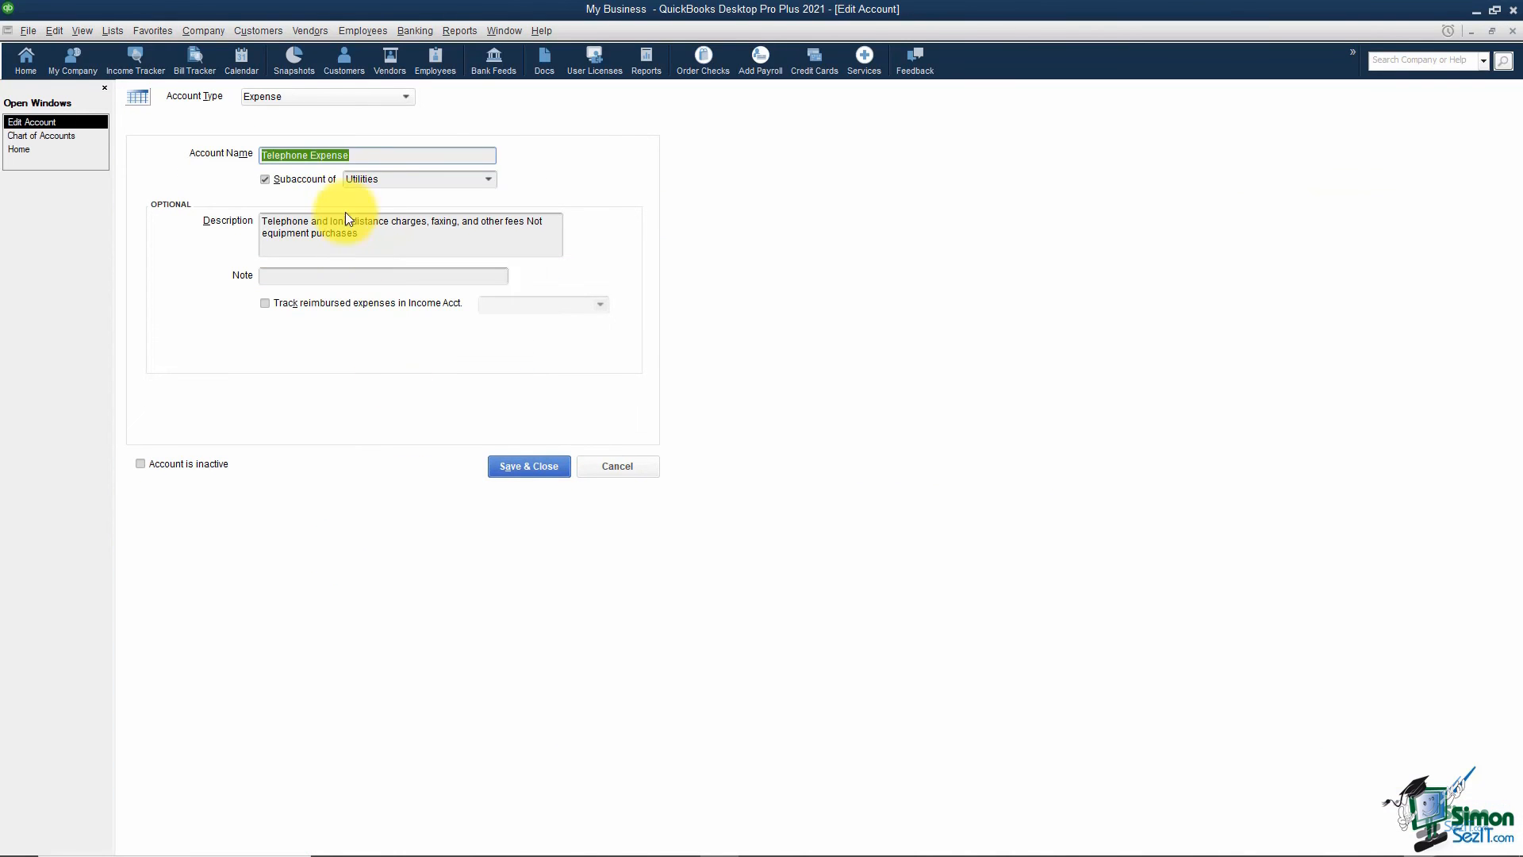
left_click(521, 463)
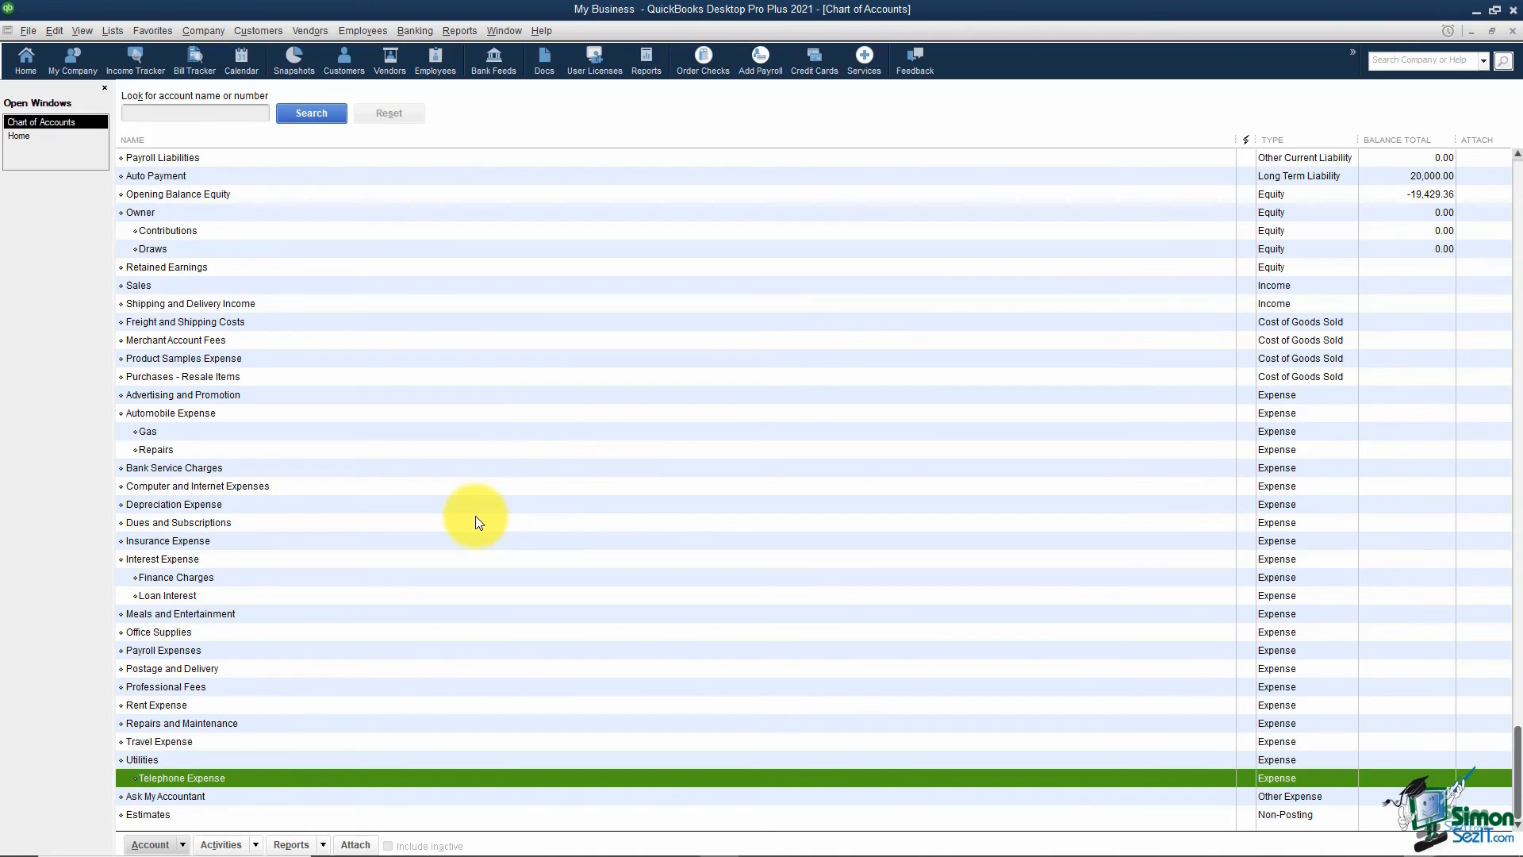